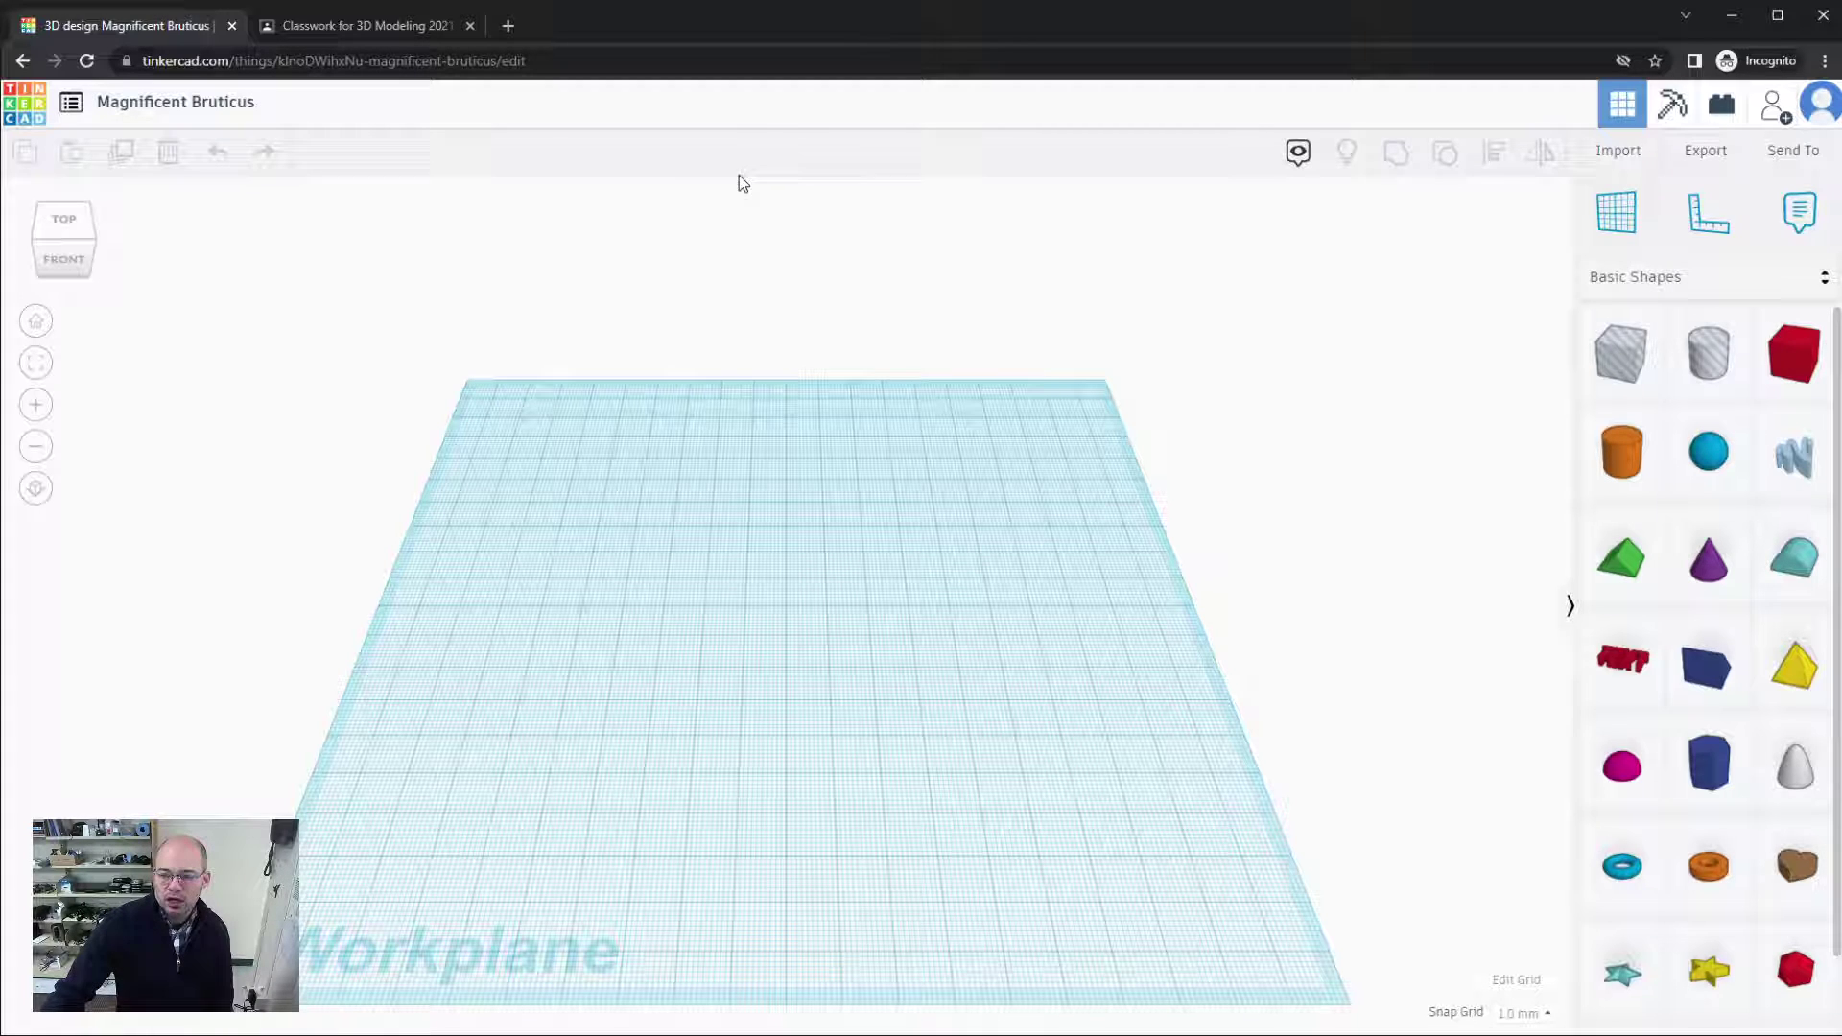
# Step: Drop a sphere onto the workplane and move it just left of centre
pyautogui.moveTo(1712, 457); pyautogui.dragTo(533, 818)
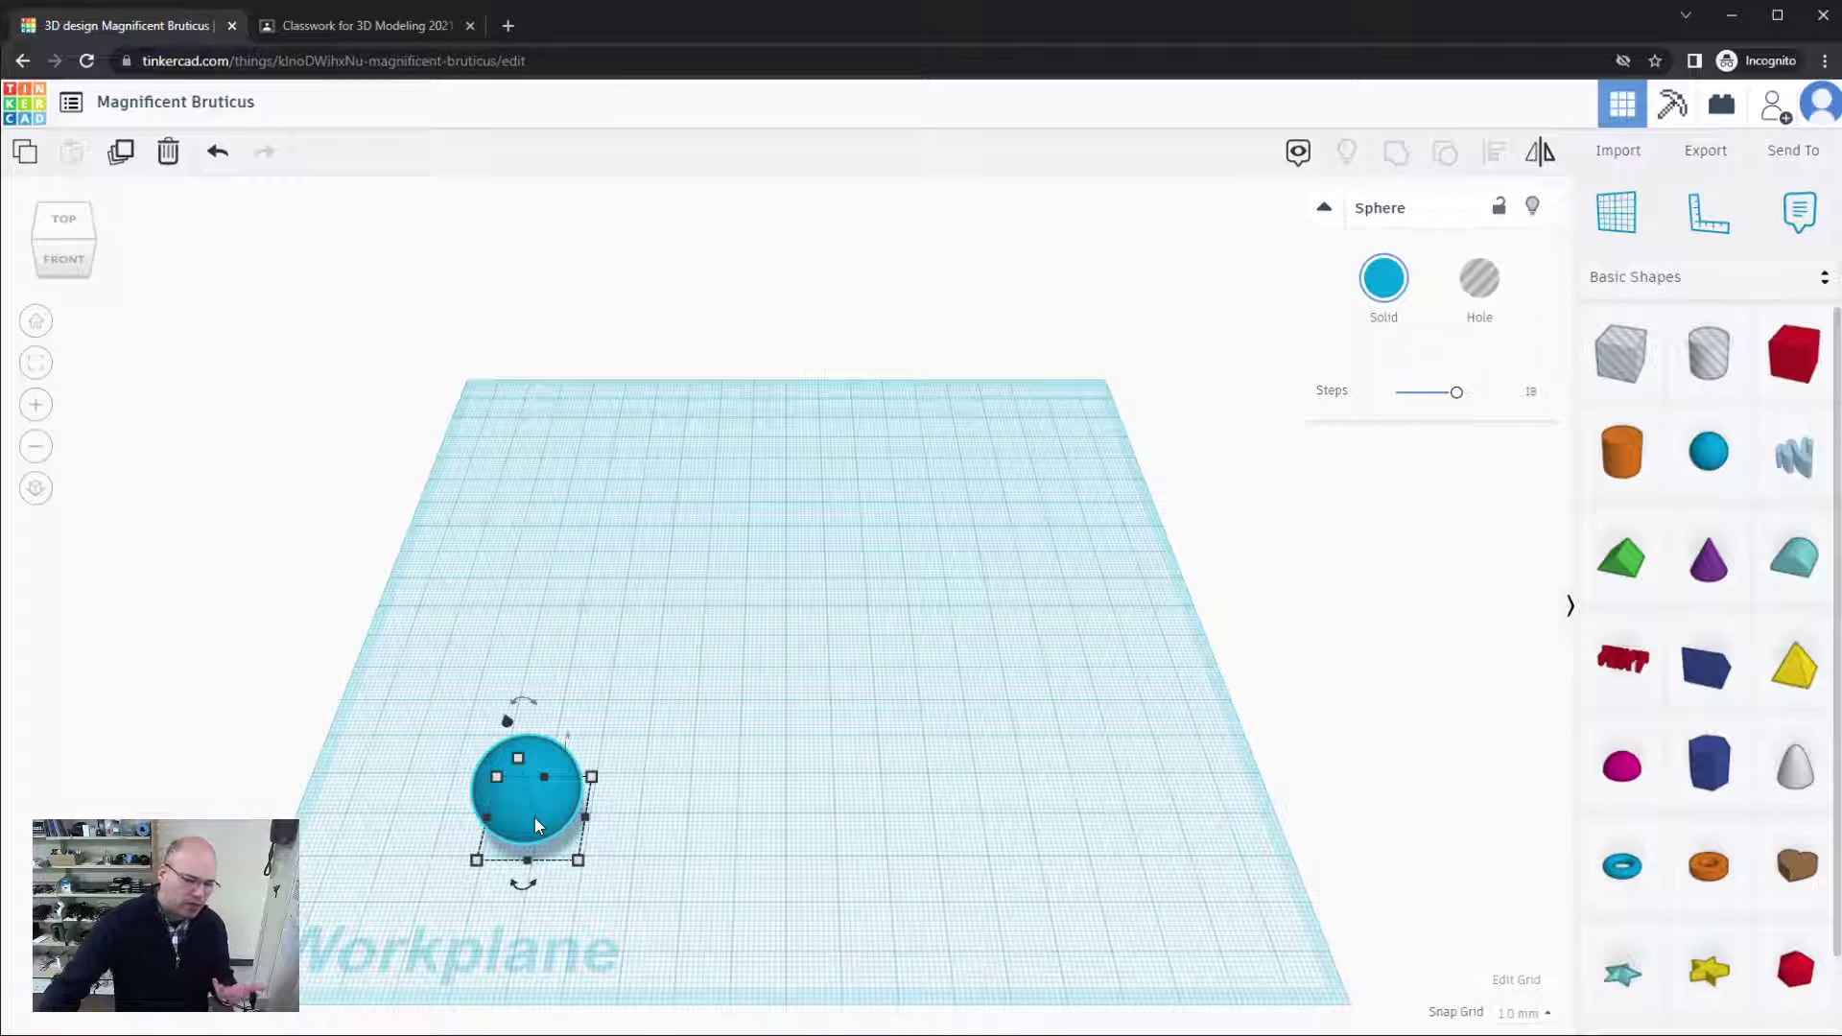
pyautogui.moveTo(536, 825); pyautogui.dragTo(588, 656)
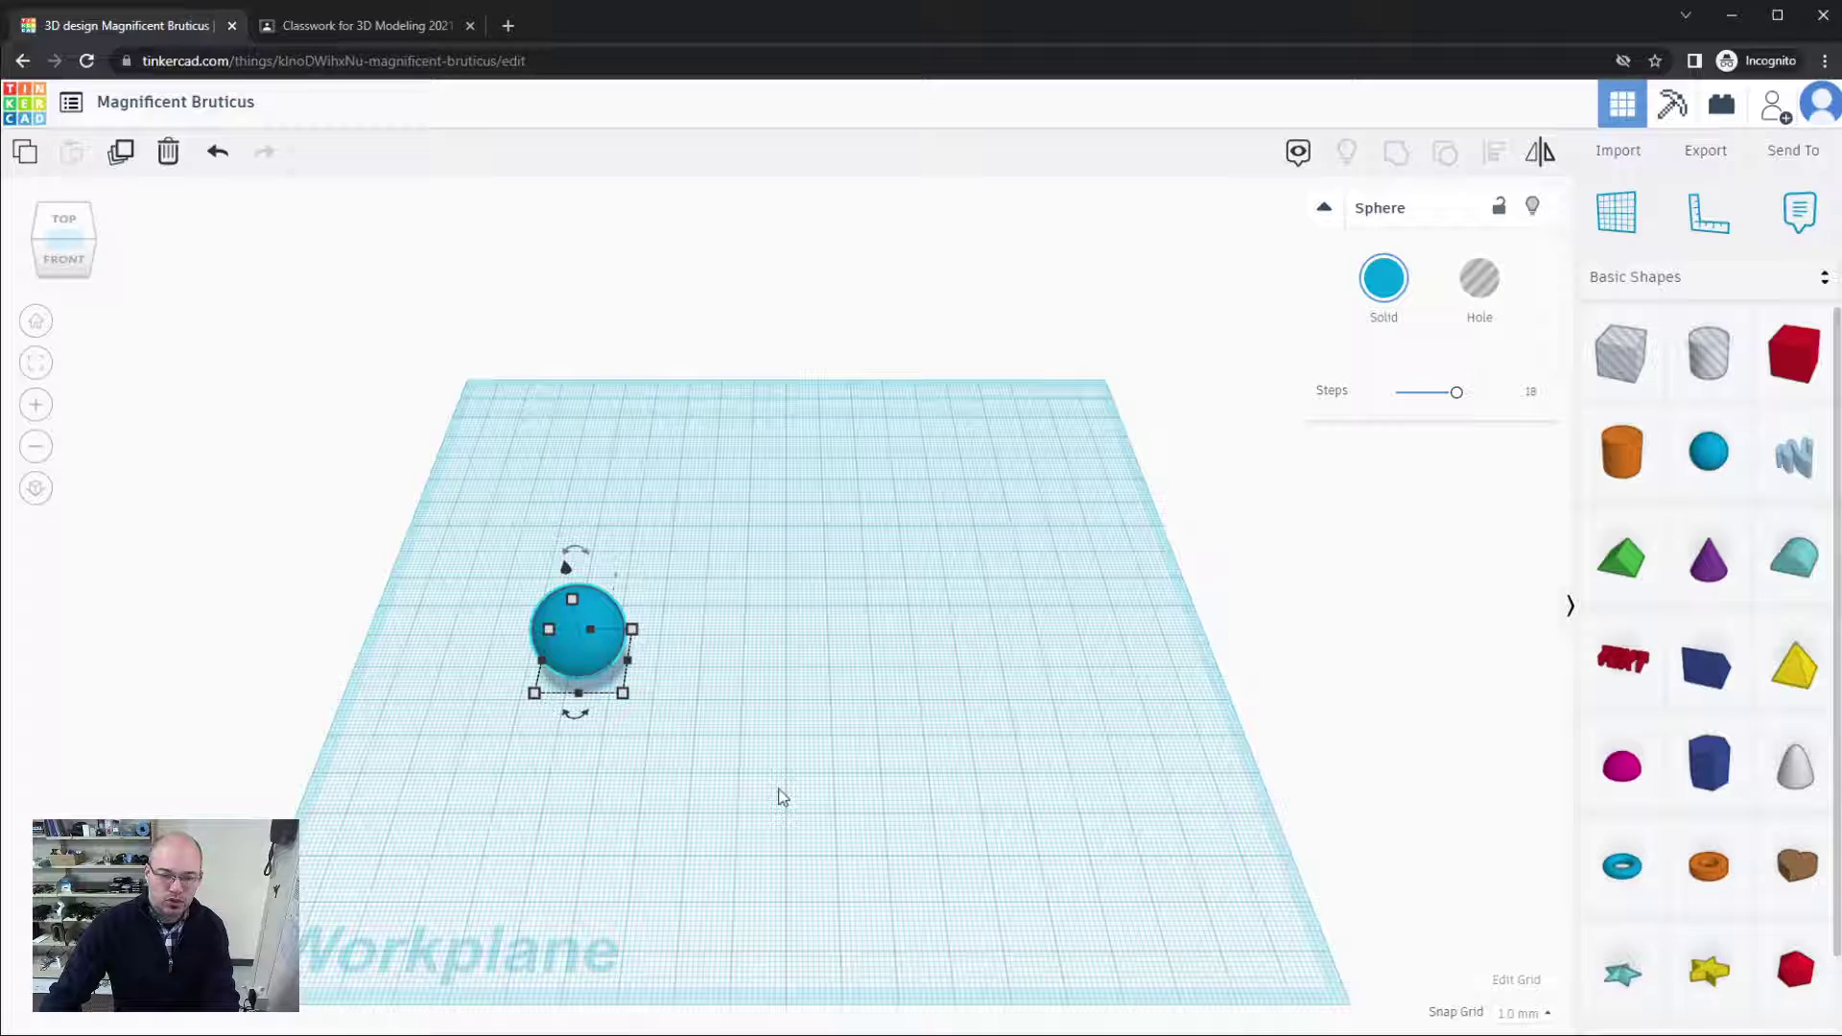
pyautogui.hotkey('ctrl', 'c')
pyautogui.click(913, 674)
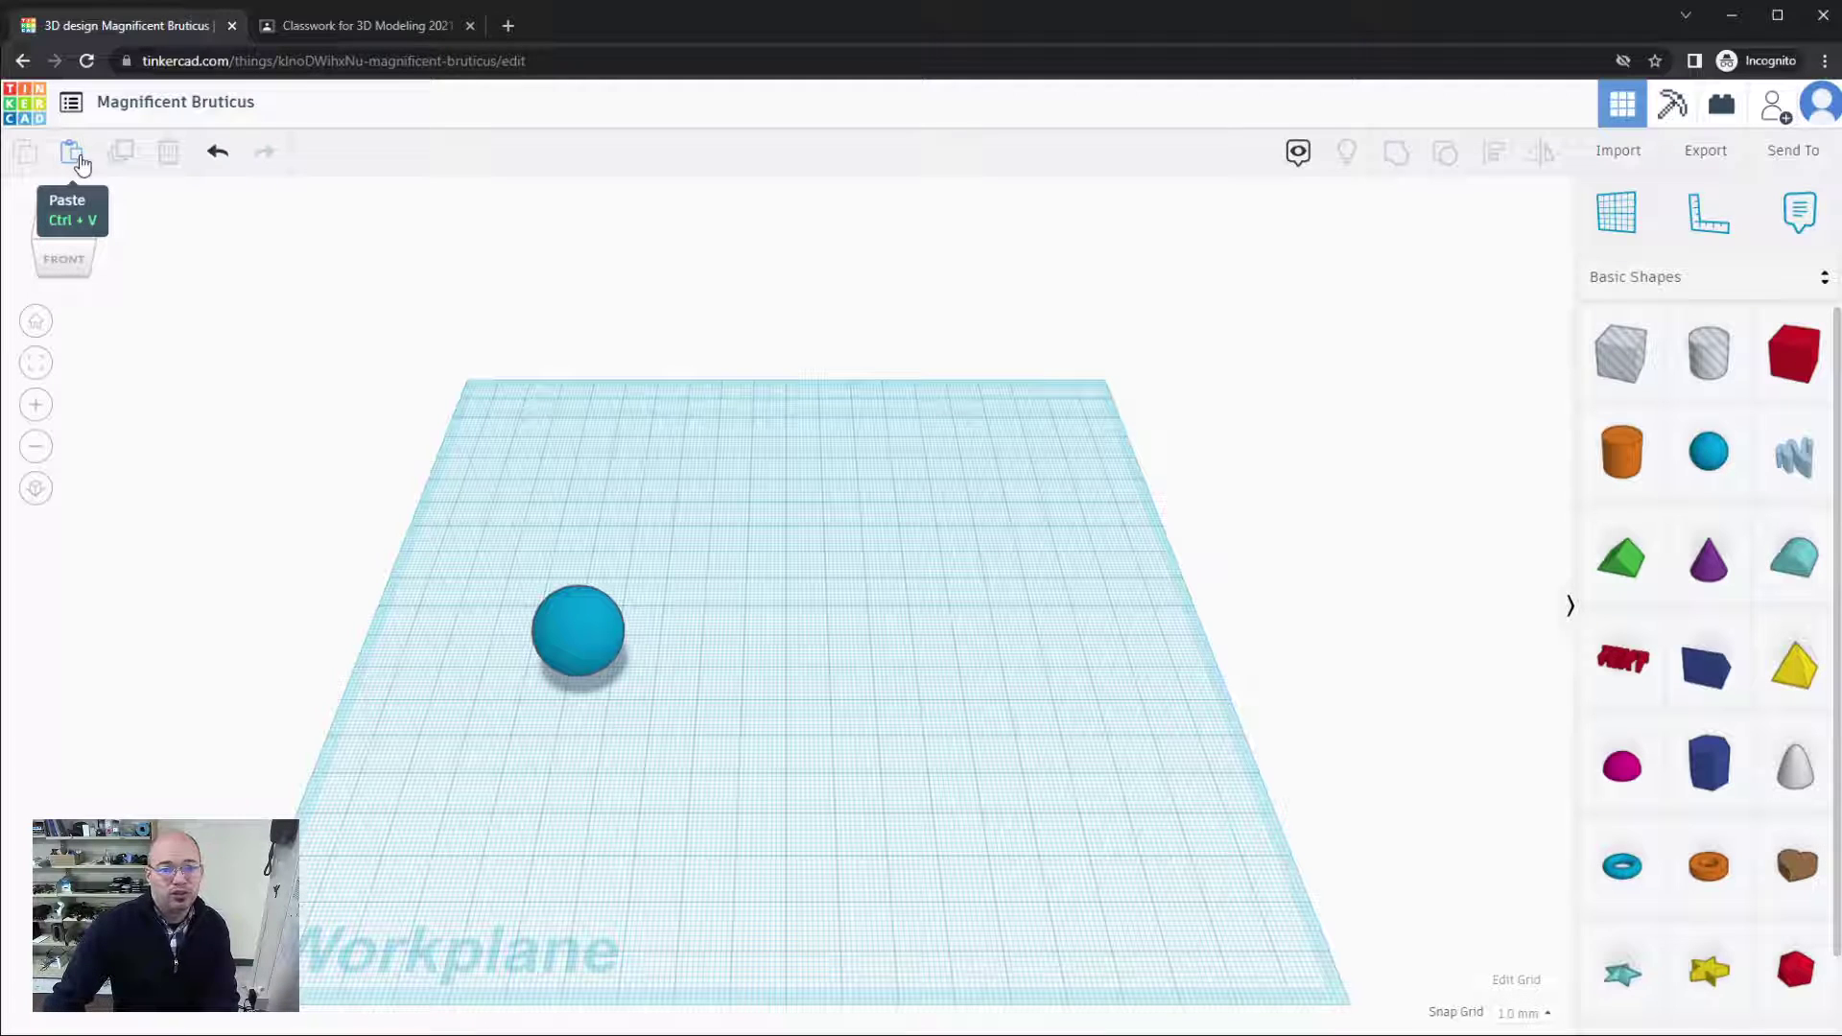
pyautogui.hotkey('ctrl', 'v')
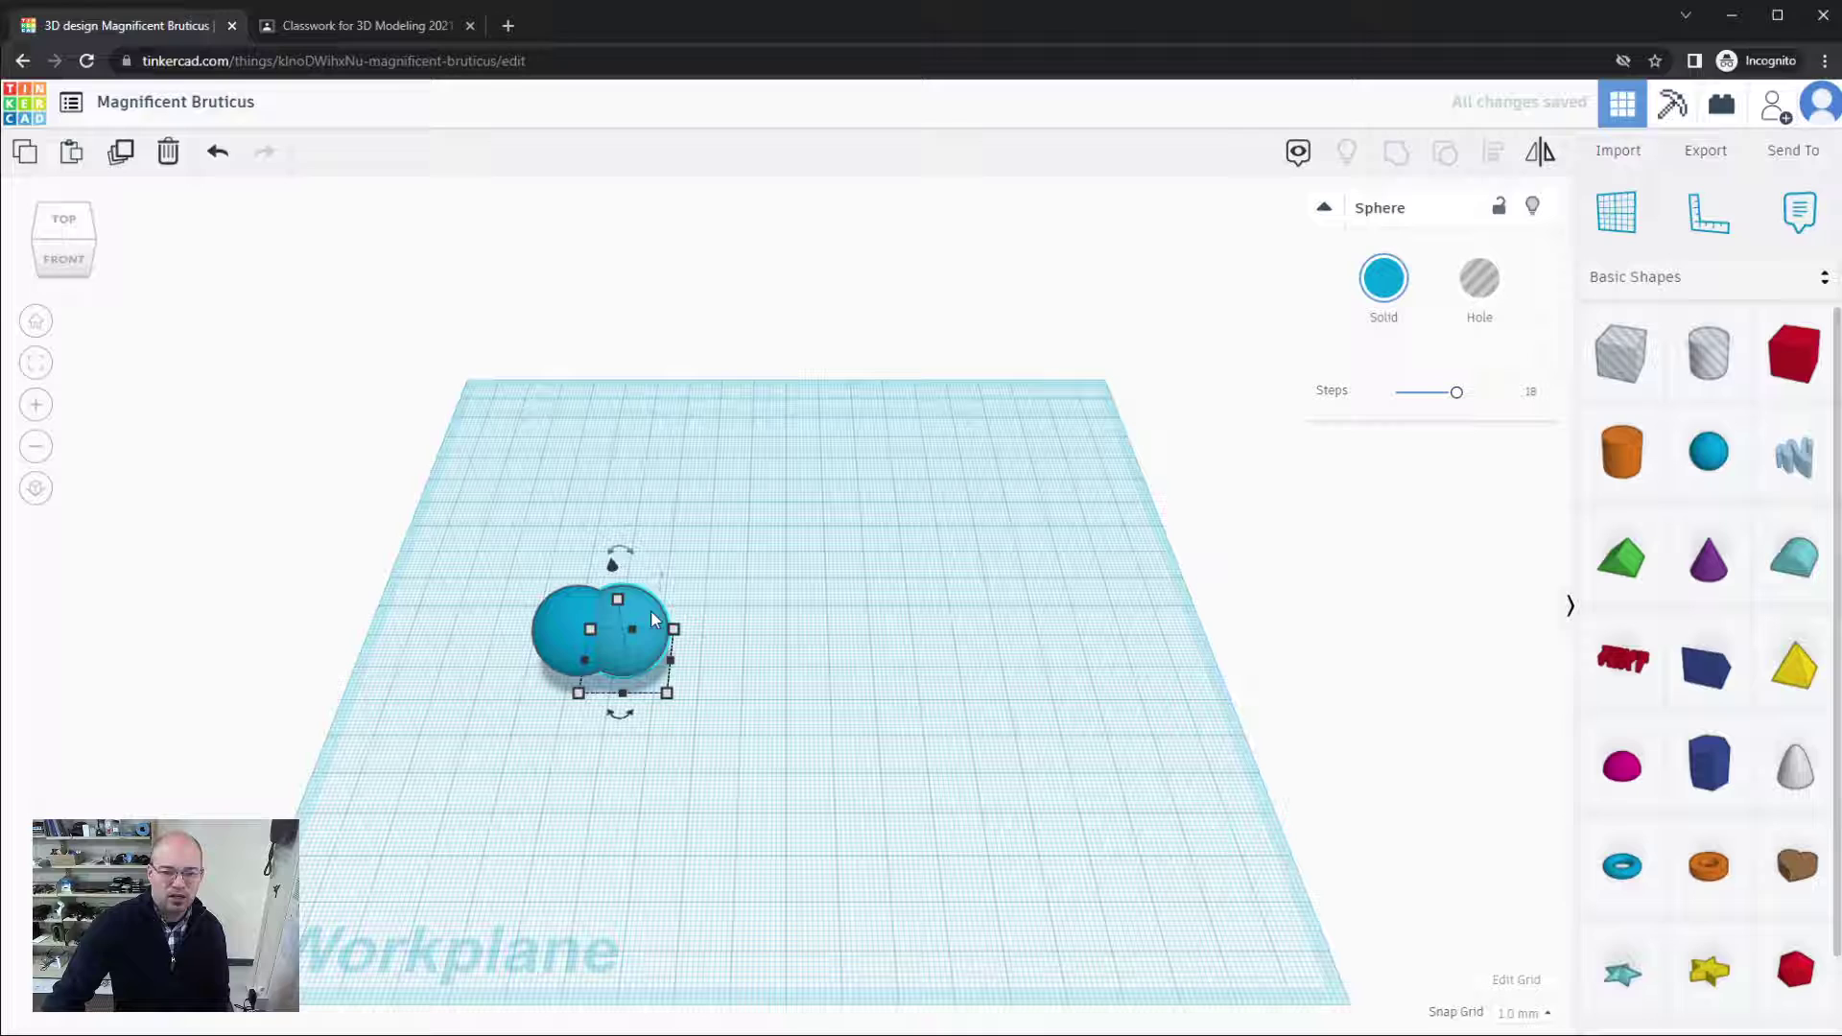
pyautogui.click(803, 600)
pyautogui.hotkey('ctrl', 'v')
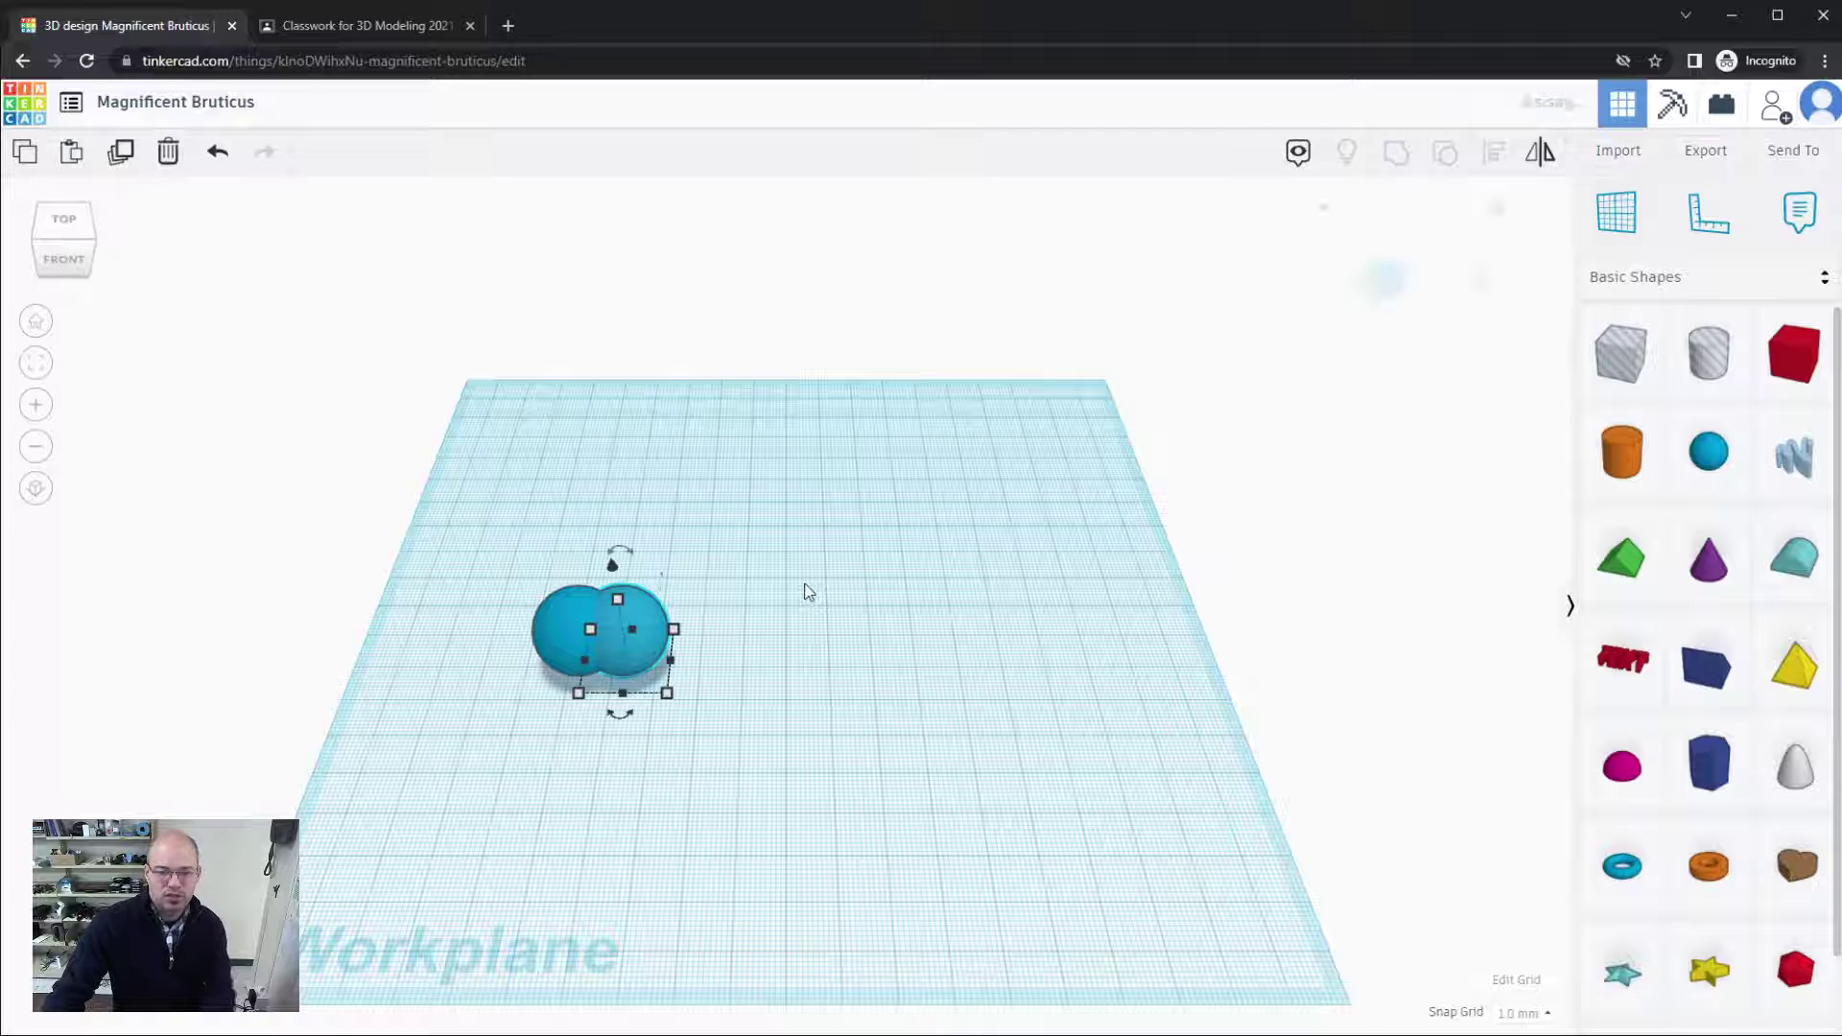
pyautogui.hotkey('shift', 'Right')
pyautogui.hotkey('shift', 'Right')
pyautogui.hotkey('shift', 'Right')
pyautogui.hotkey('shift', 'Right')
pyautogui.hotkey('shift', 'Right')
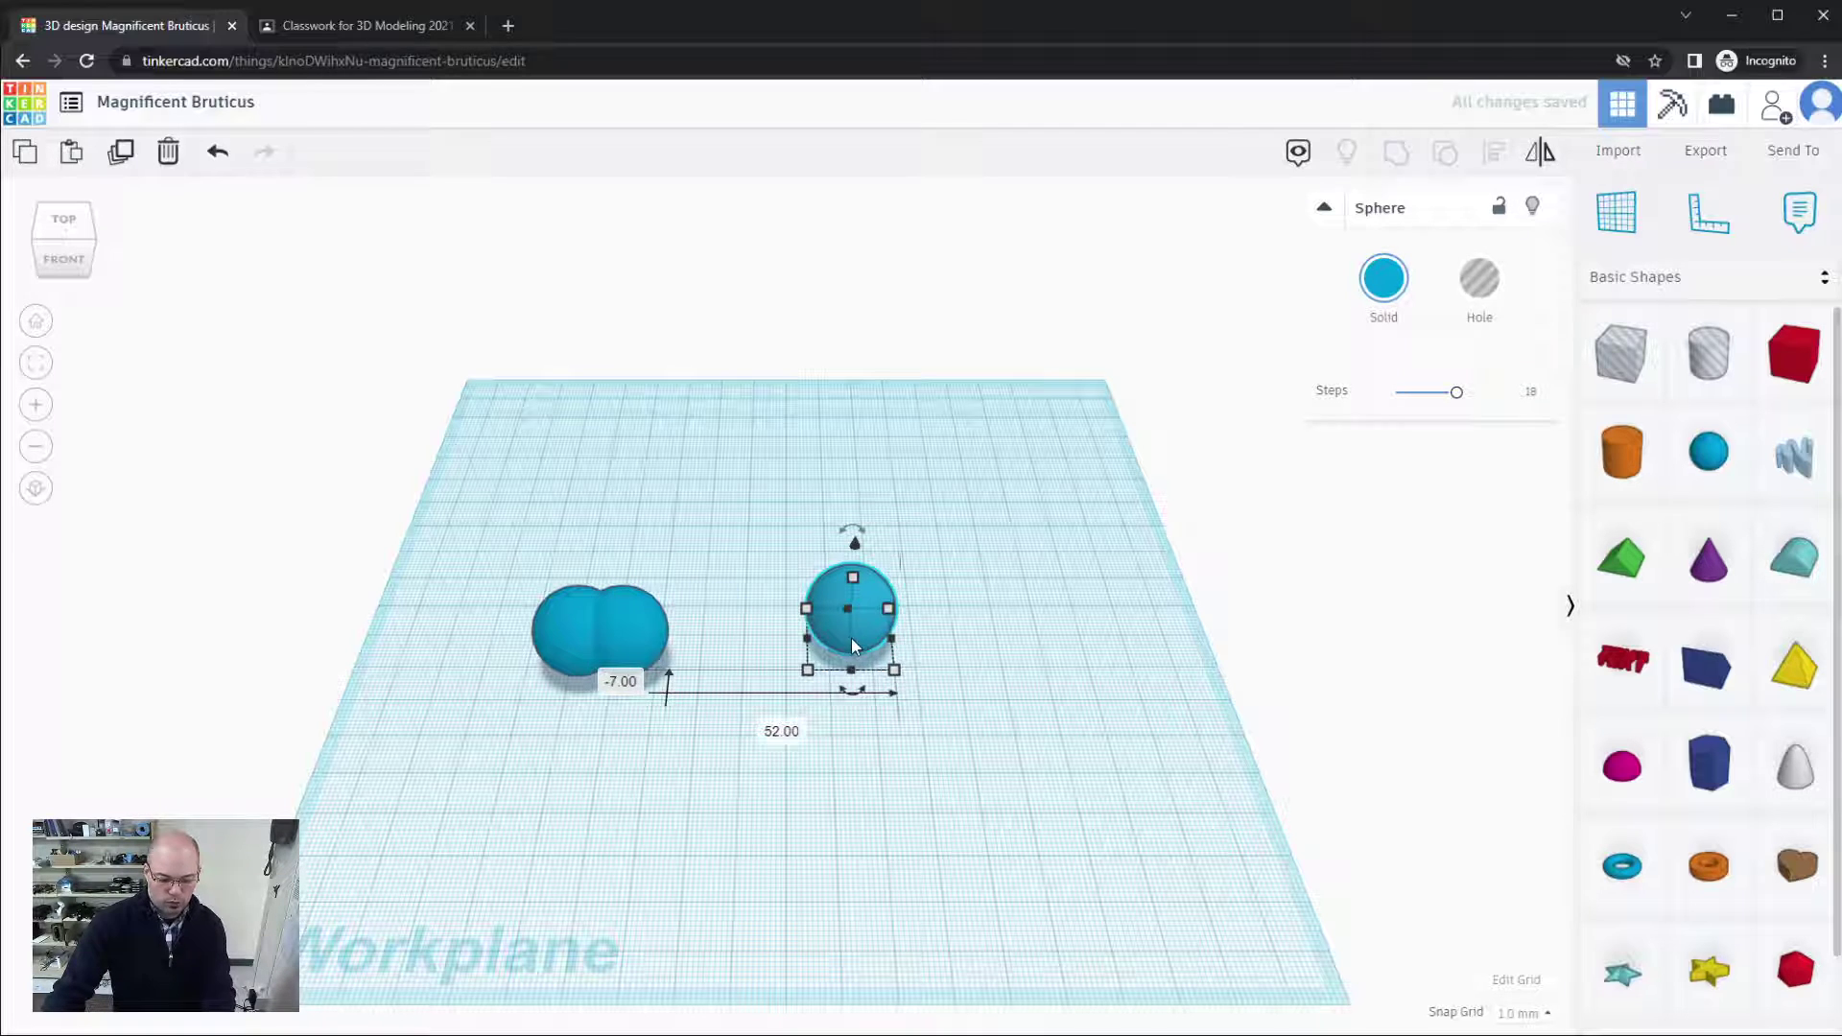
pyautogui.hotkey('ctrl', 'v')
pyautogui.moveTo(919, 604); pyautogui.dragTo(1044, 513)
pyautogui.hotkey('ctrl', 'v')
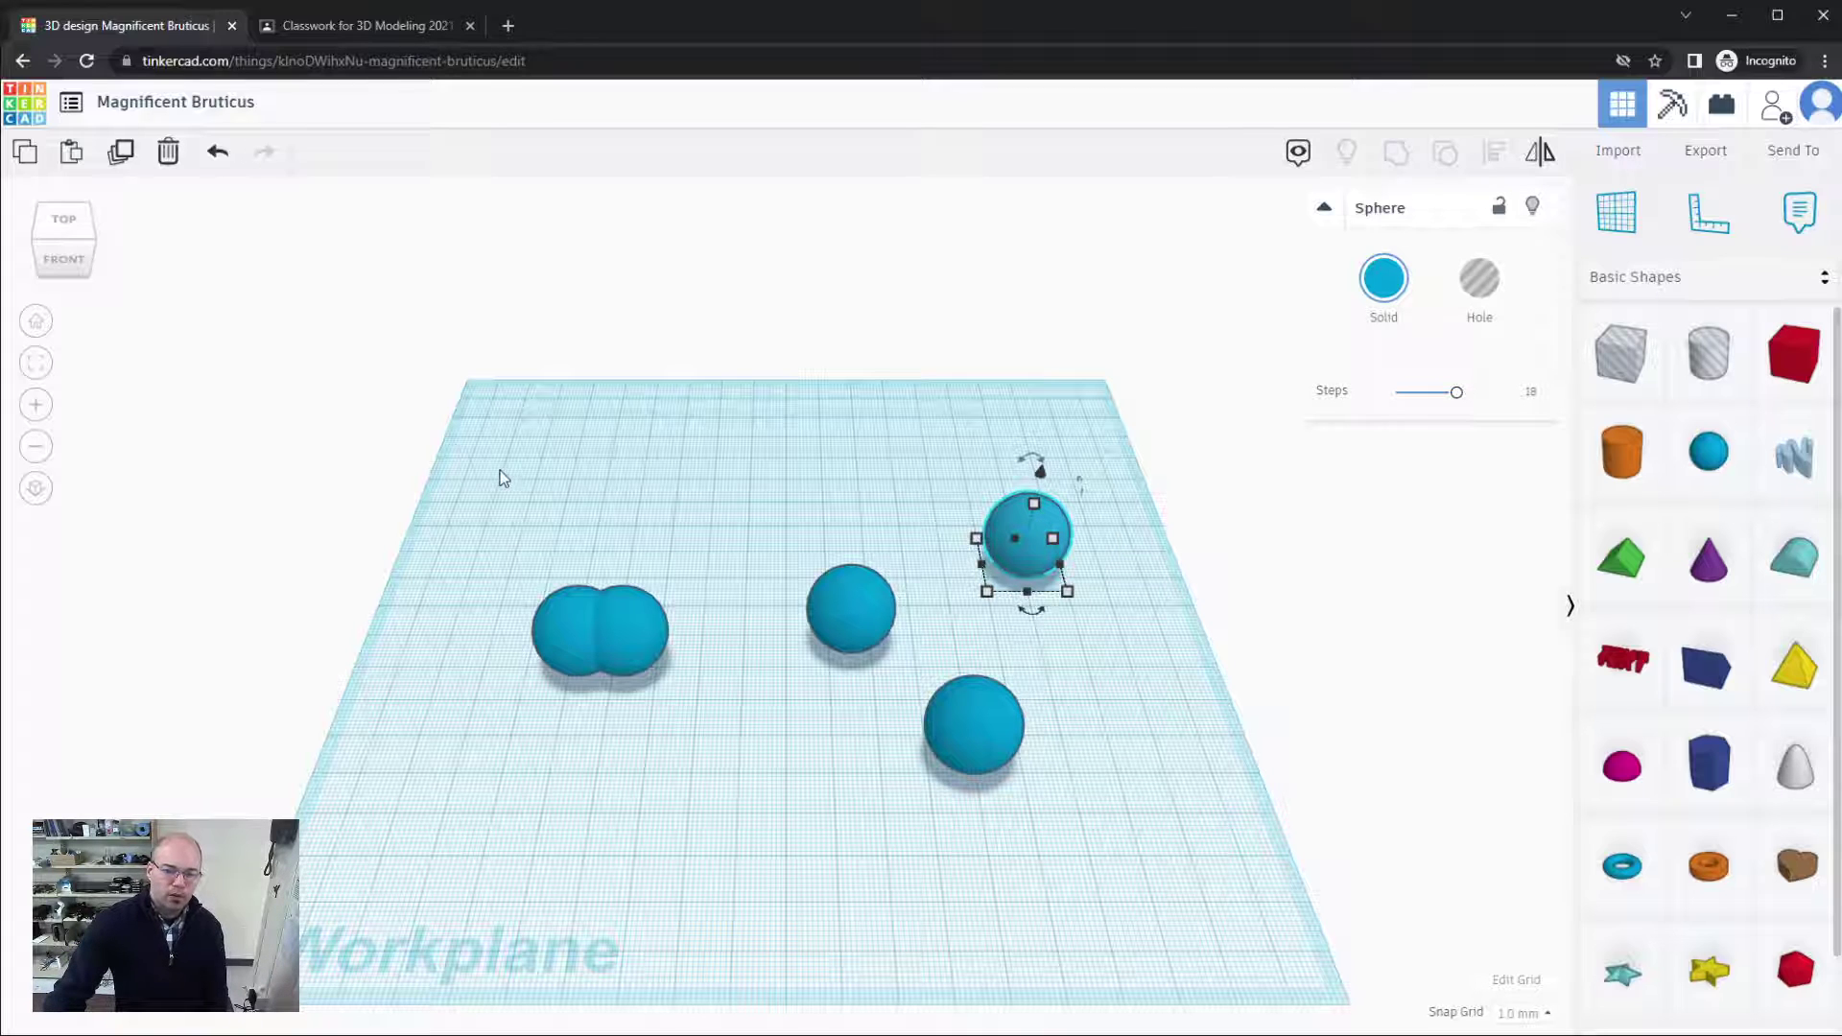
pyautogui.moveTo(499, 470); pyautogui.dragTo(1181, 868)
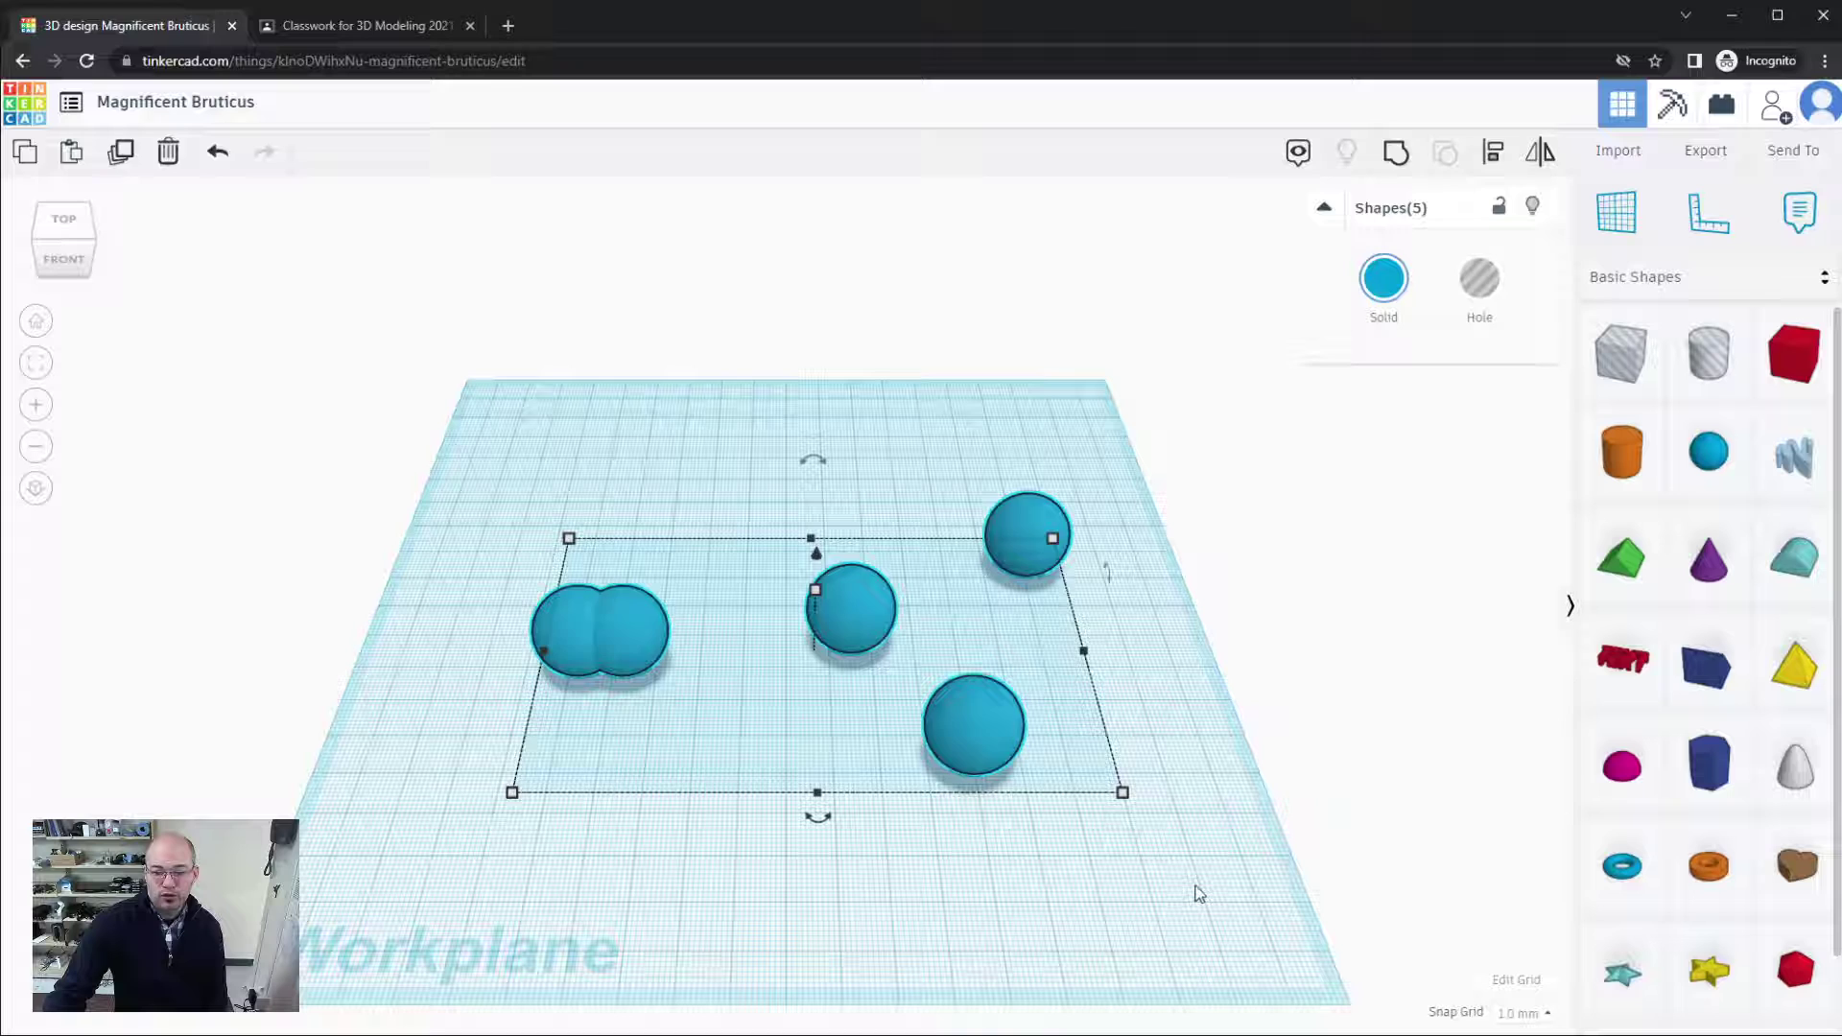
pyautogui.click(1190, 884)
pyautogui.moveTo(801, 412); pyautogui.dragTo(1178, 842)
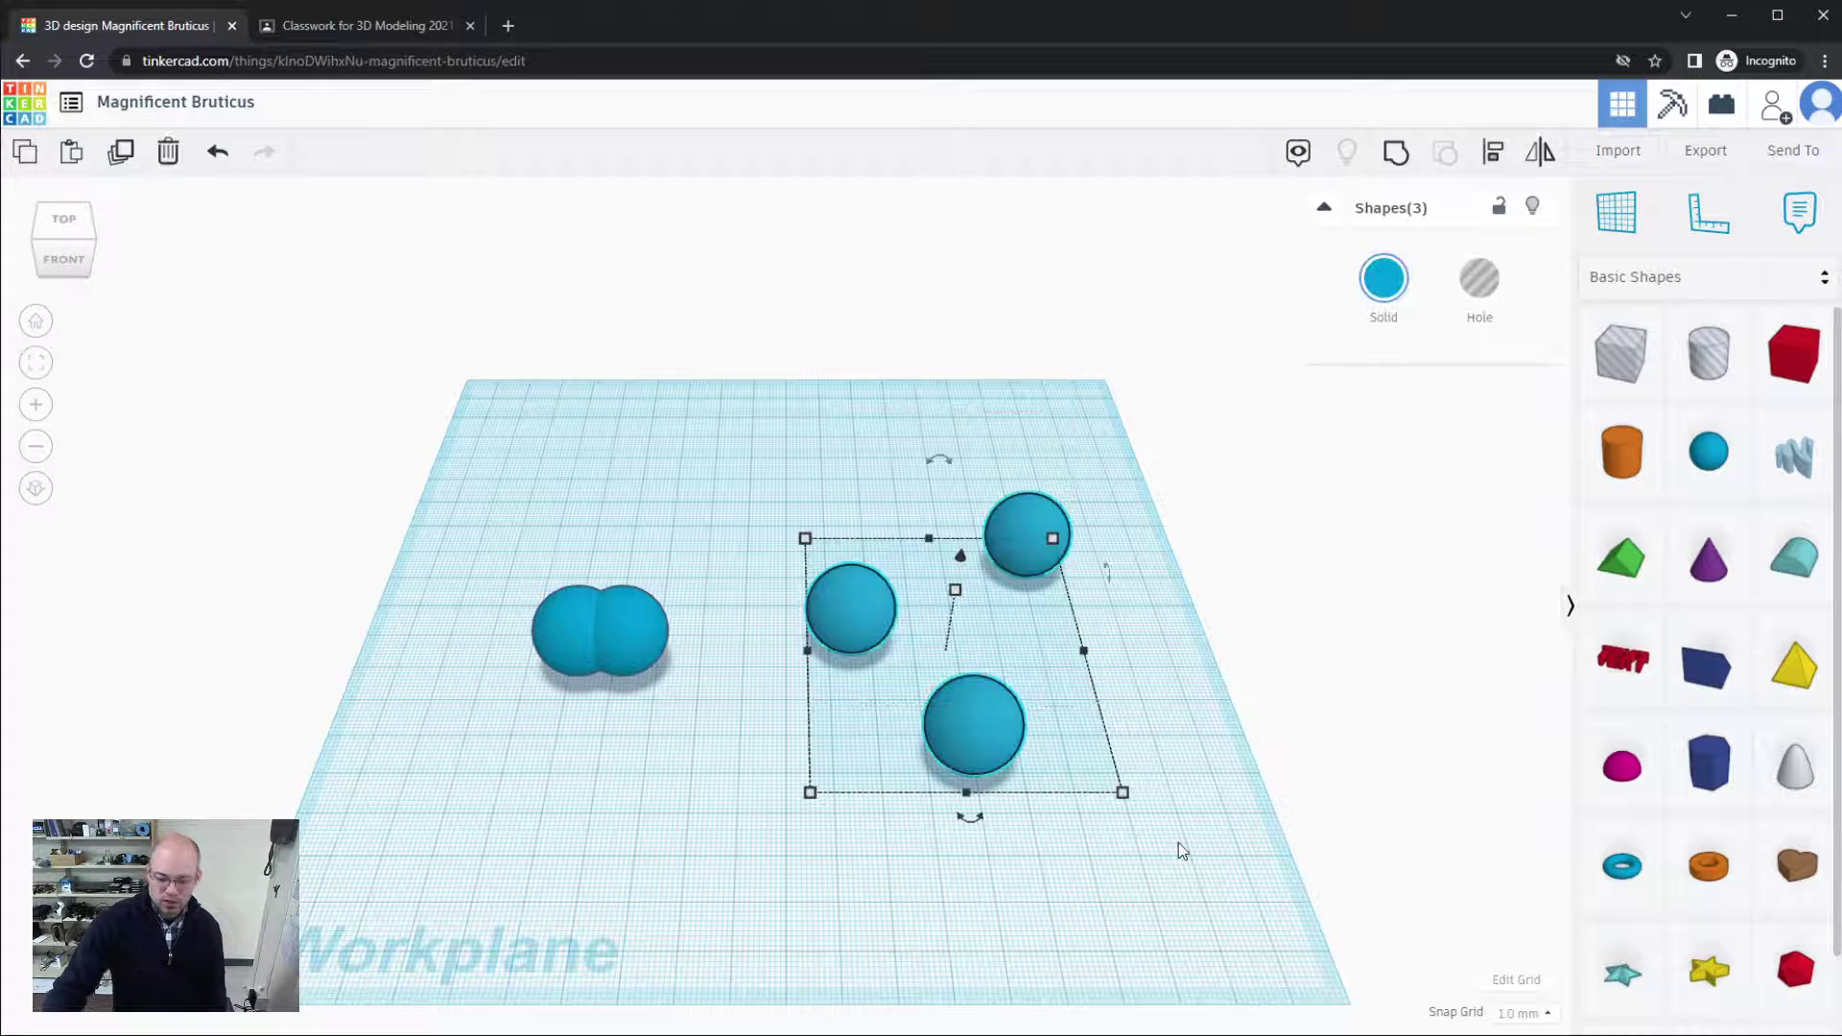
pyautogui.press('Delete')
pyautogui.click(628, 629)
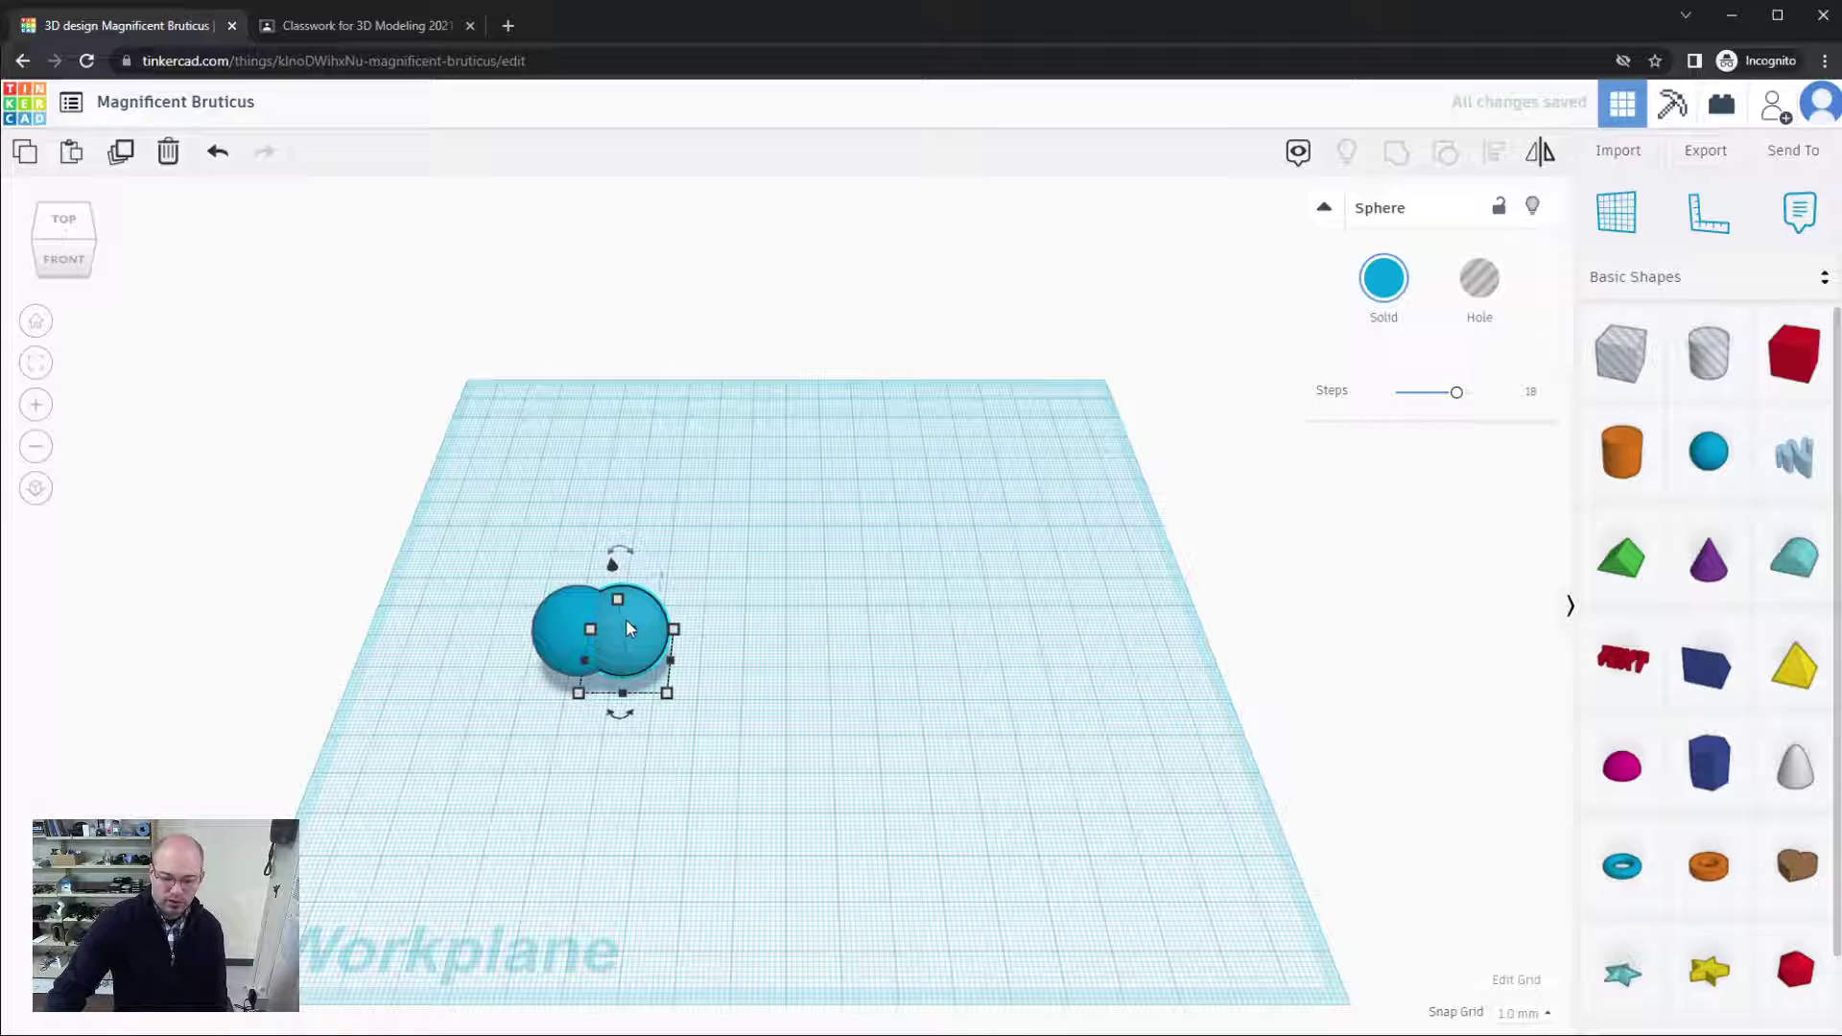
pyautogui.press('Delete')
pyautogui.click(591, 632)
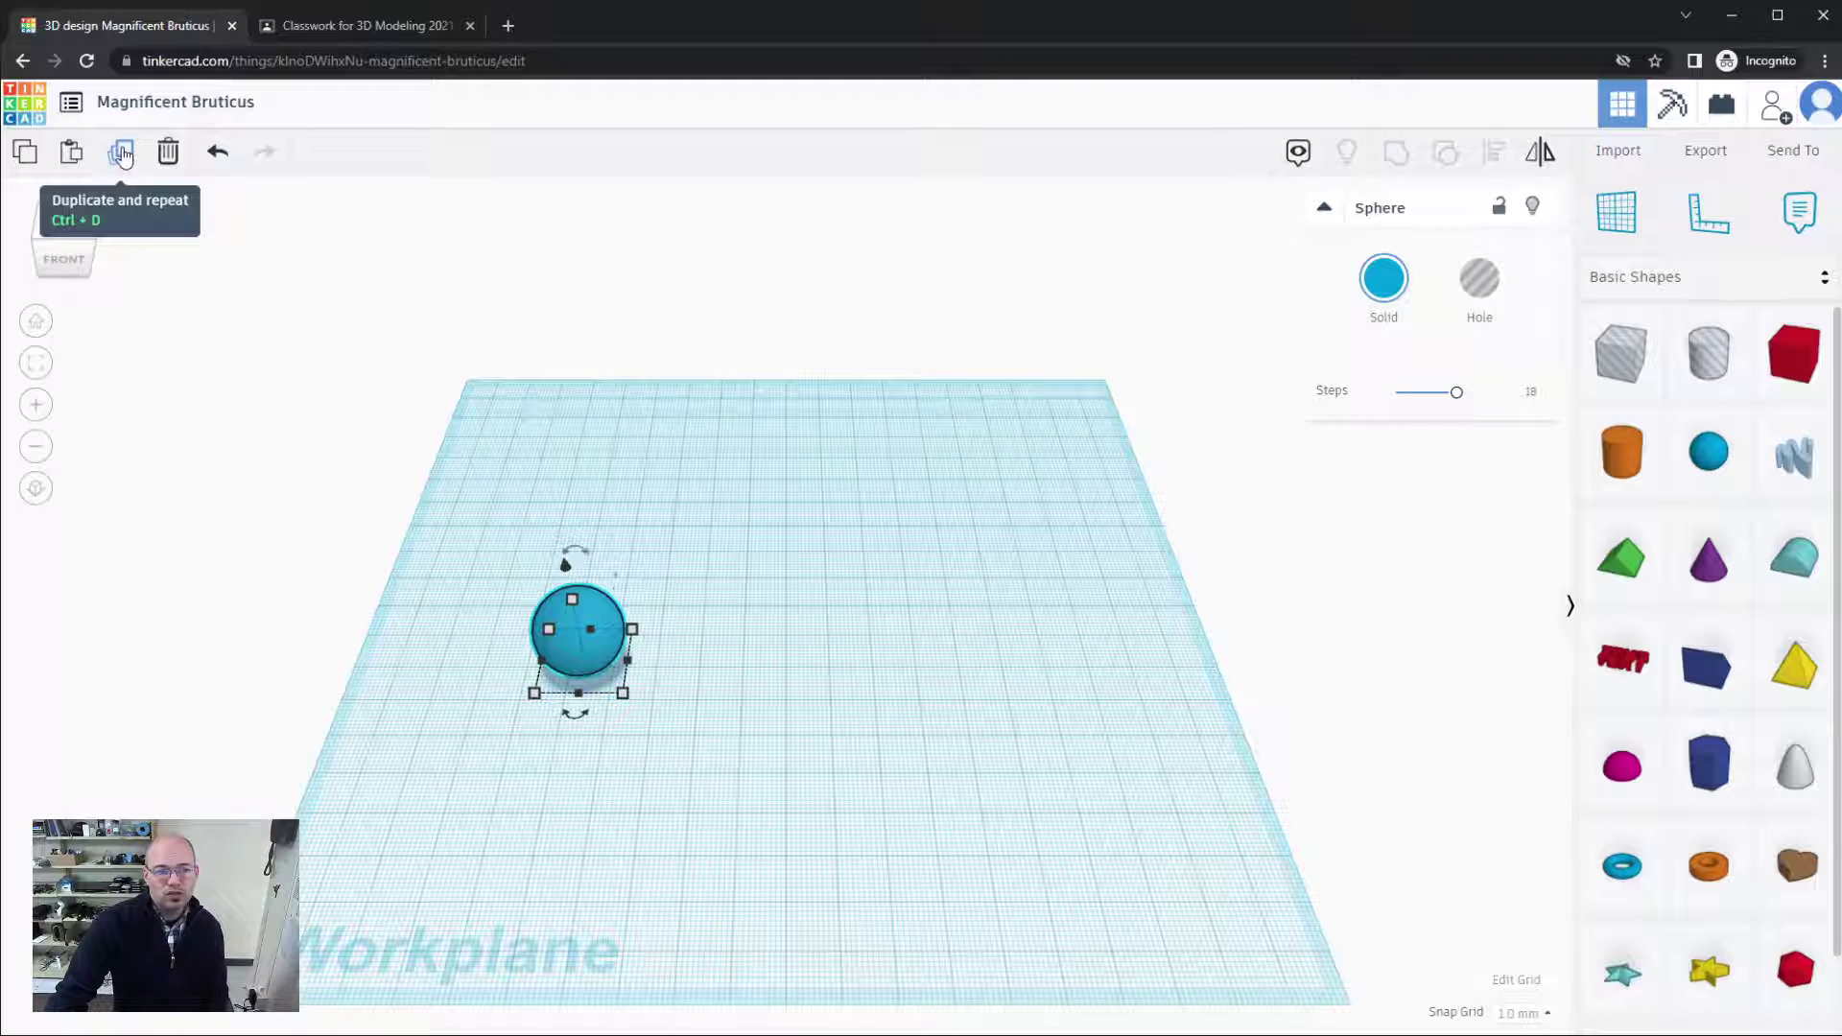
pyautogui.click(122, 156)
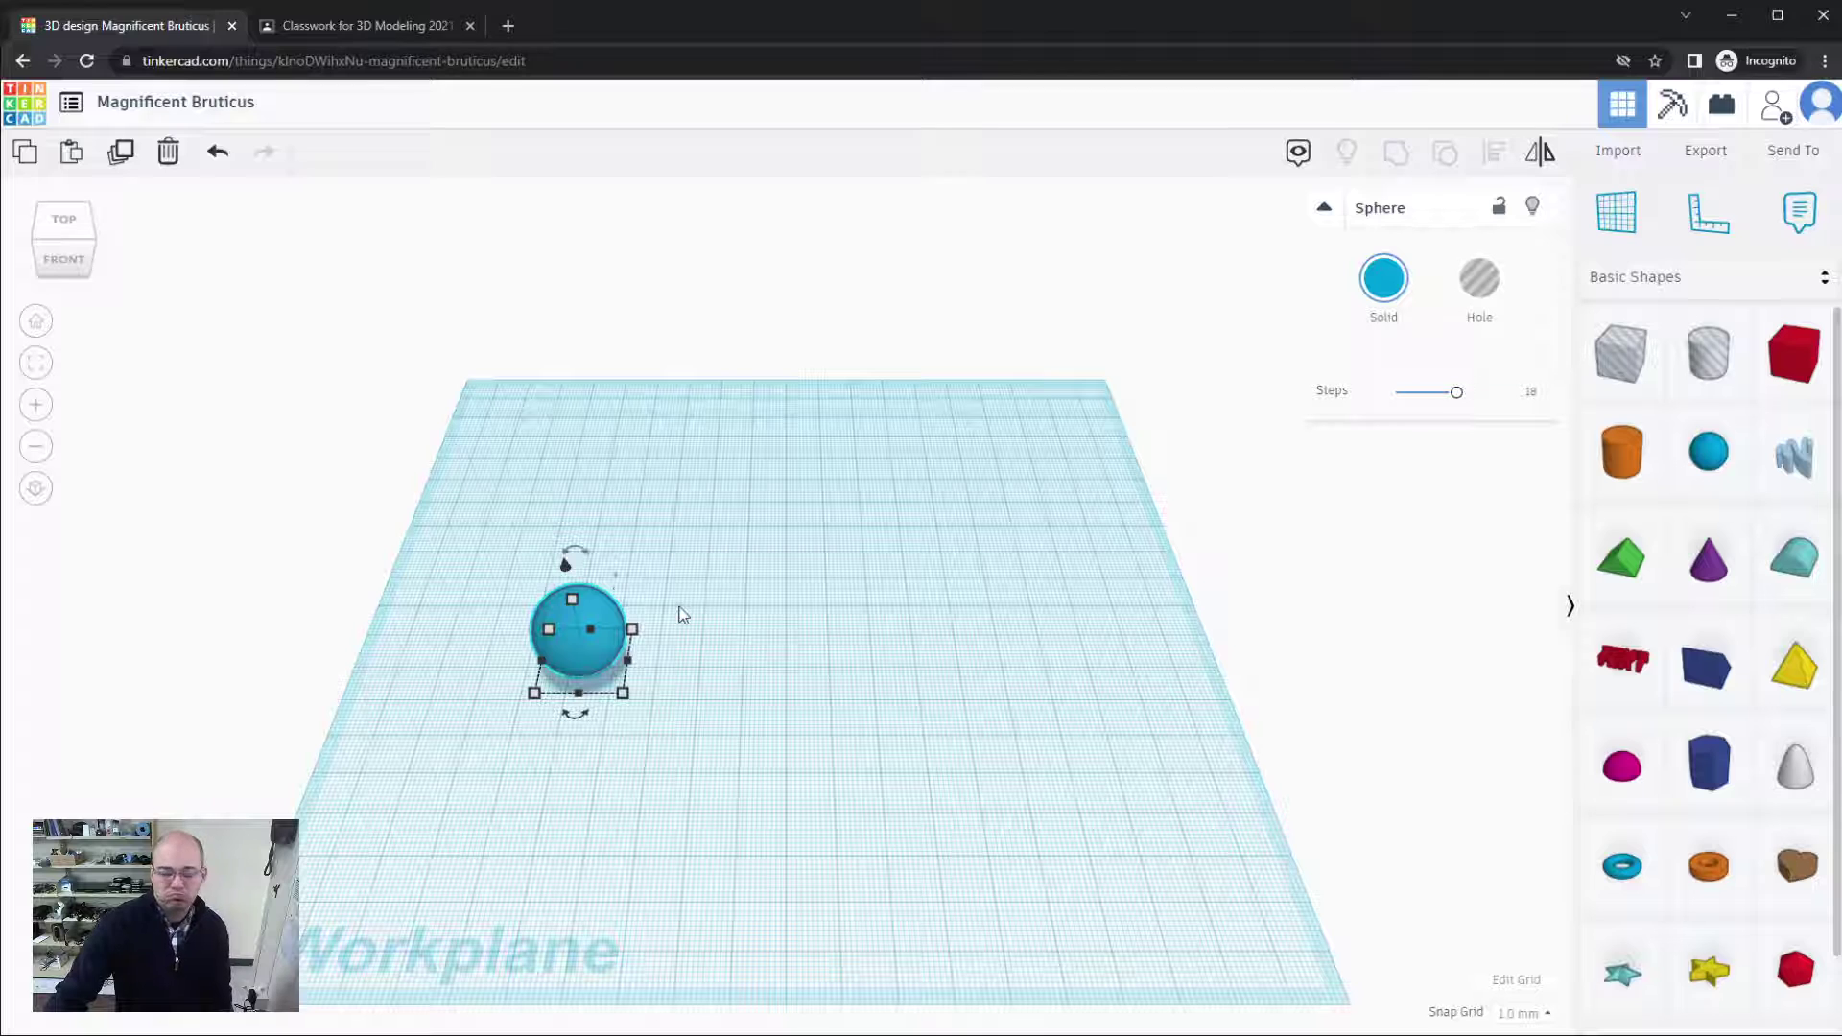
pyautogui.keyDown('alt'); pyautogui.moveTo(595, 615); pyautogui.dragTo(745, 615); pyautogui.keyUp('alt')
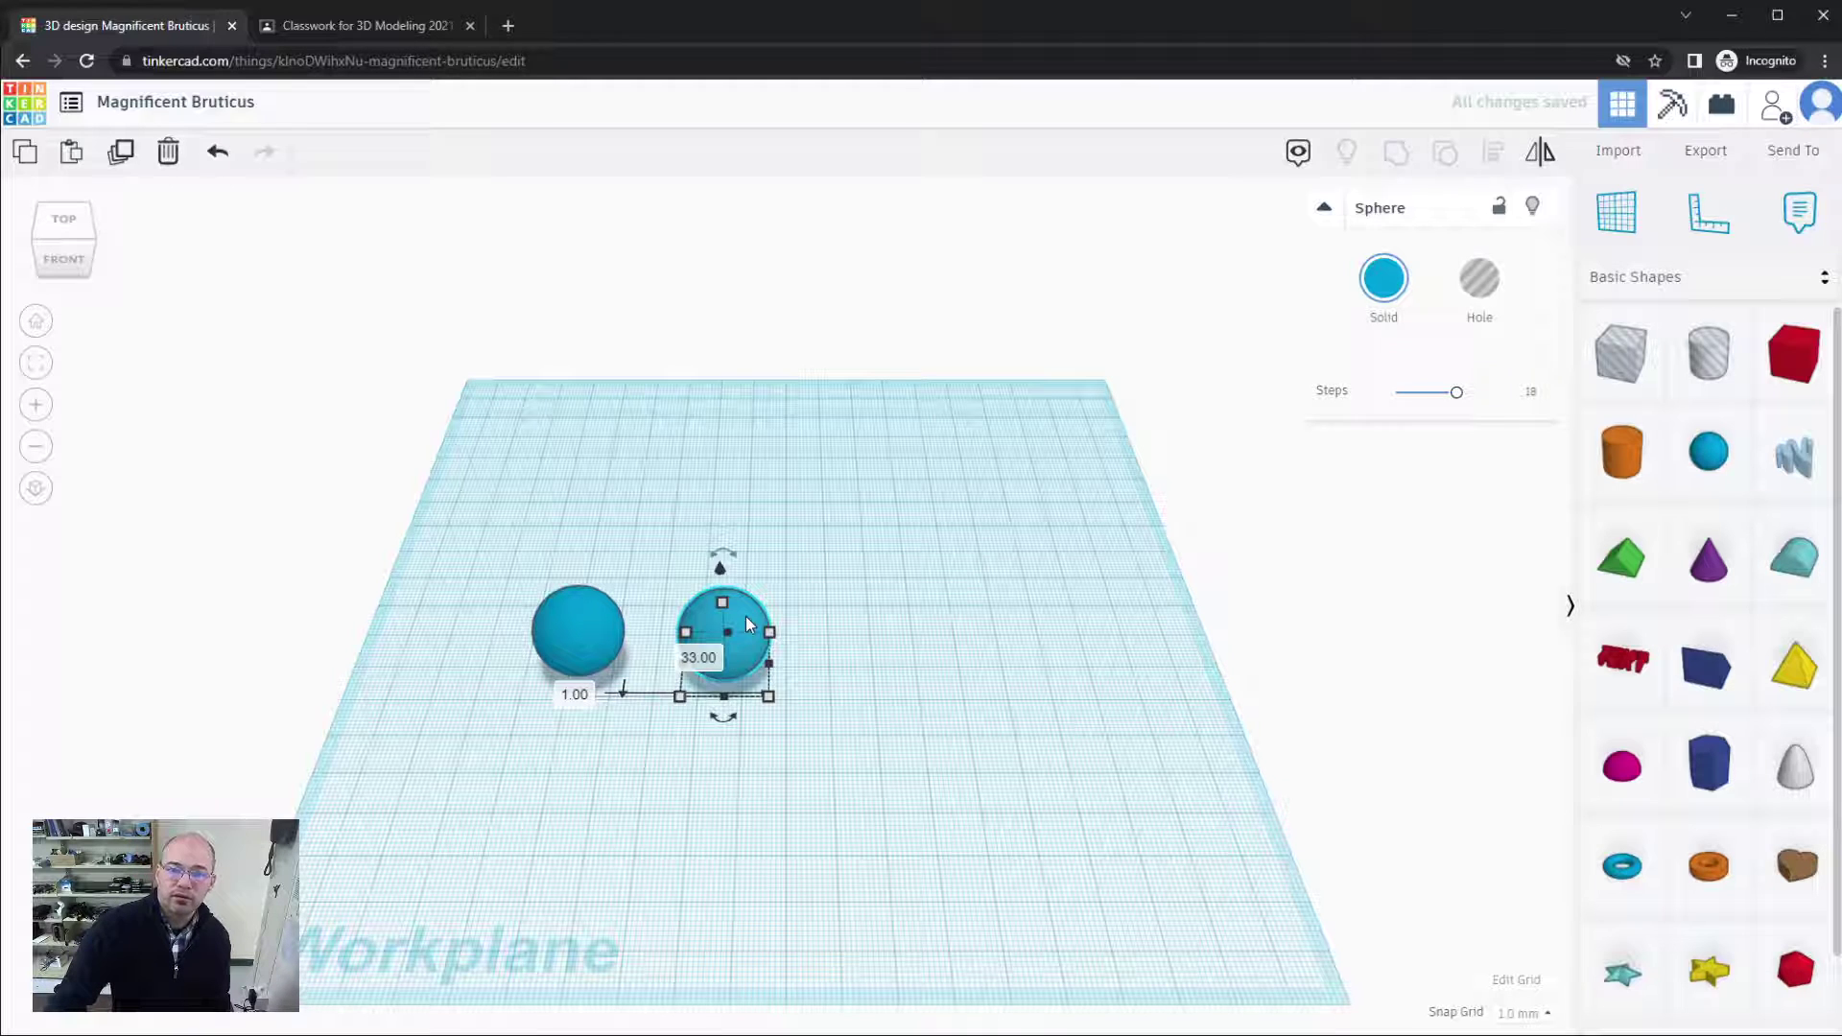
pyautogui.click(889, 700)
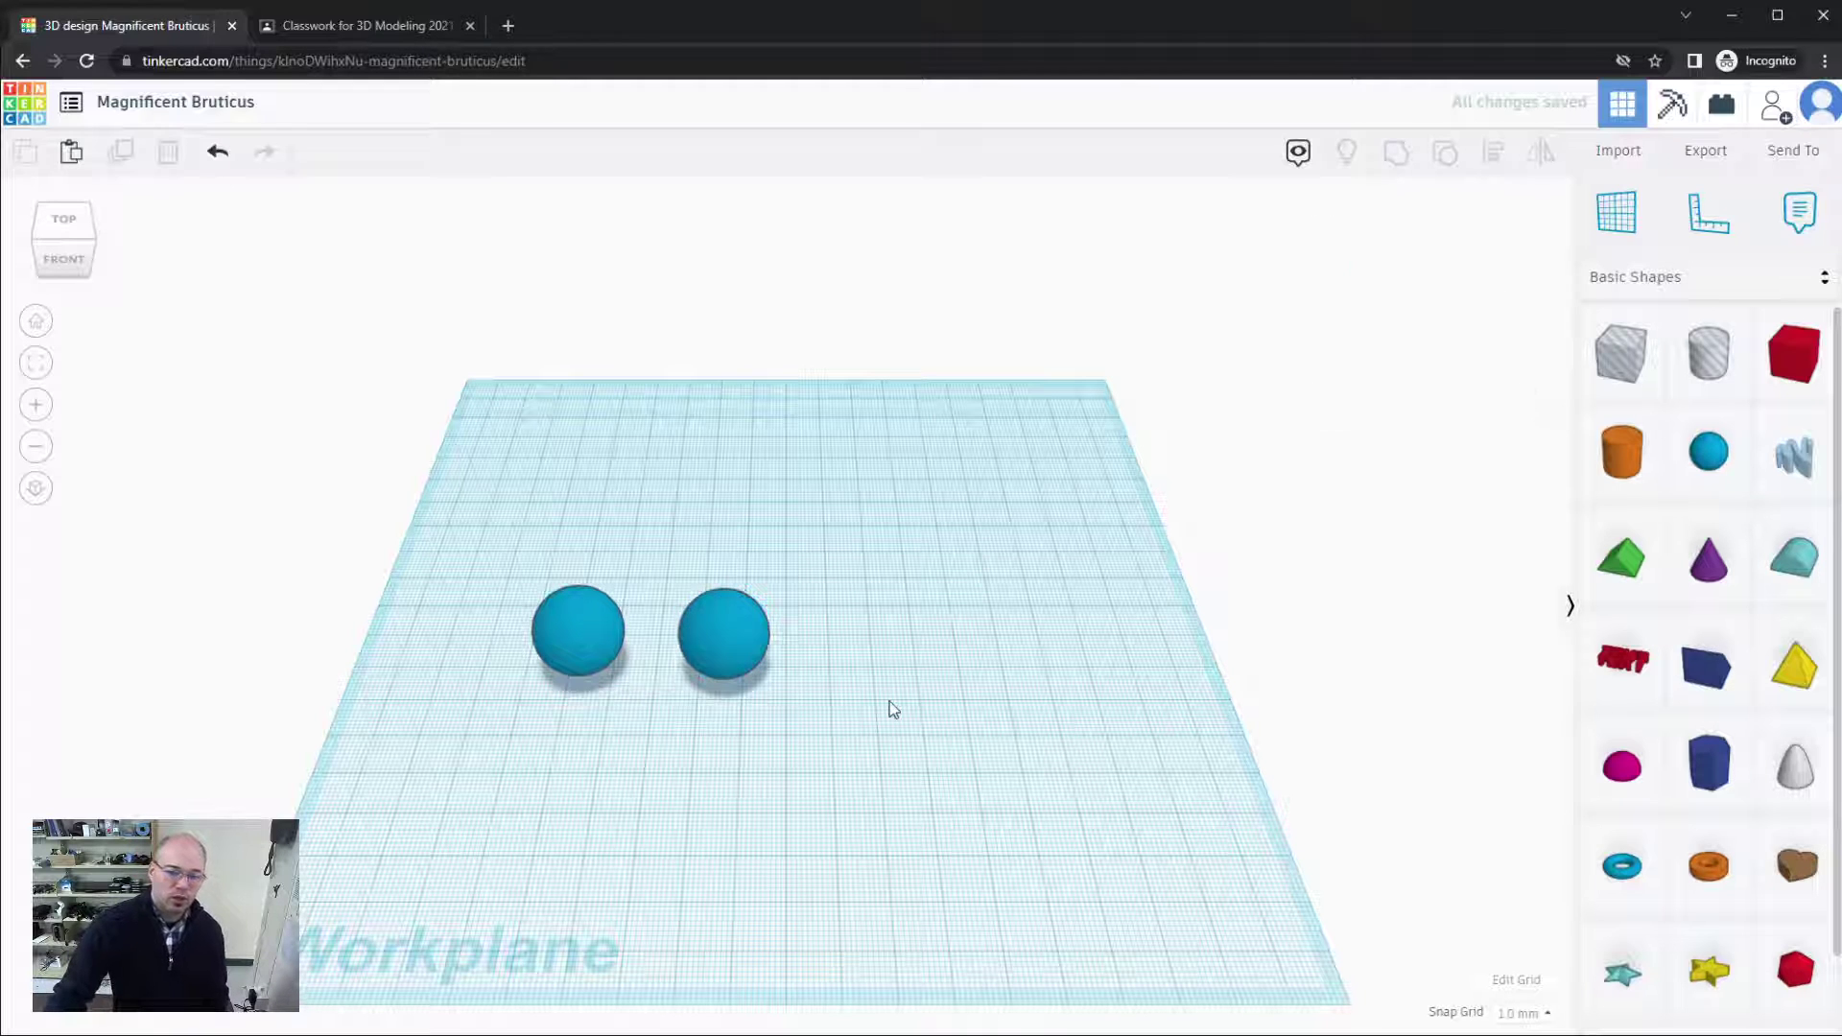
pyautogui.click(766, 641)
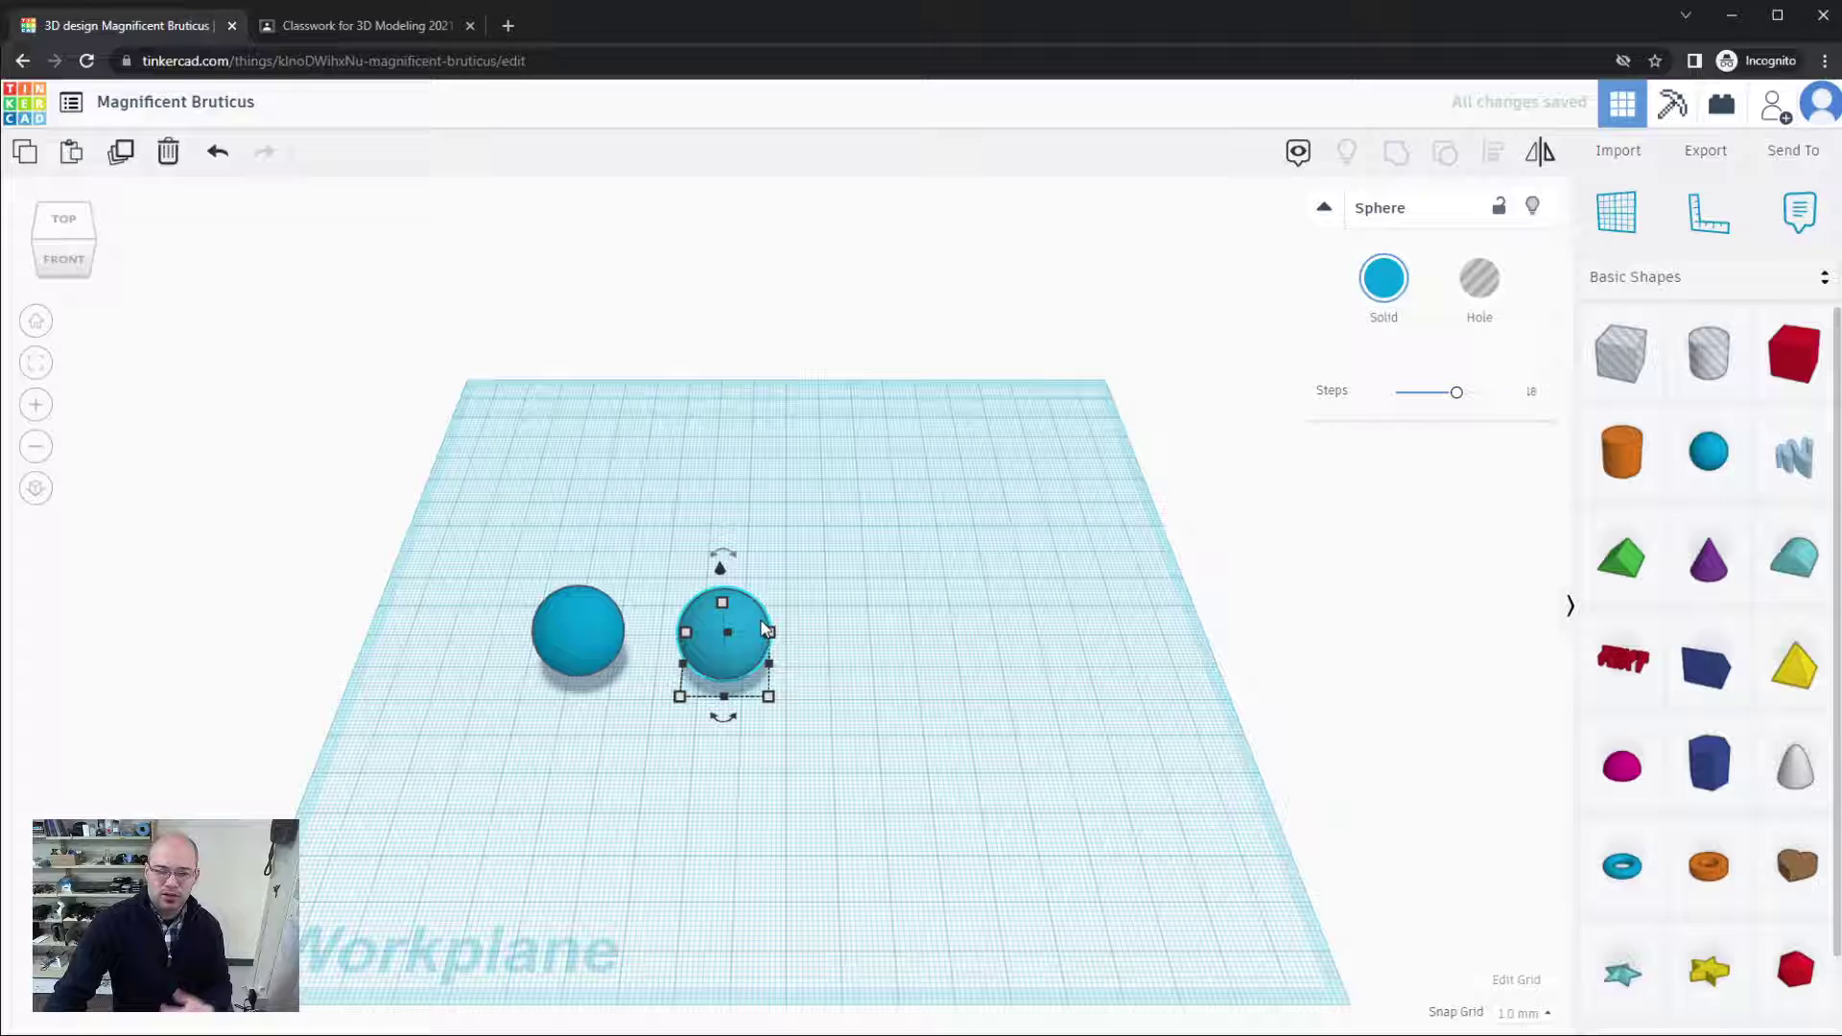
pyautogui.moveTo(753, 622); pyautogui.dragTo(884, 591)
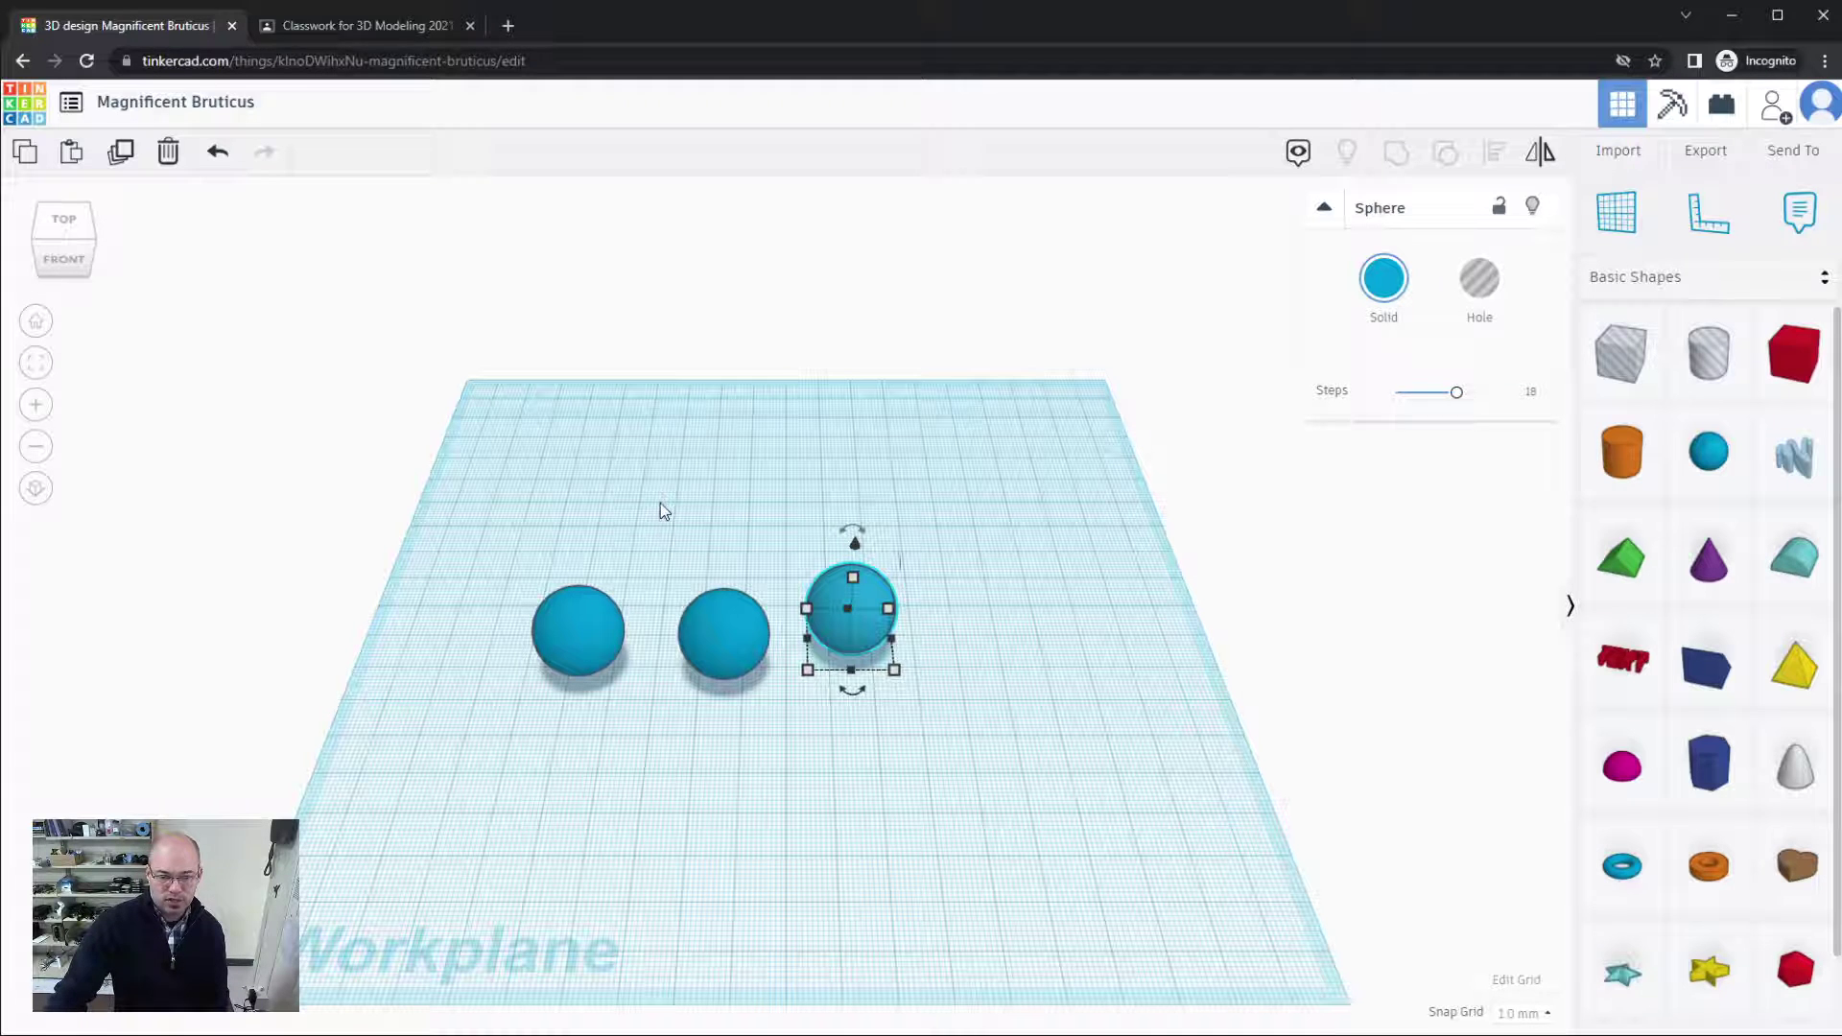
pyautogui.moveTo(660, 503); pyautogui.dragTo(915, 740)
# Step: Delete the two extra spheres and nudge the duplicate sphere two steps right of the original
pyautogui.press('Delete')
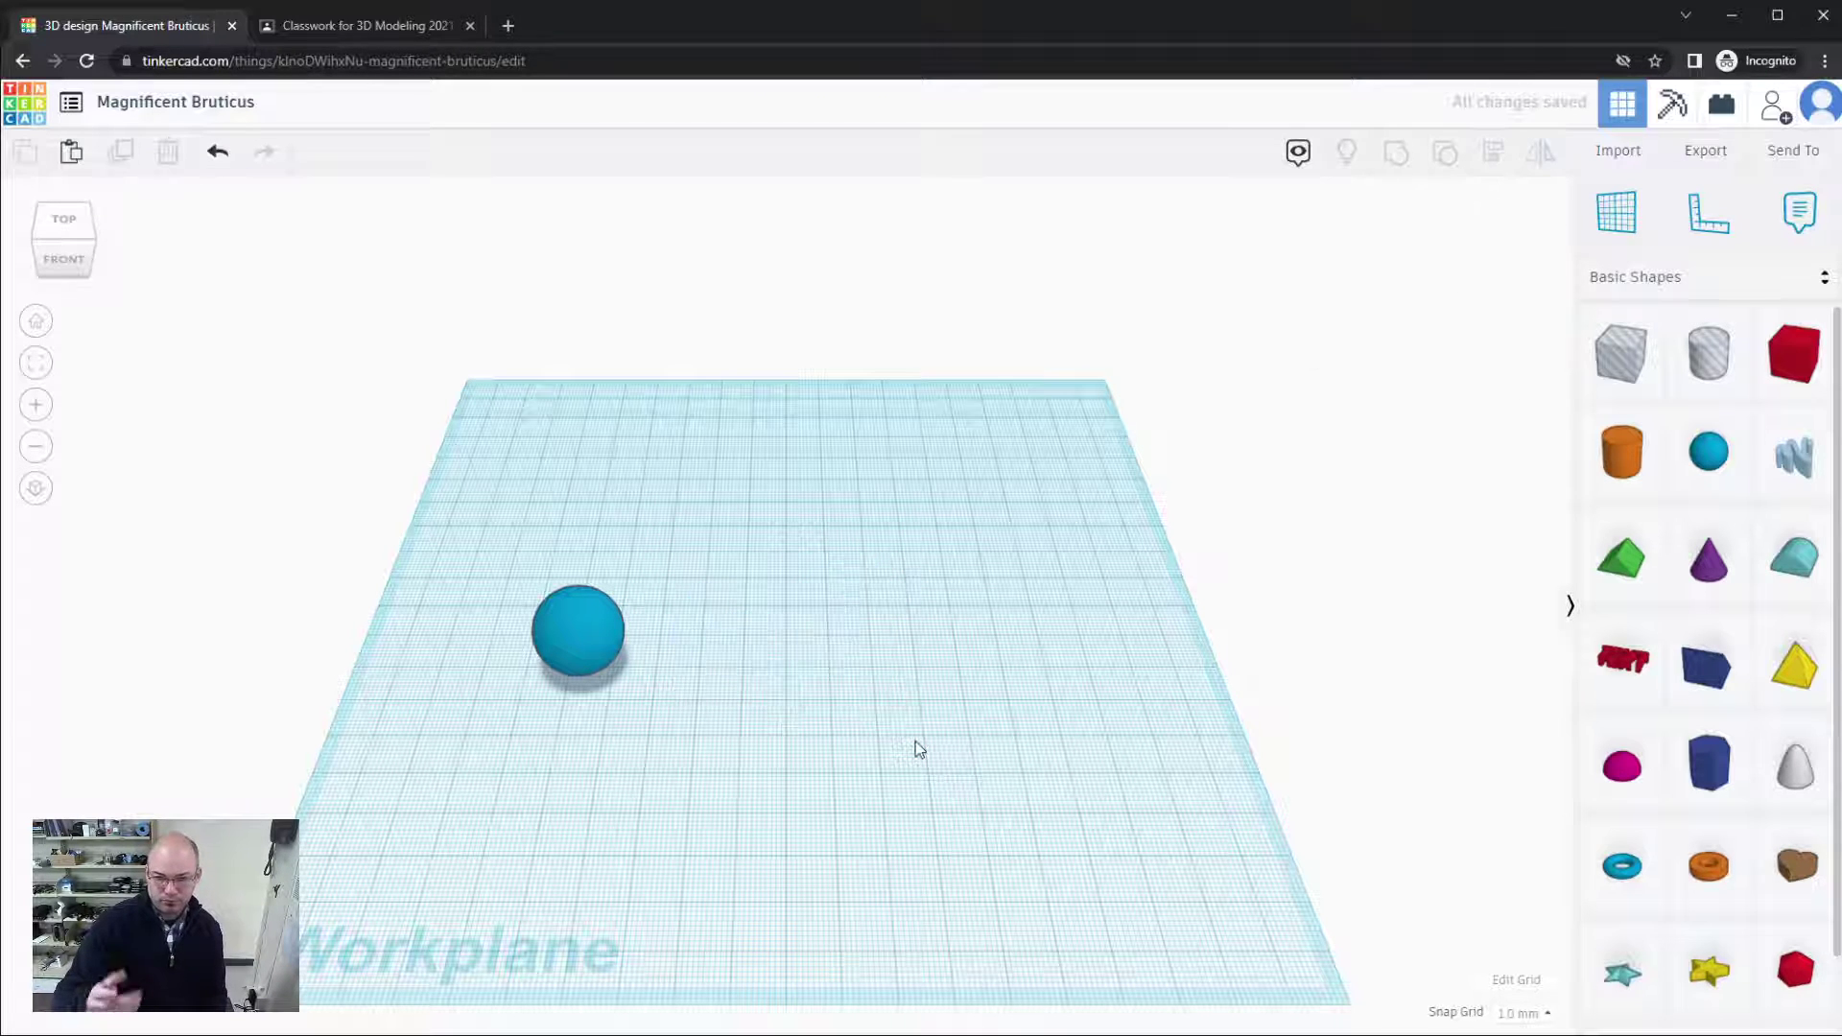
pyautogui.click(576, 633)
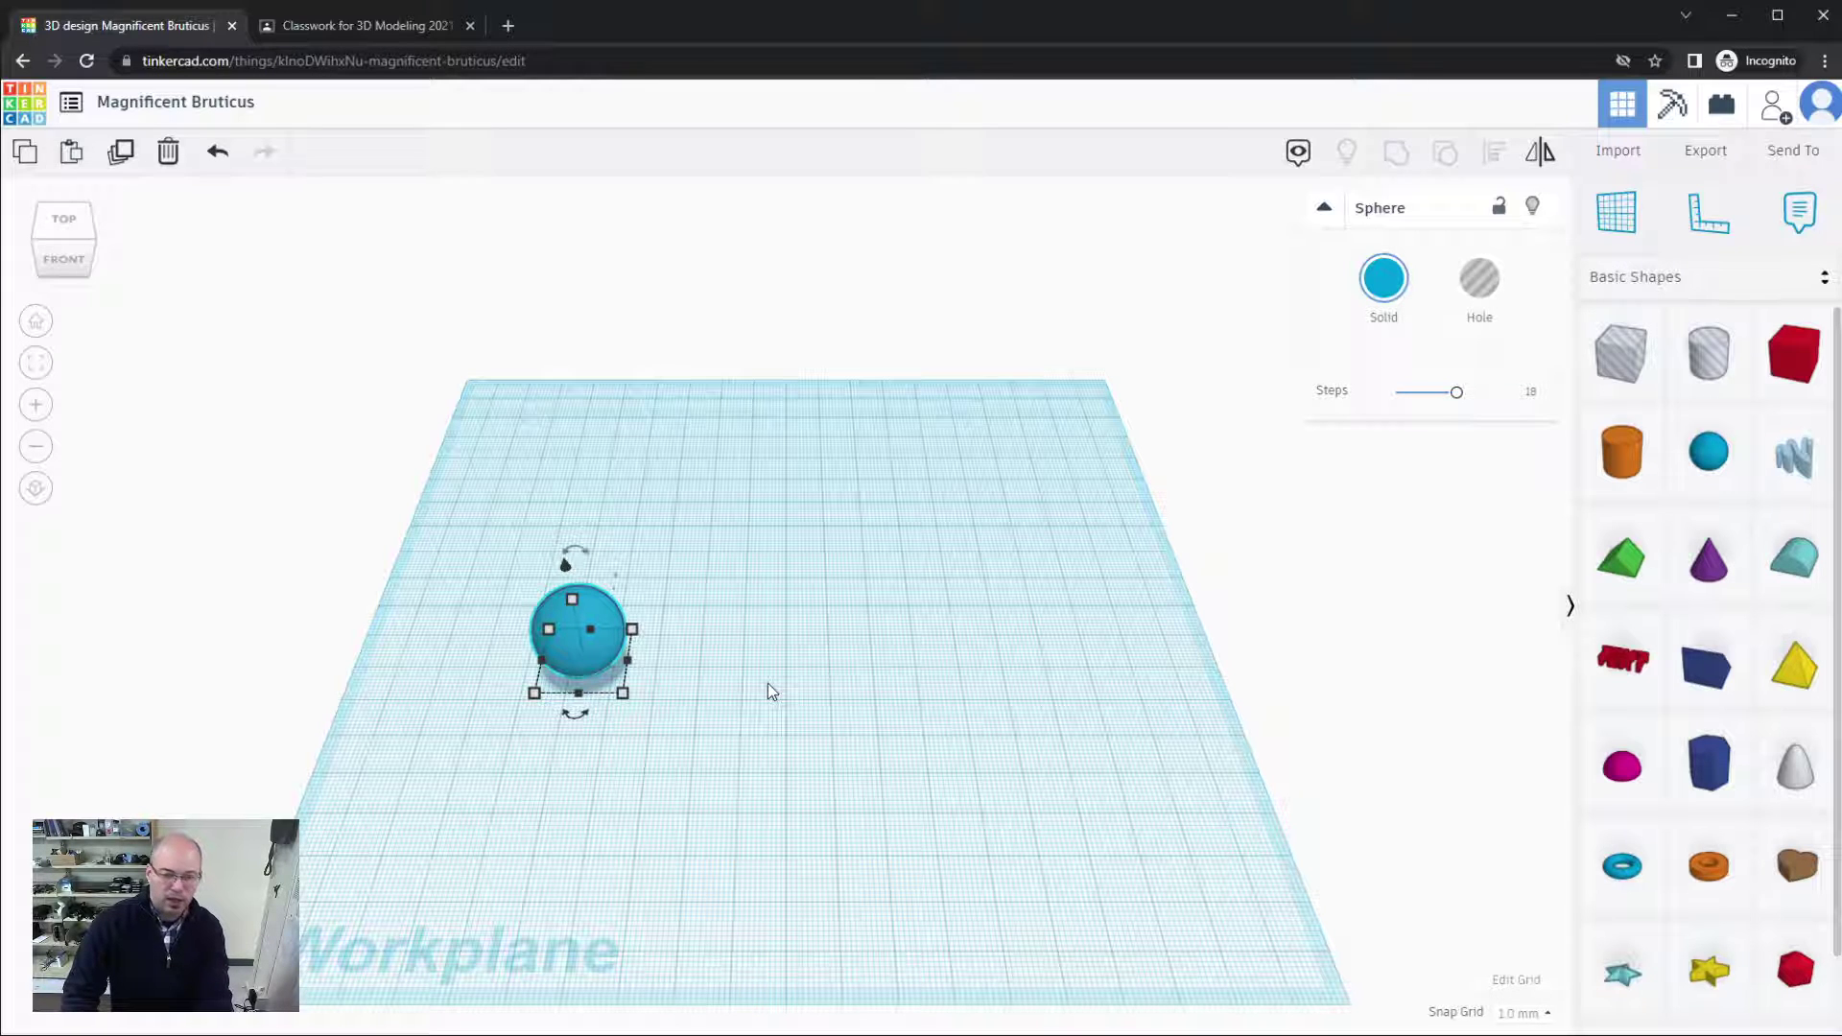
pyautogui.press('Right')
pyautogui.press('Right')
pyautogui.press('Right')
pyautogui.press('Right')
pyautogui.press('Right')
pyautogui.press('Right')
pyautogui.press('Right')
pyautogui.press('Right')
pyautogui.press('Right')
pyautogui.press('Right')
pyautogui.press('Right')
pyautogui.press('Right')
pyautogui.press('Right')
pyautogui.press('Right')
pyautogui.press('Right')
pyautogui.press('Right')
pyautogui.press('Right')
pyautogui.press('Right')
pyautogui.press('Right')
pyautogui.press('Right')
pyautogui.press('Right')
pyautogui.press('Right')
pyautogui.press('Right')
pyautogui.press('Right')
pyautogui.press('Right')
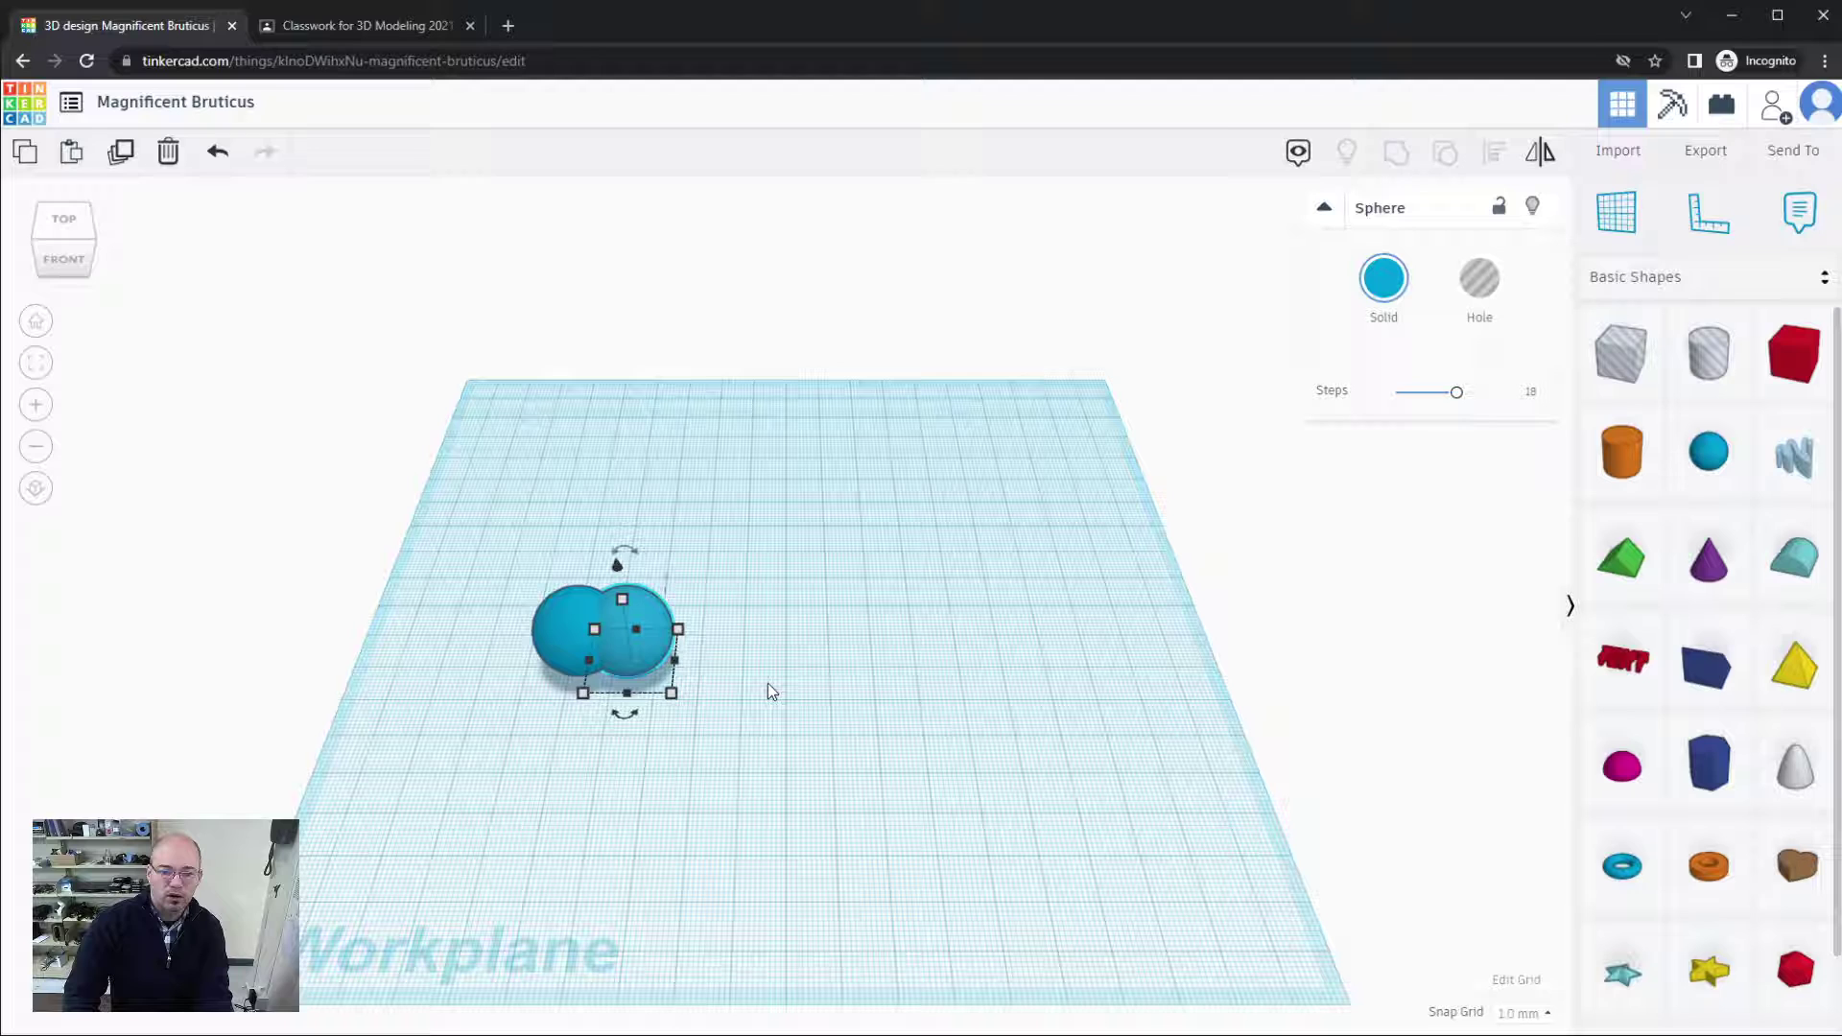
pyautogui.press('Right')
pyautogui.press('Right')
pyautogui.press('Right')
pyautogui.press('Right')
pyautogui.press('Right')
pyautogui.press('Right')
pyautogui.press('Right')
pyautogui.press('Right')
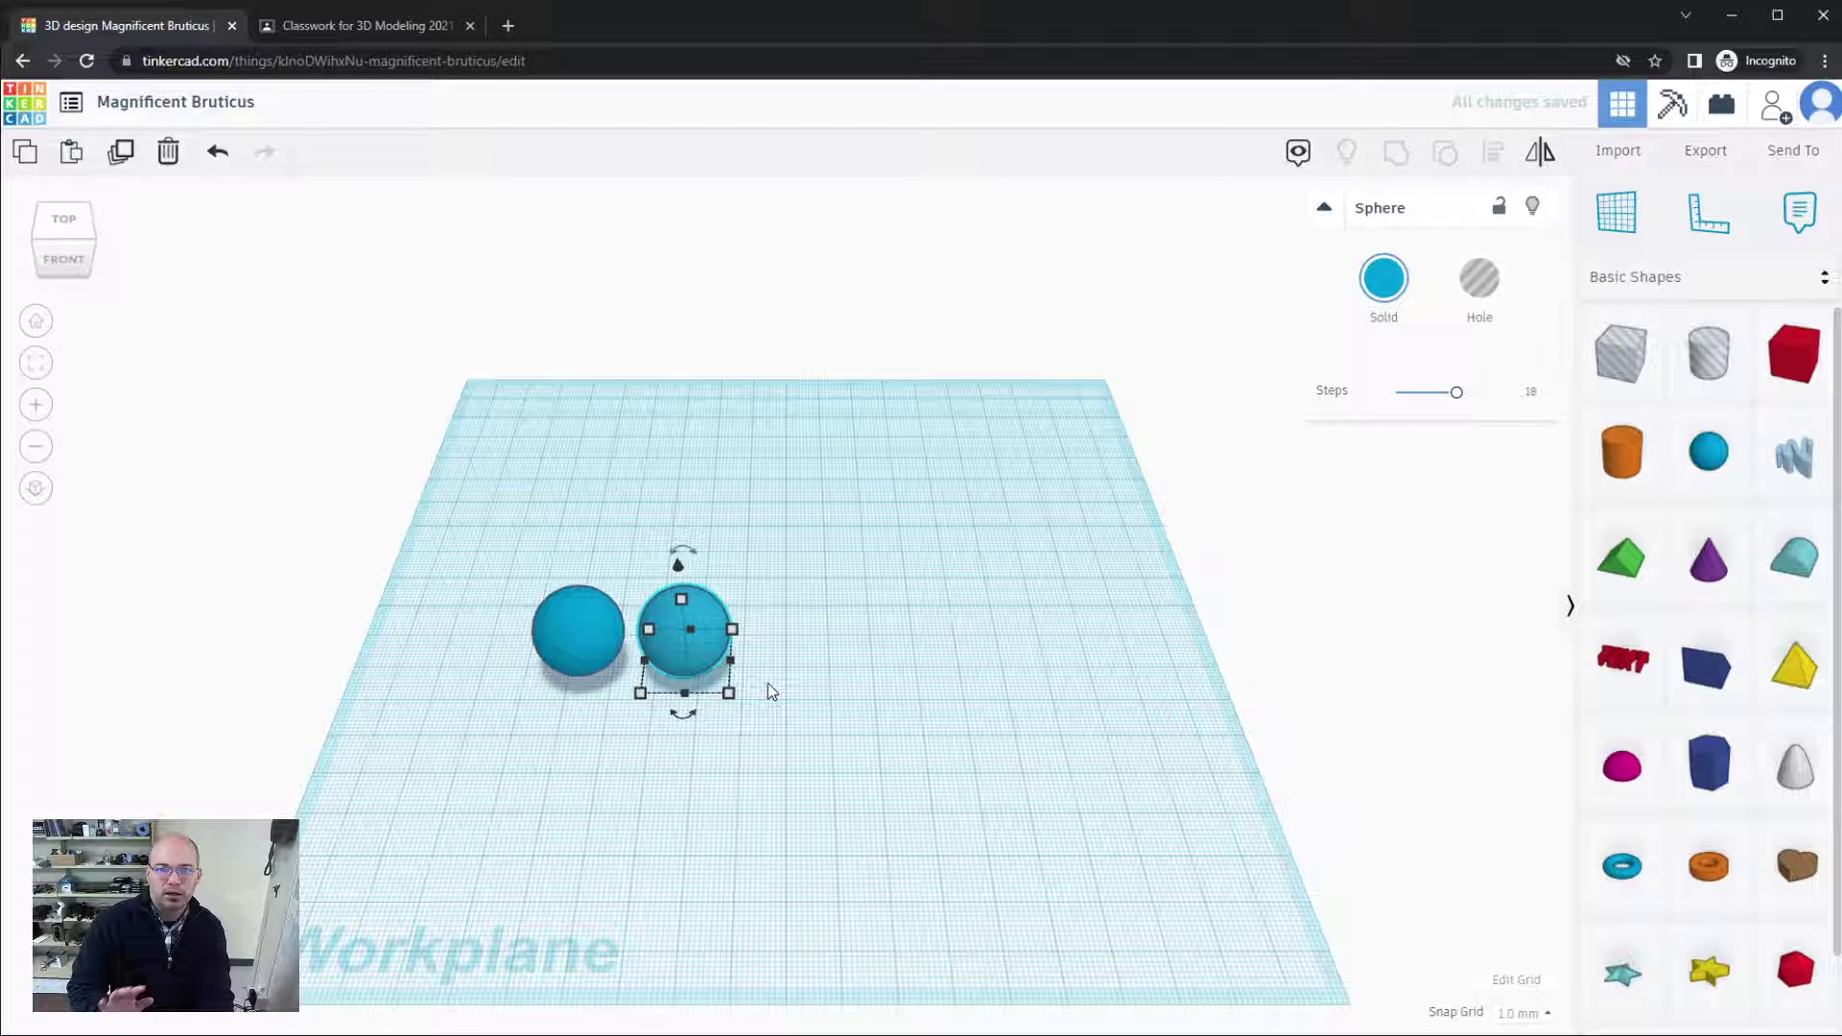
pyautogui.hotkey('shift', 'Right')
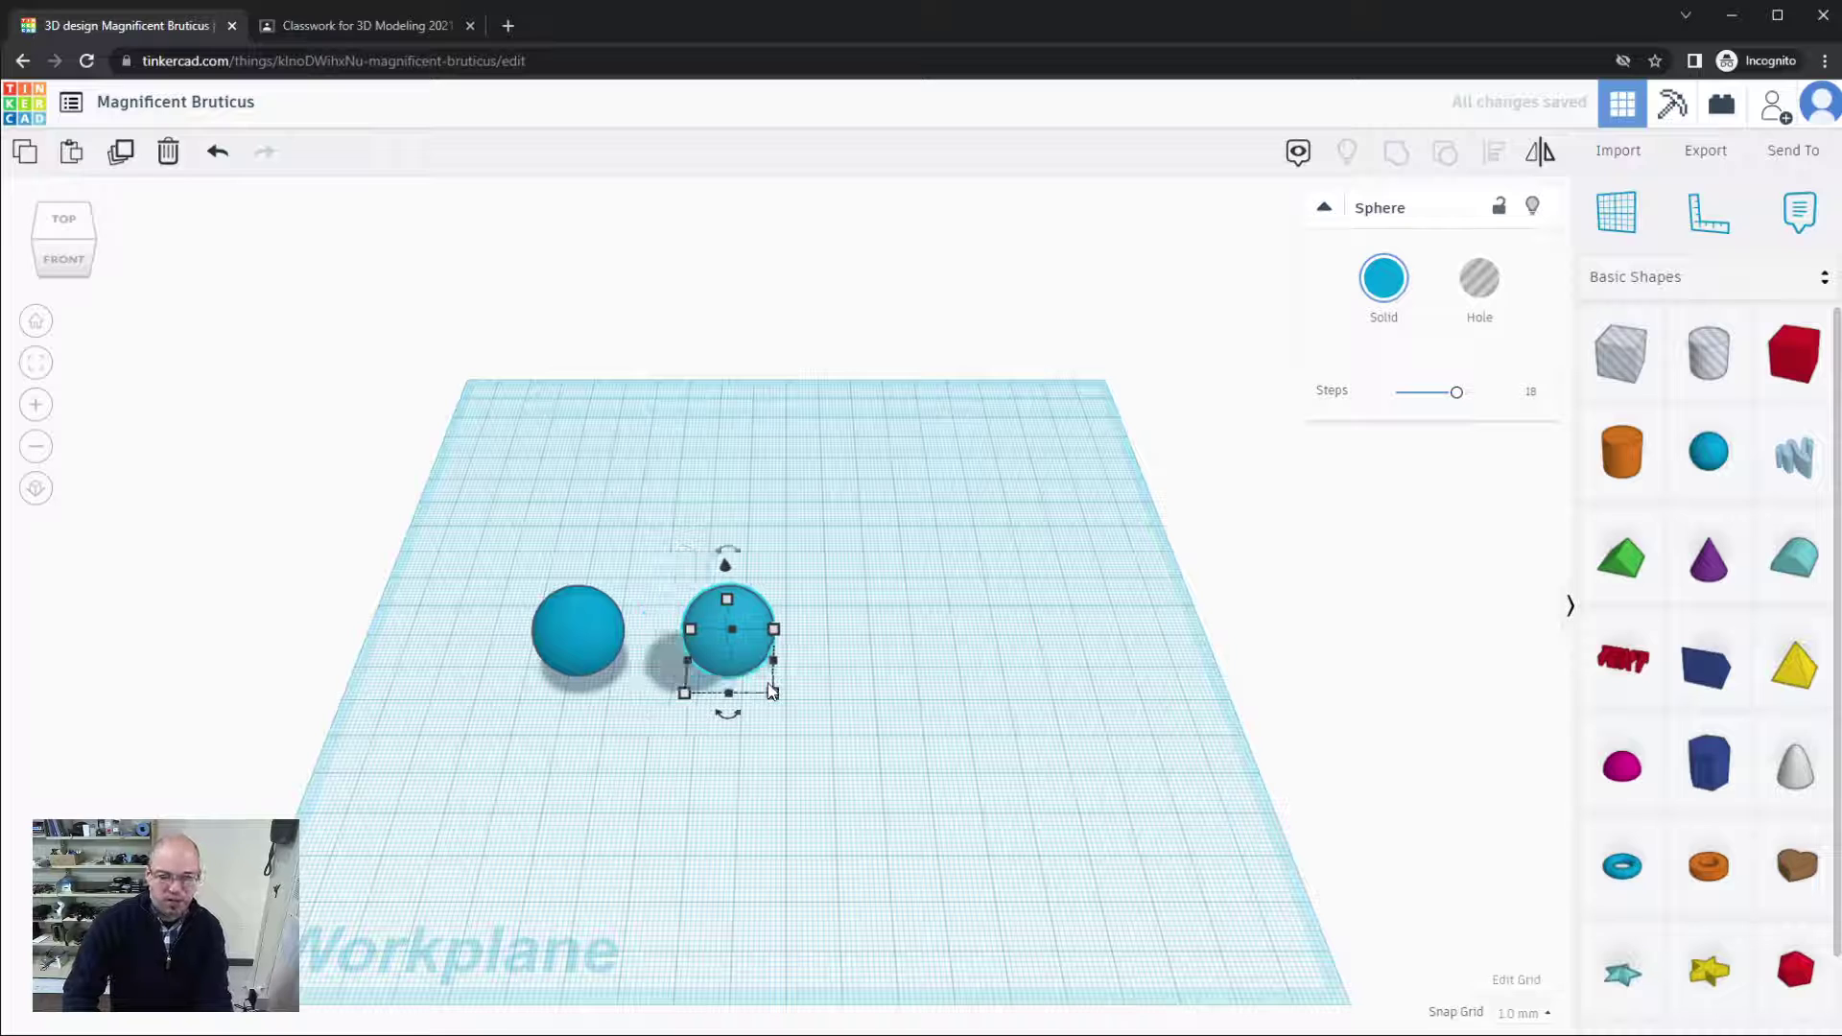
pyautogui.hotkey('ctrl', 'z')
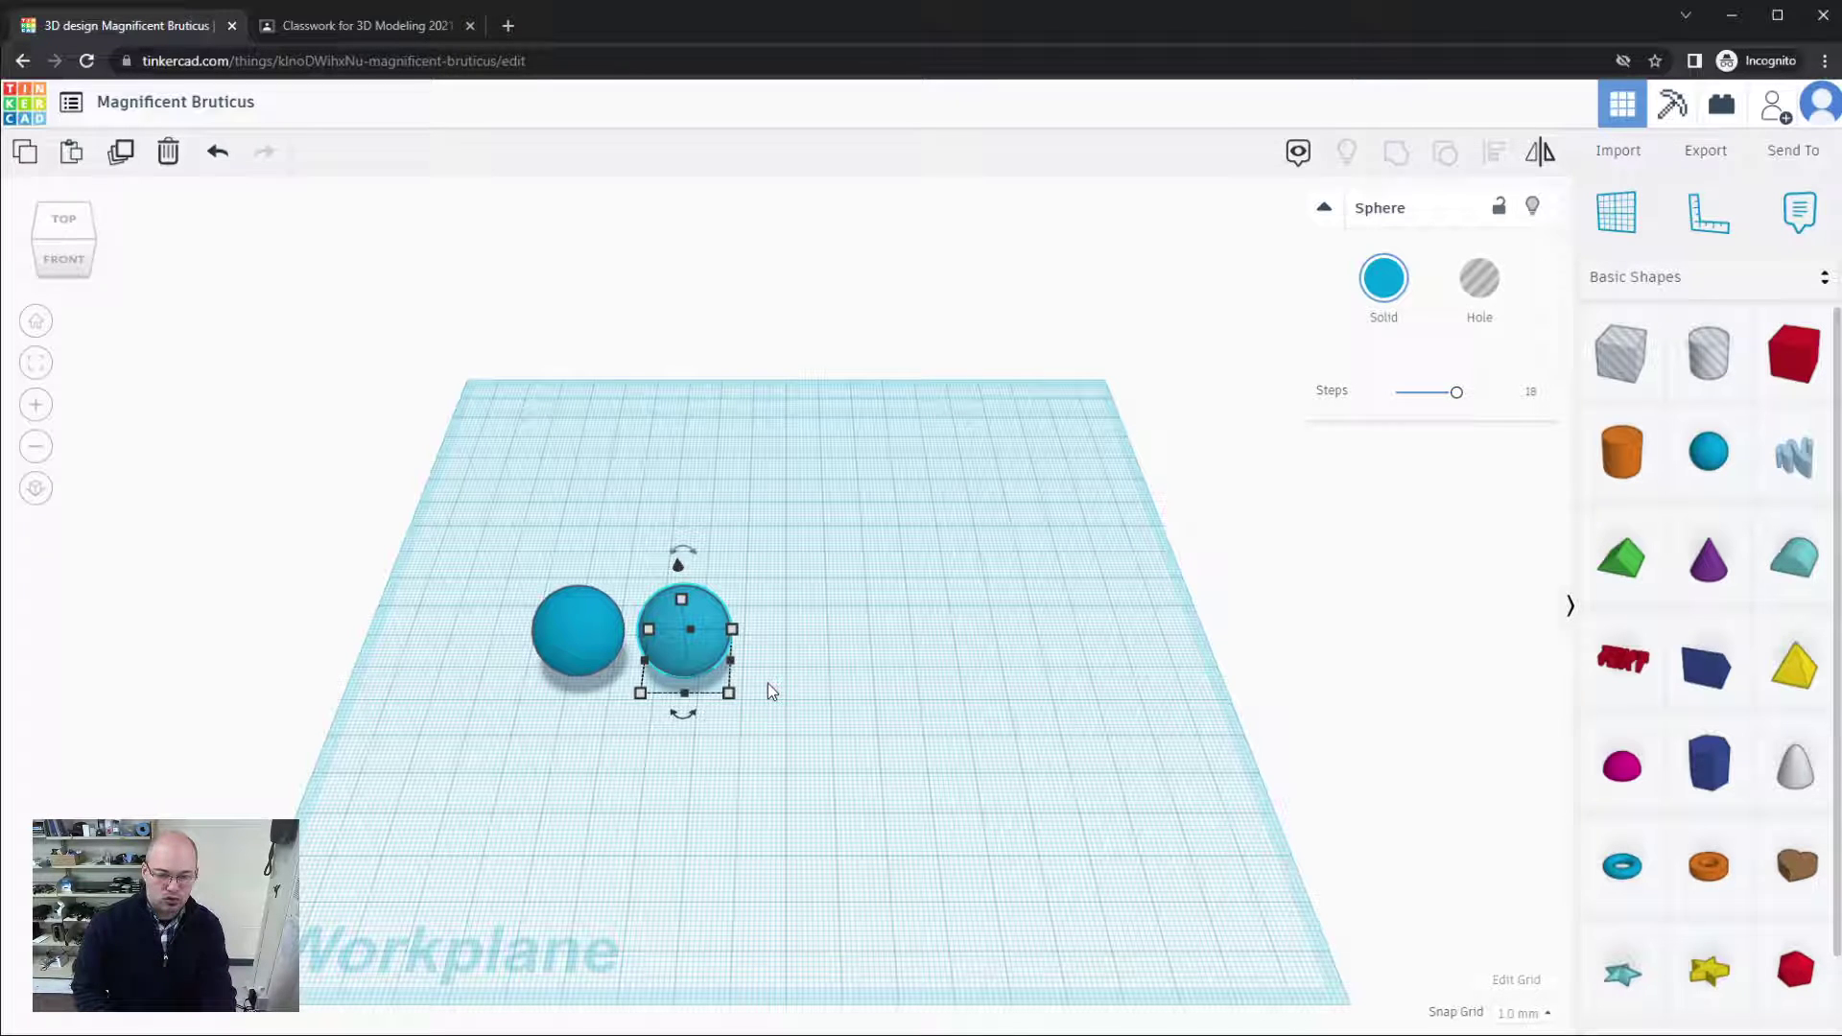
# Step: Repeat the duplicate to add third, fourth and fifth spheres at equal spacing, then deselect
pyautogui.hotkey('ctrl', 'd')
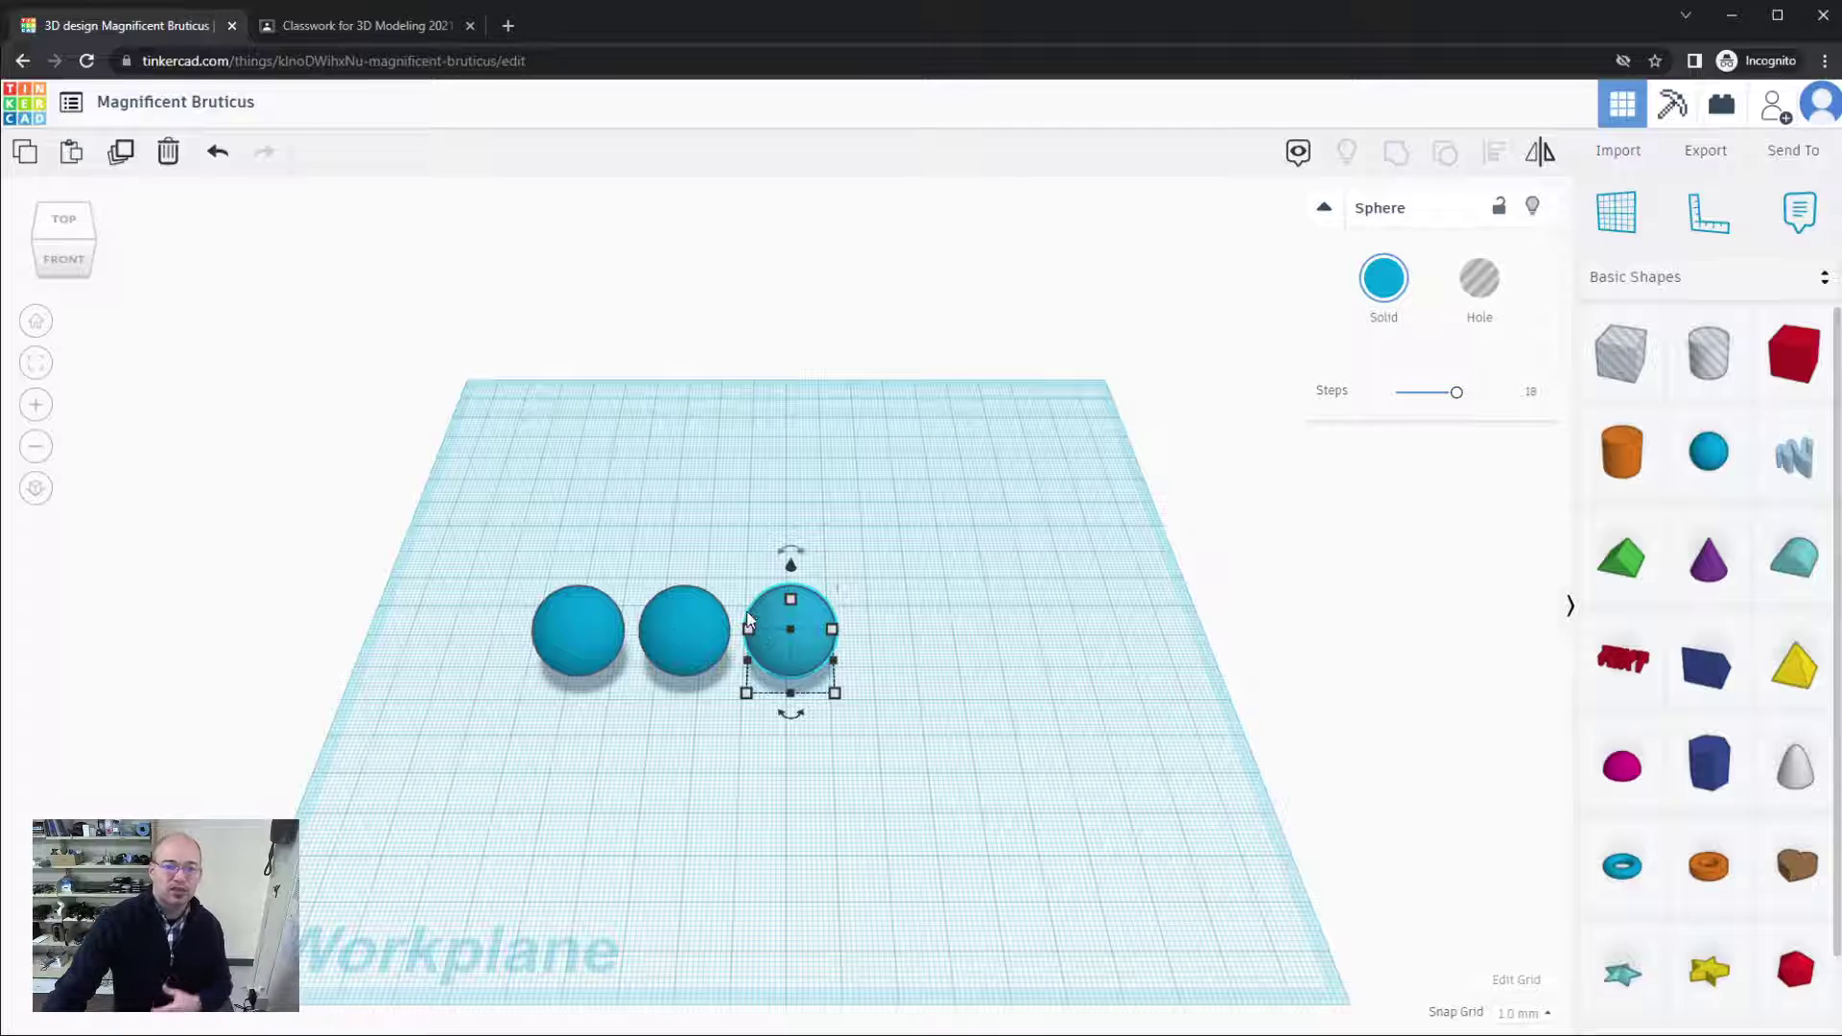
pyautogui.click(115, 154)
pyautogui.click(115, 153)
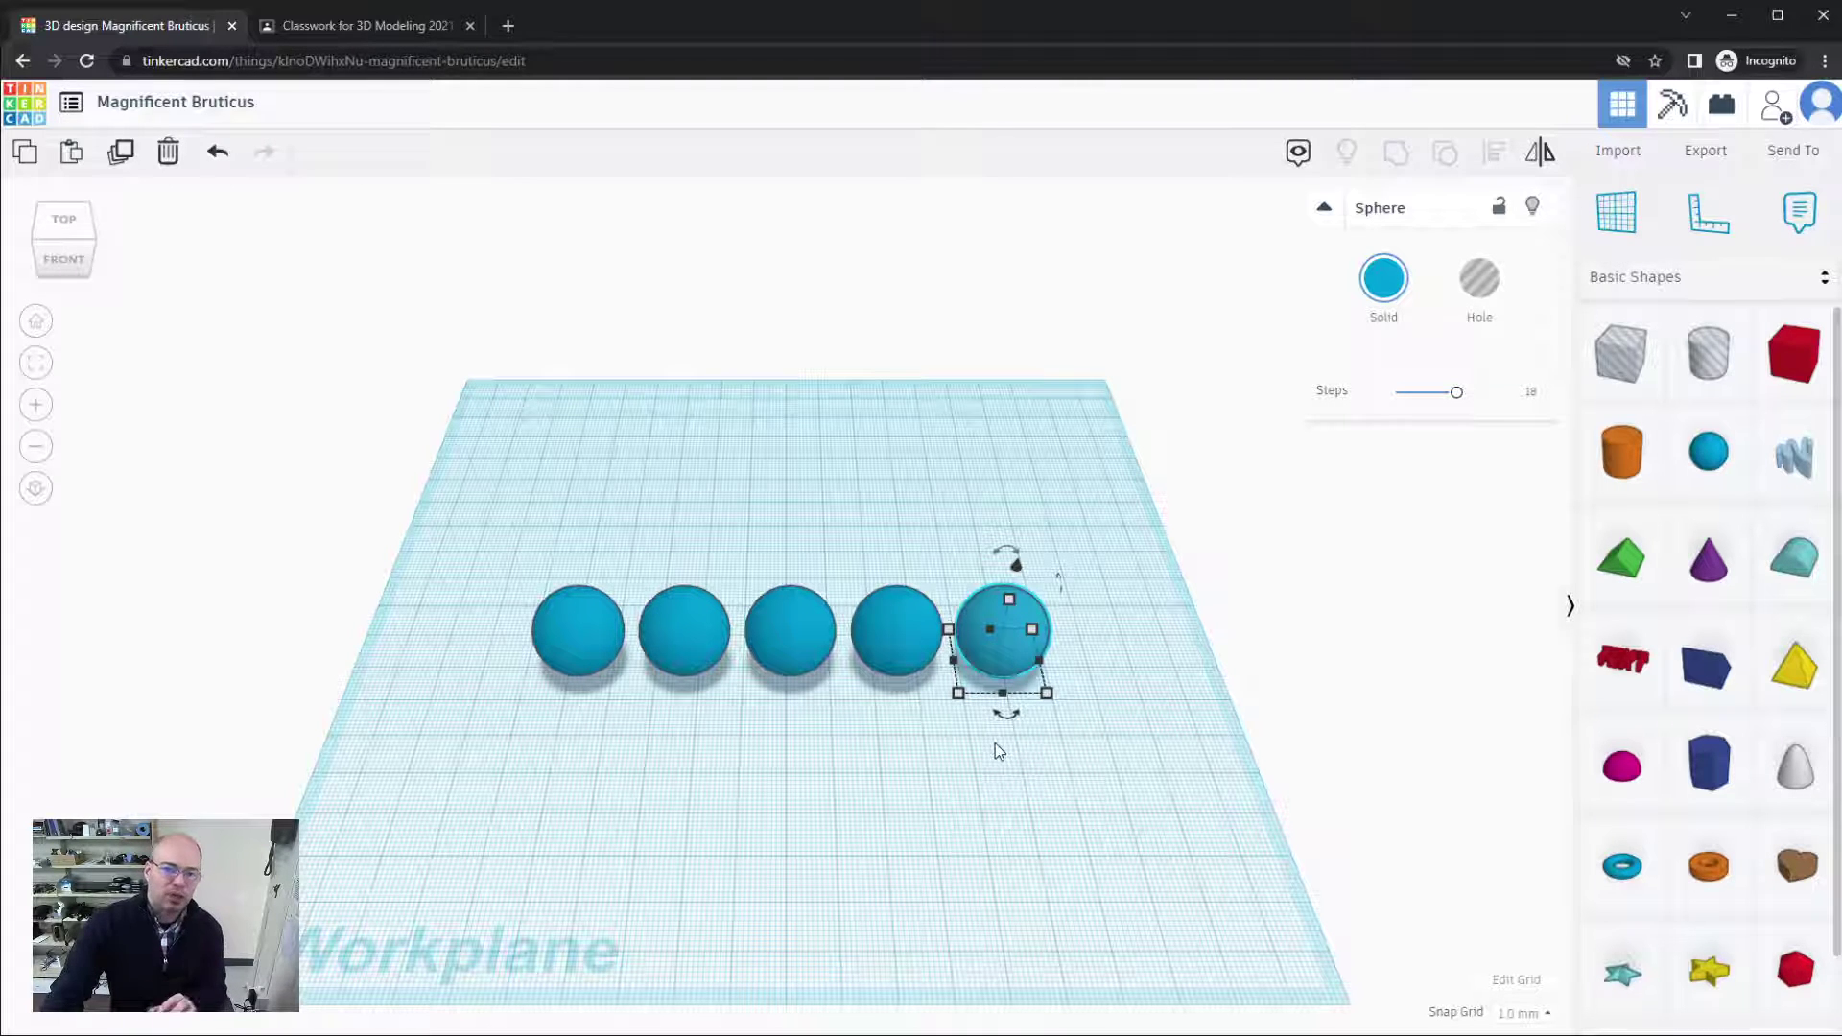
pyautogui.click(1005, 774)
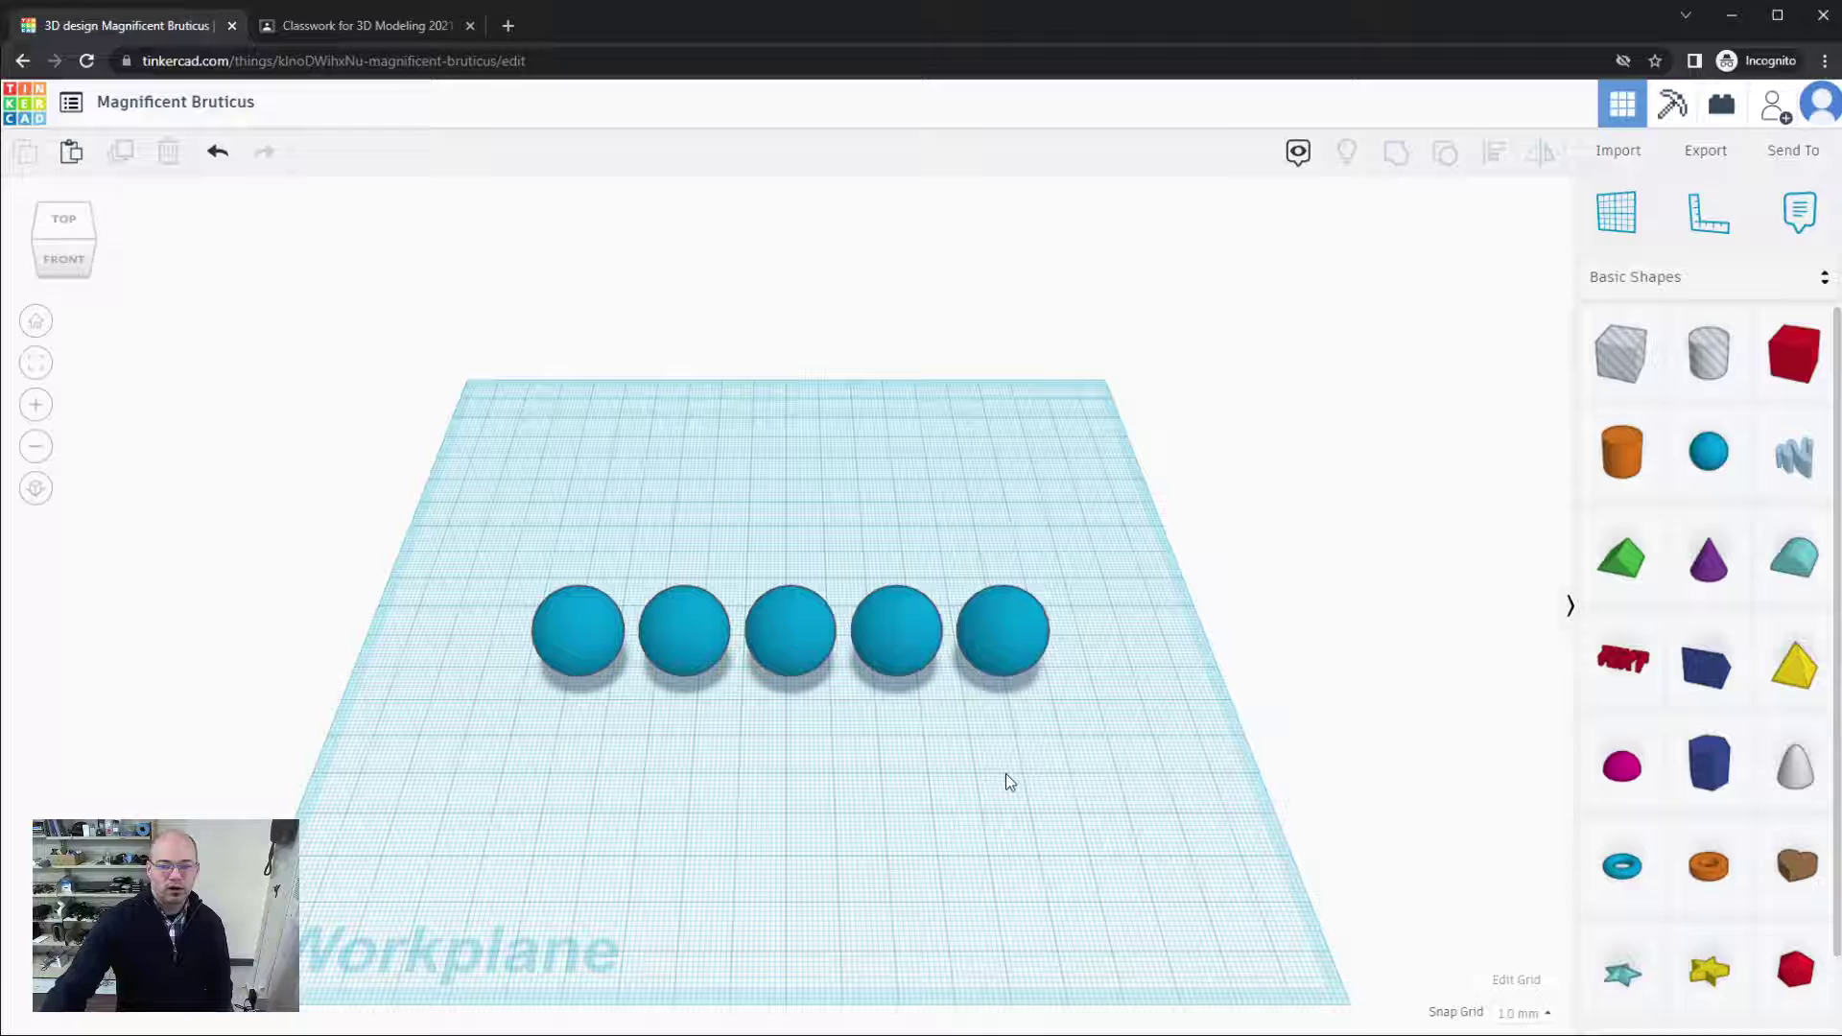
pyautogui.click(1028, 656)
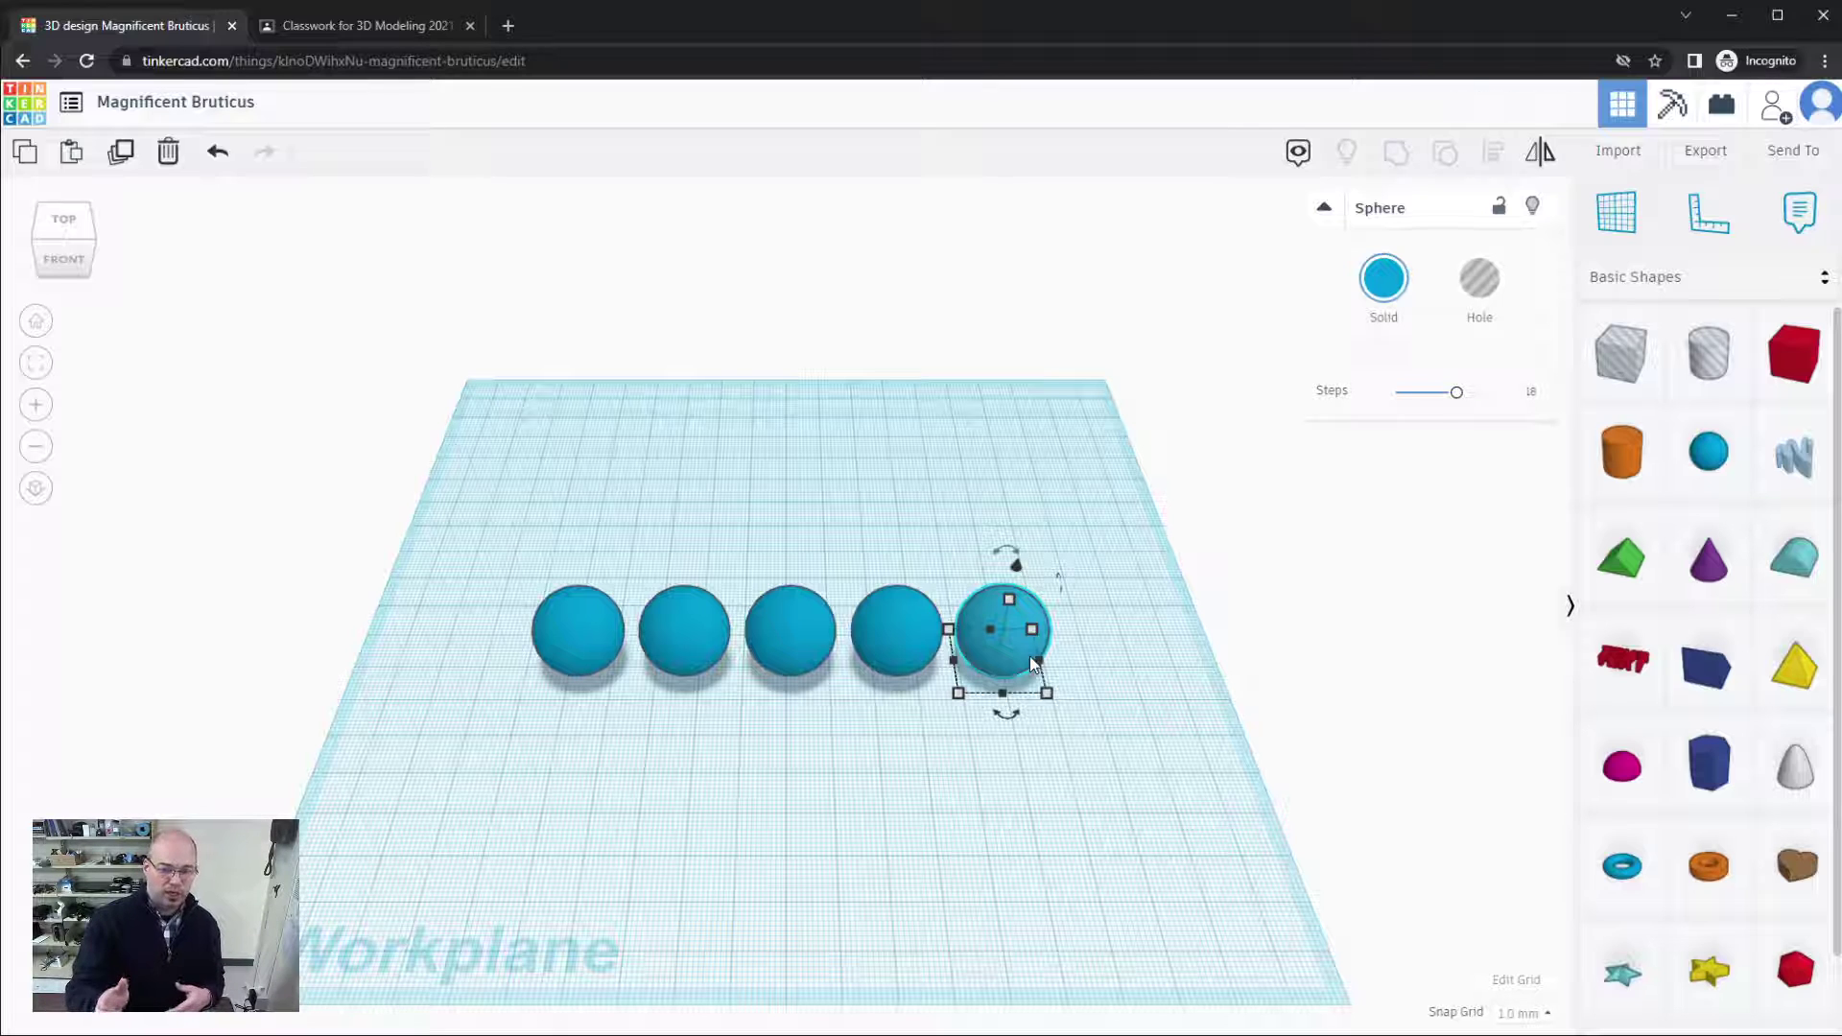
pyautogui.hotkey('ctrl', 'd')
pyautogui.moveTo(1024, 633); pyautogui.dragTo(1113, 623)
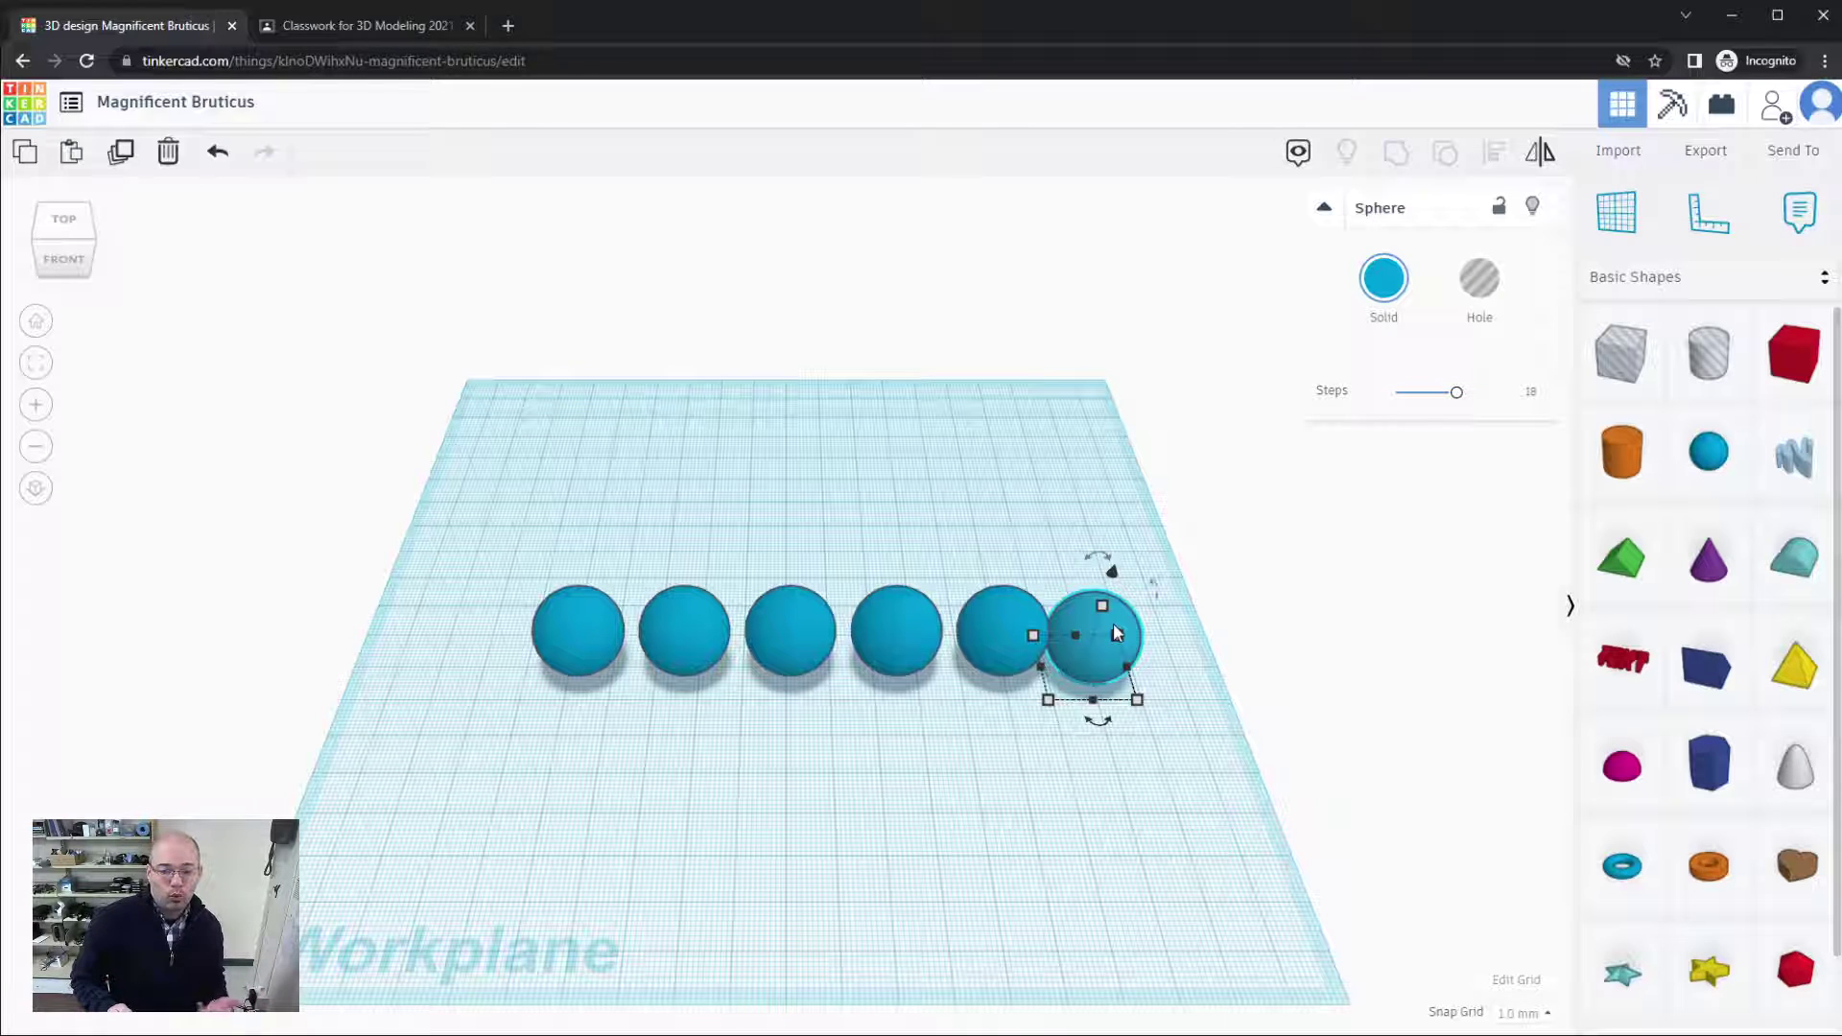
pyautogui.press('Delete')
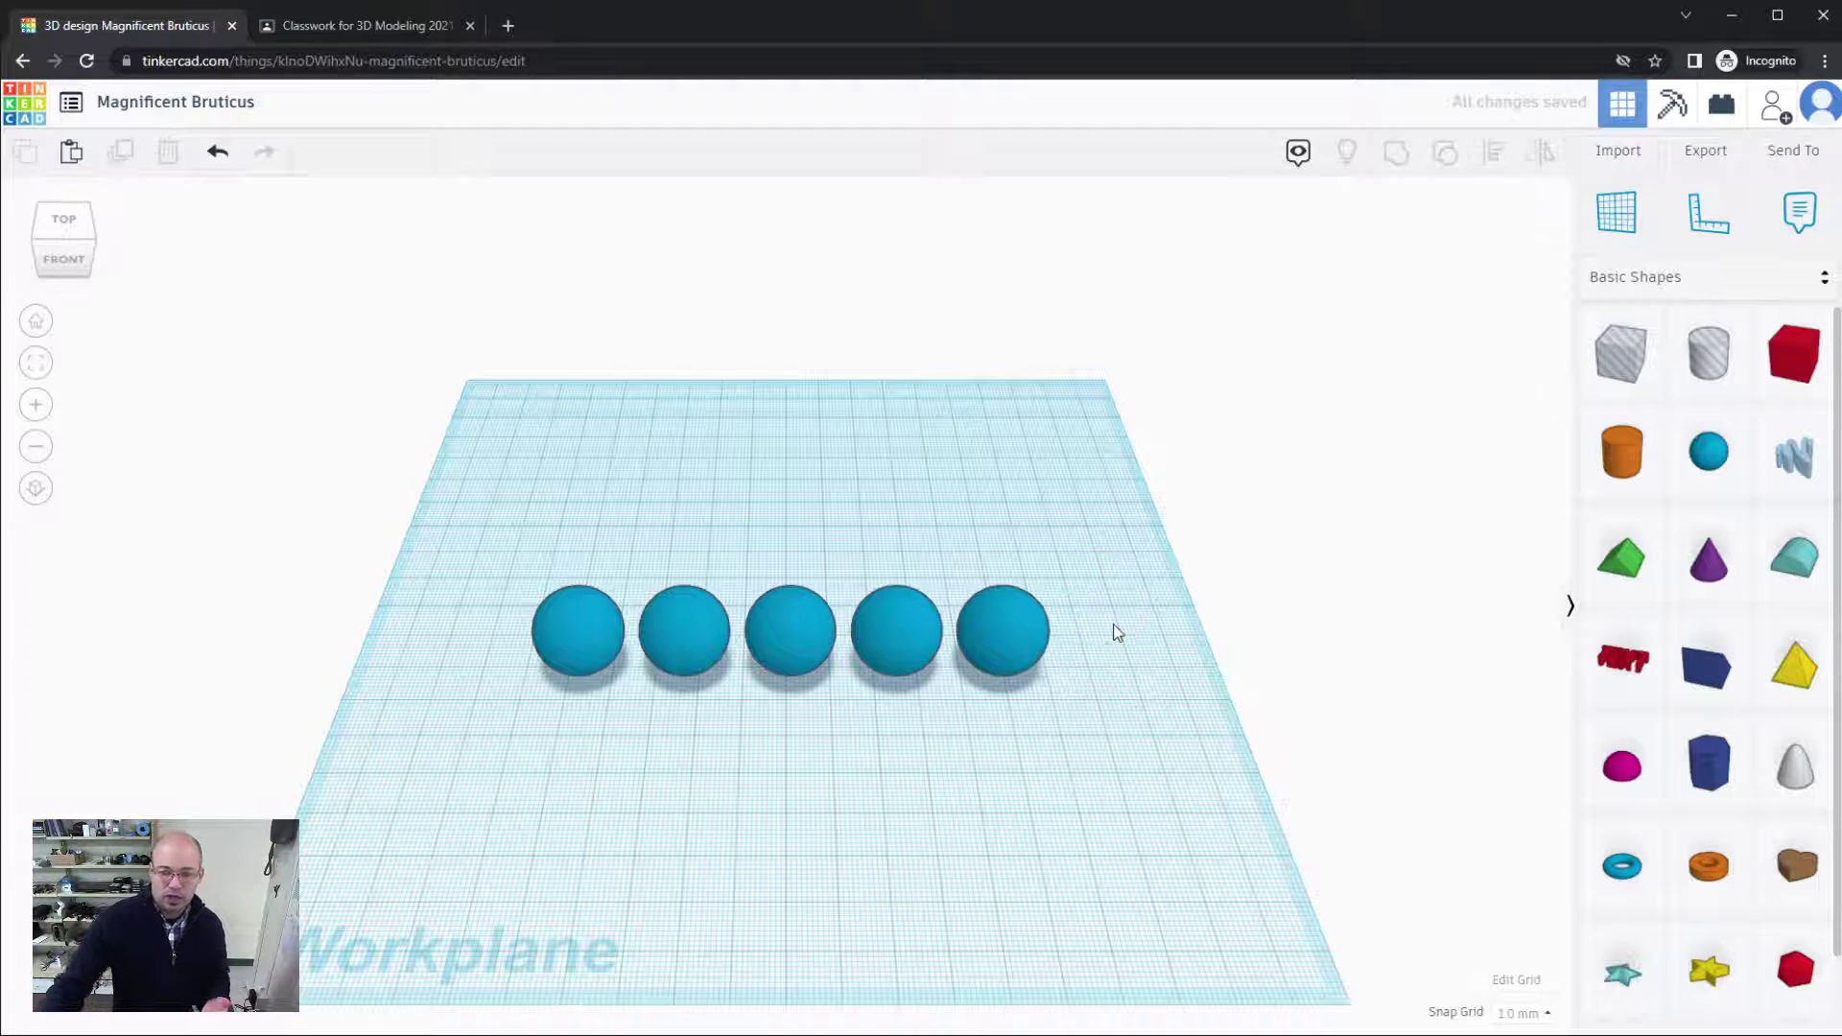
# Step: Duplicate the fifth sphere backward repeatedly to stack a column of spheres behind it
pyautogui.click(1029, 628)
pyautogui.click(1027, 621)
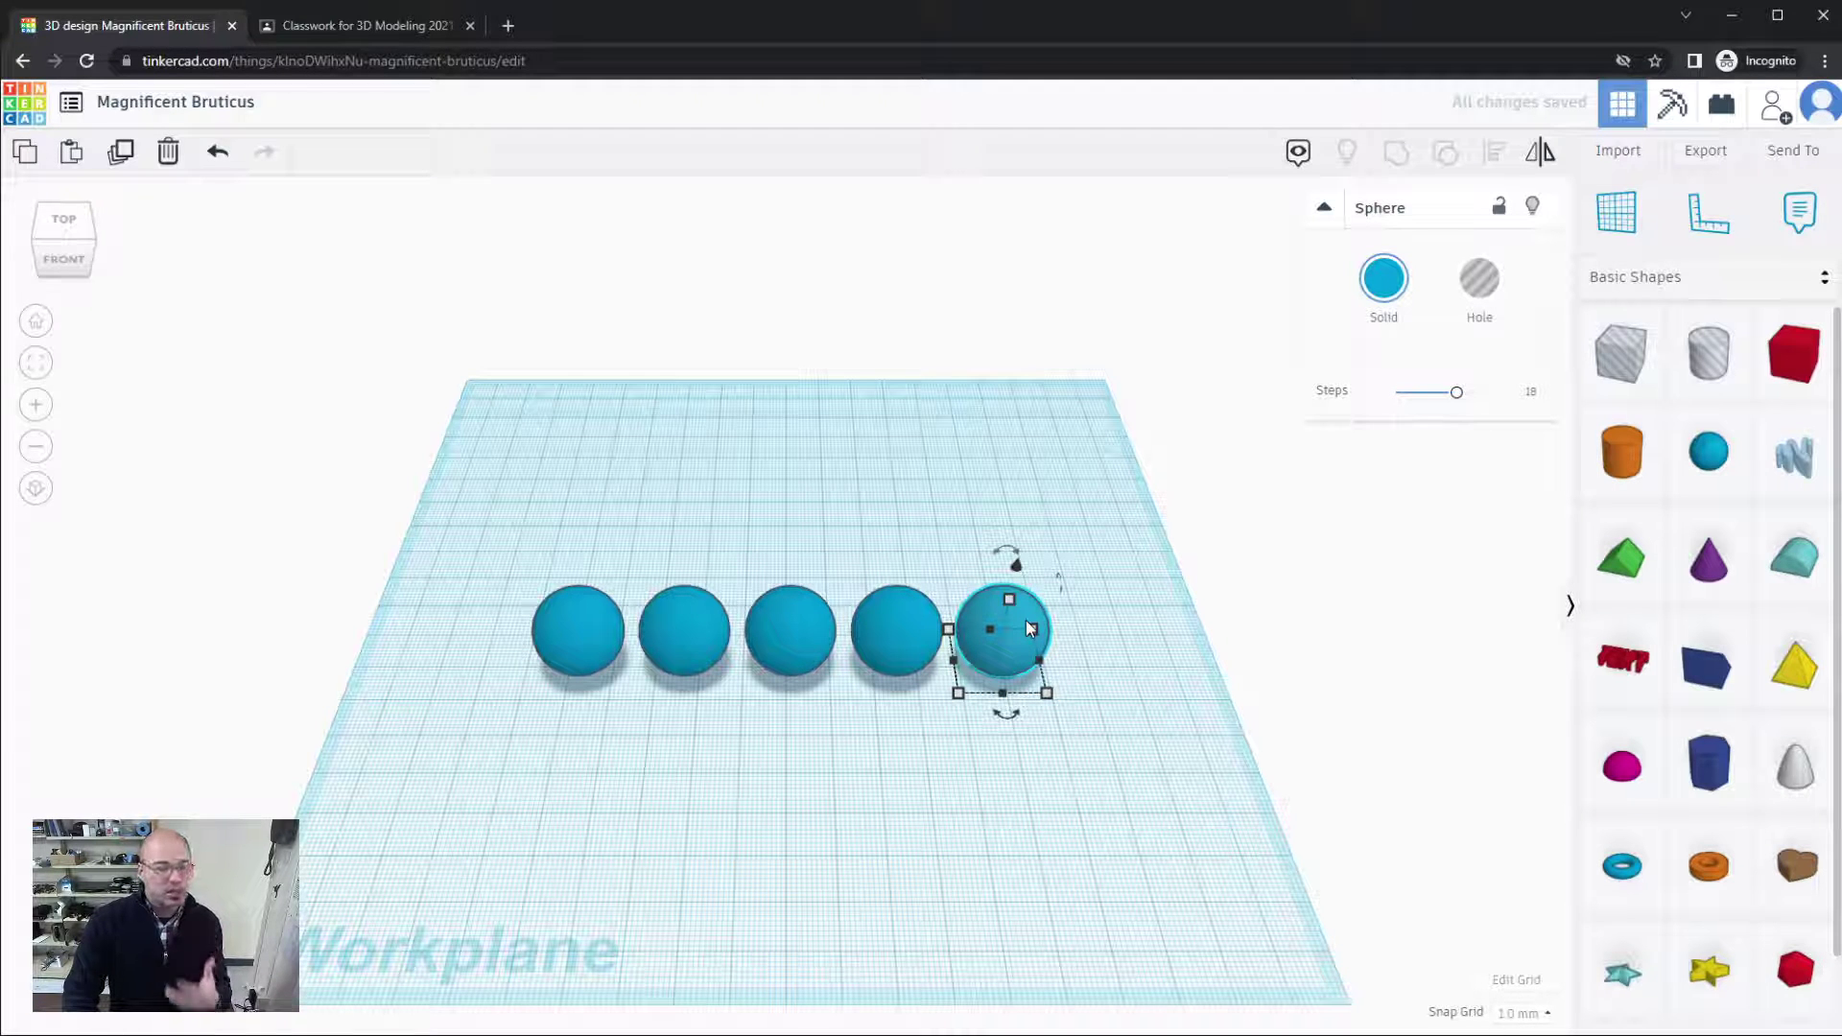
pyautogui.hotkey('ctrl', 'd')
pyautogui.press('Up')
pyautogui.press('Up')
pyautogui.press('Up')
pyautogui.press('Up')
pyautogui.press('Up')
pyautogui.press('Up')
pyautogui.press('Up')
pyautogui.press('Up')
pyautogui.press('Up')
pyautogui.press('Up')
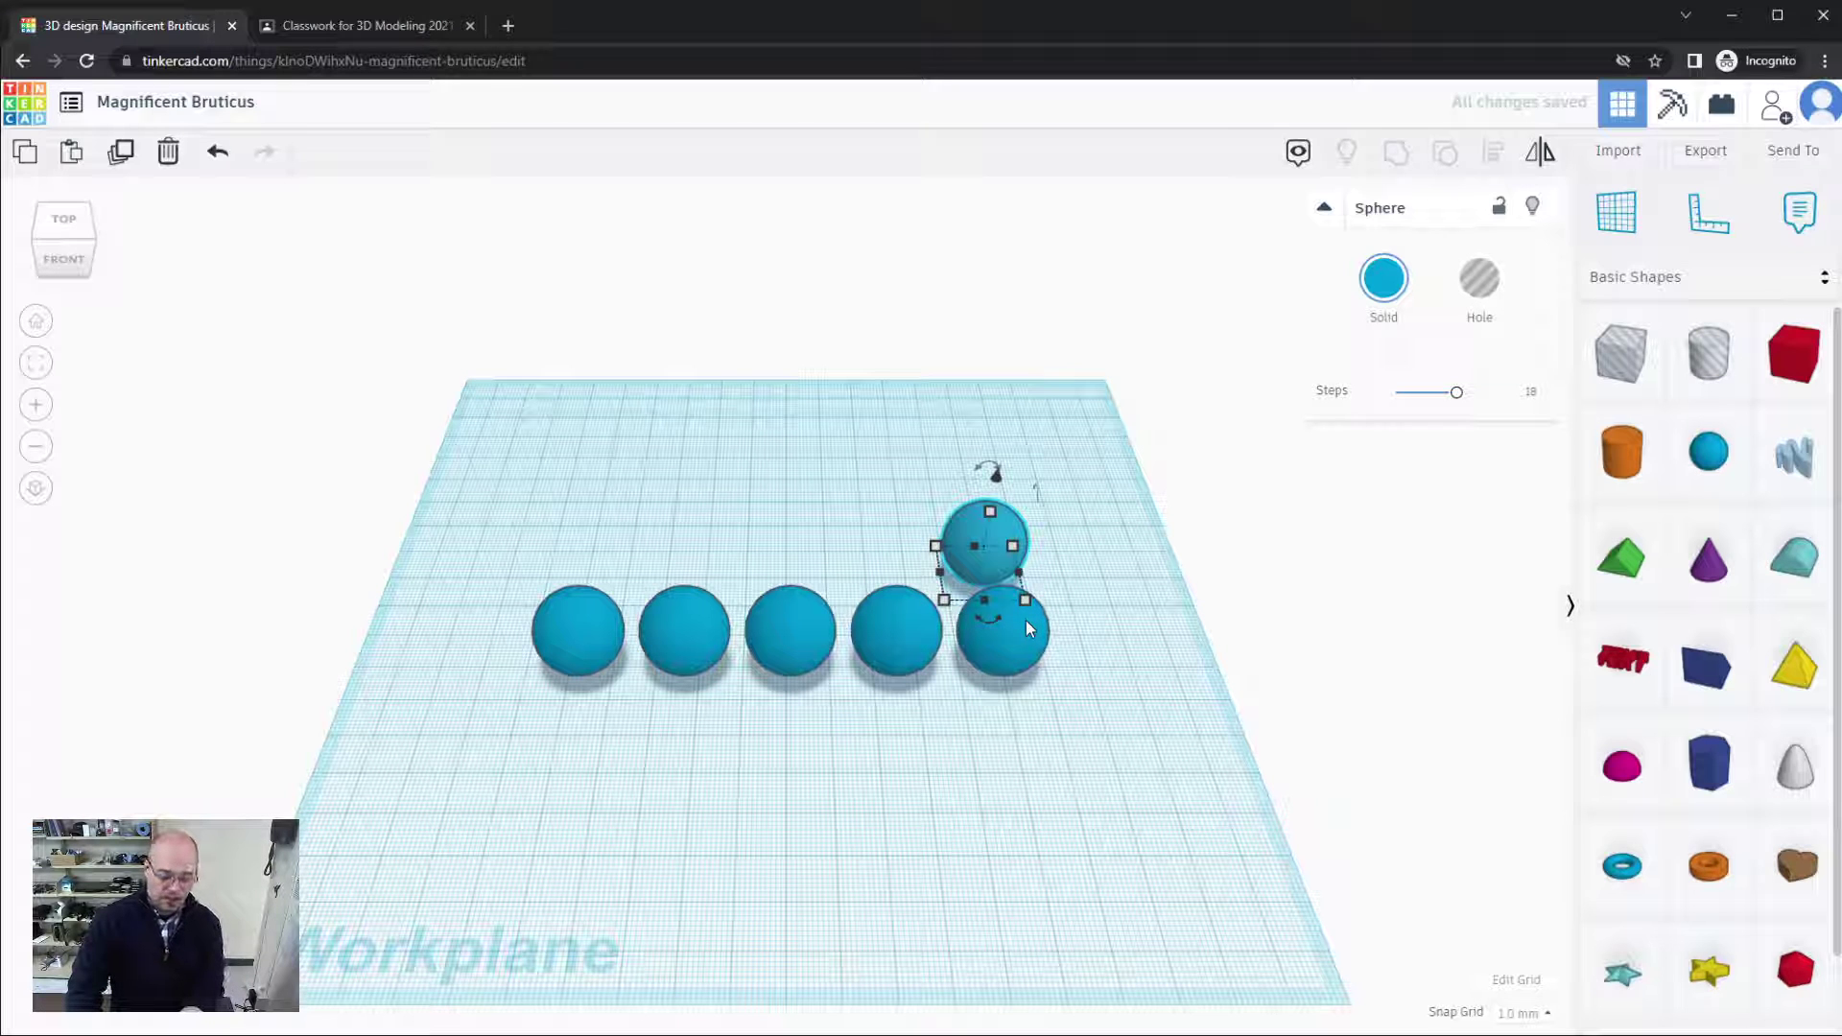
pyautogui.hotkey('ctrl', 'd')
pyautogui.hotkey('ctrl', 'd')
pyautogui.hotkey('ctrl', 'd')
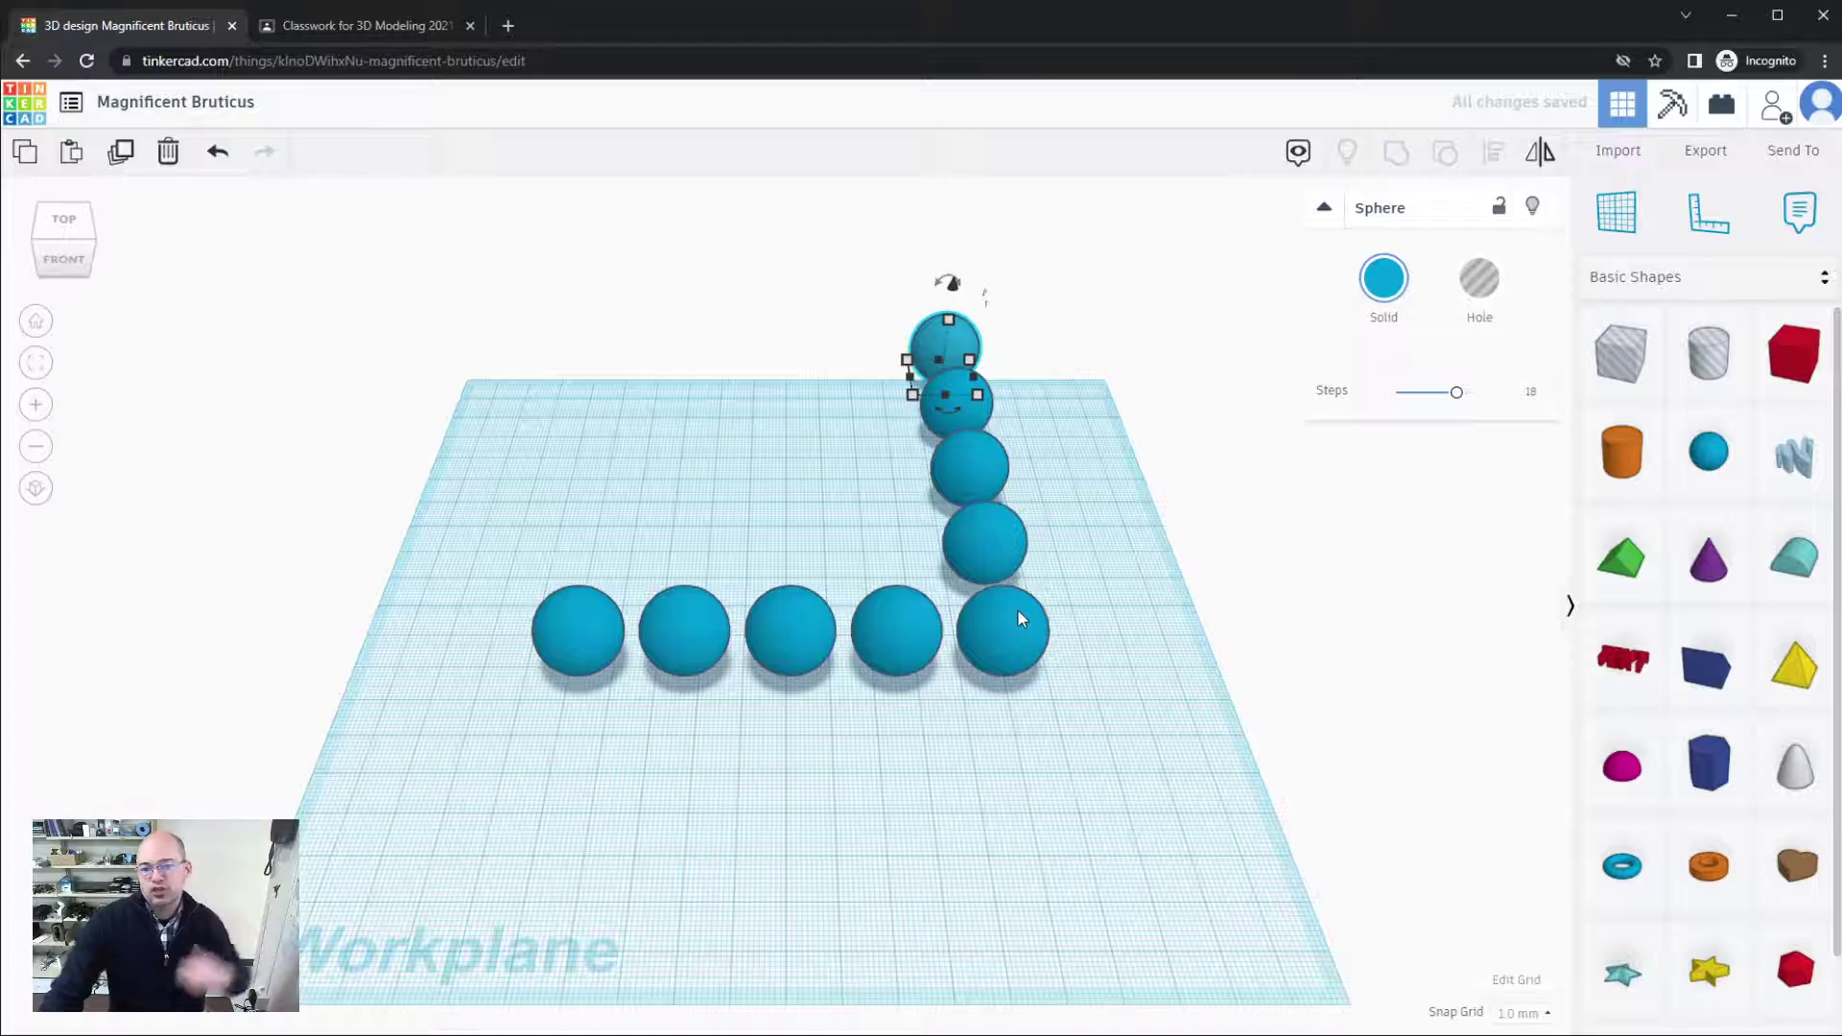
# Step: Box-select all nine spheres and delete them
pyautogui.moveTo(1118, 847); pyautogui.dragTo(1108, 792, button='right')
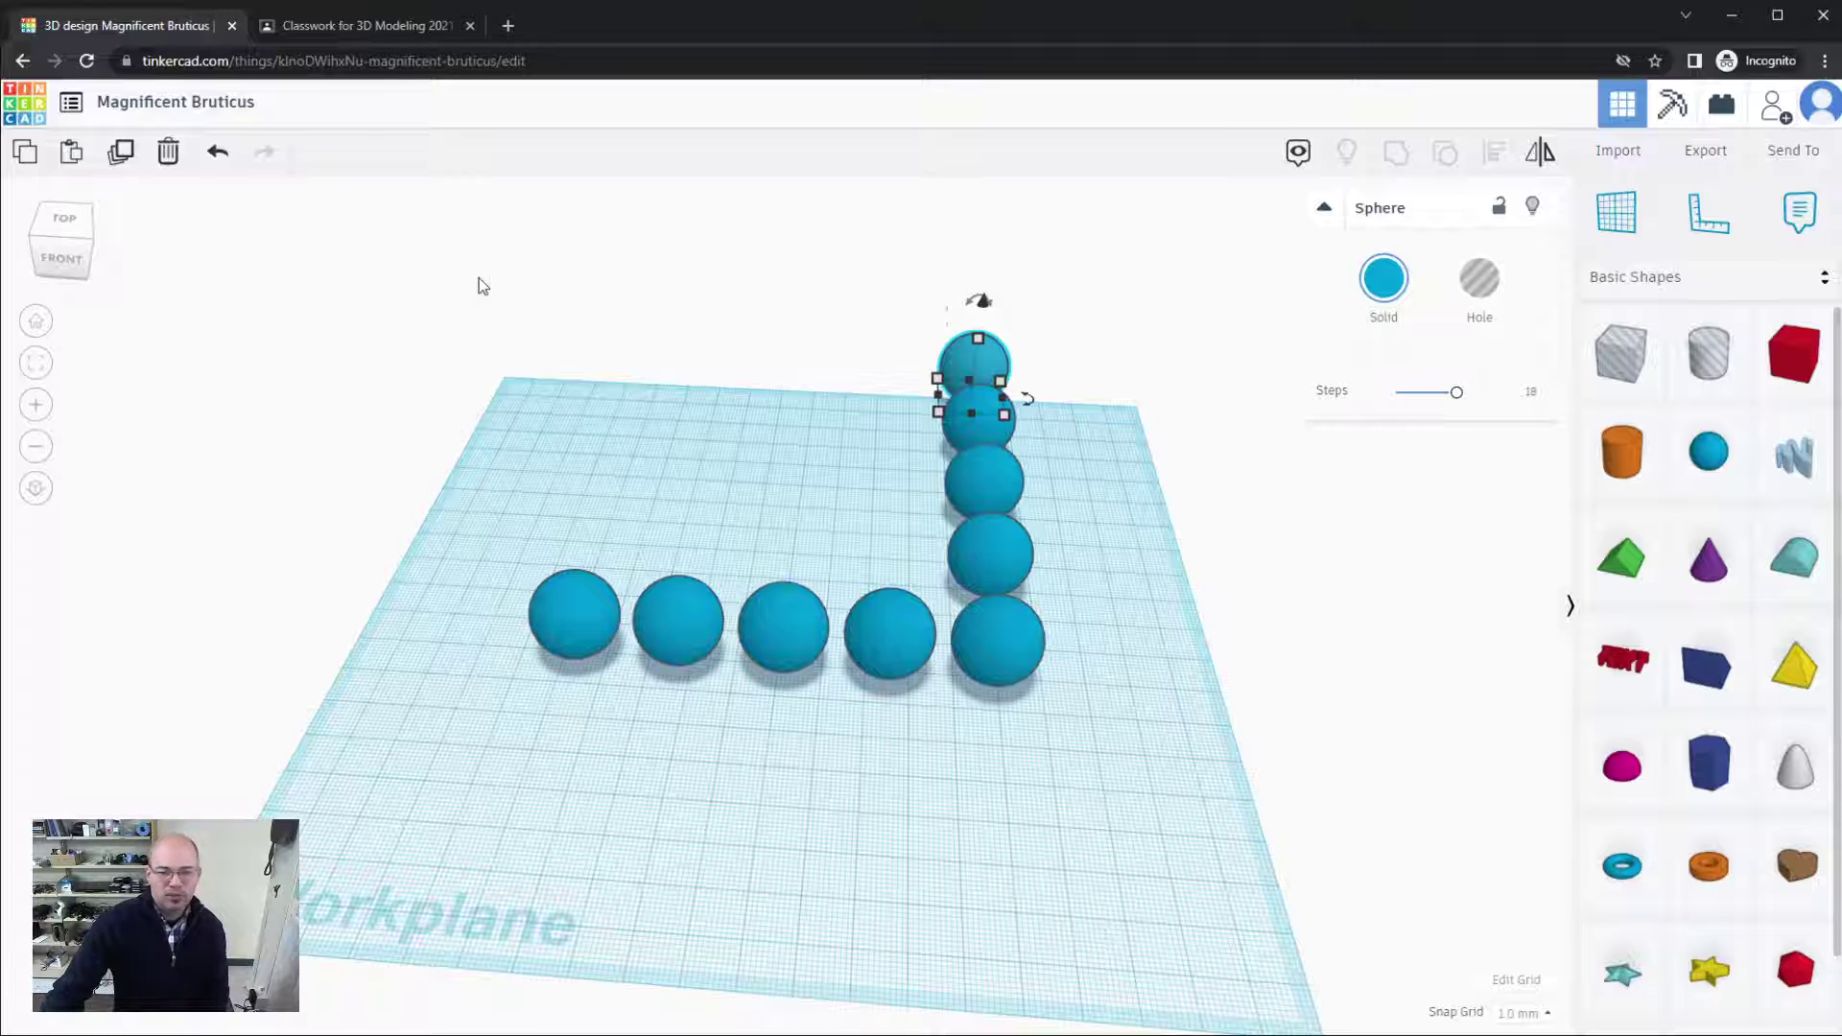
pyautogui.moveTo(482, 285); pyautogui.dragTo(1129, 788)
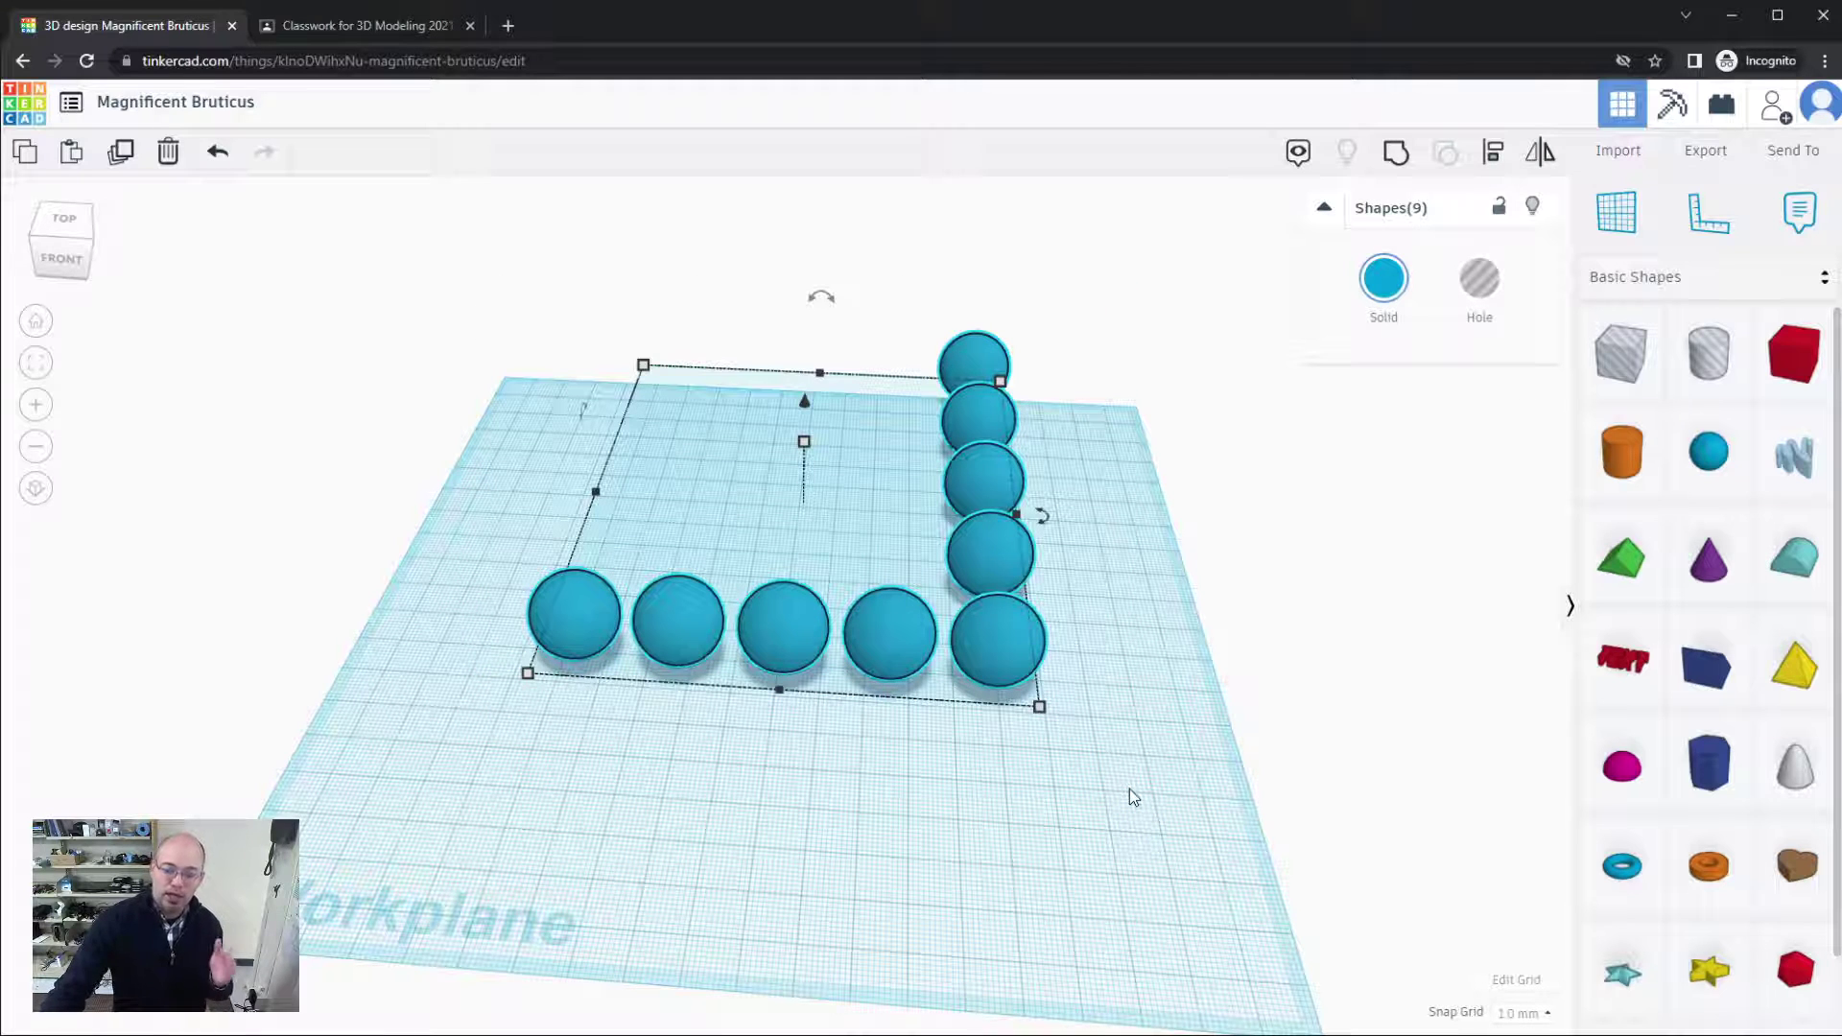
pyautogui.press('Delete')
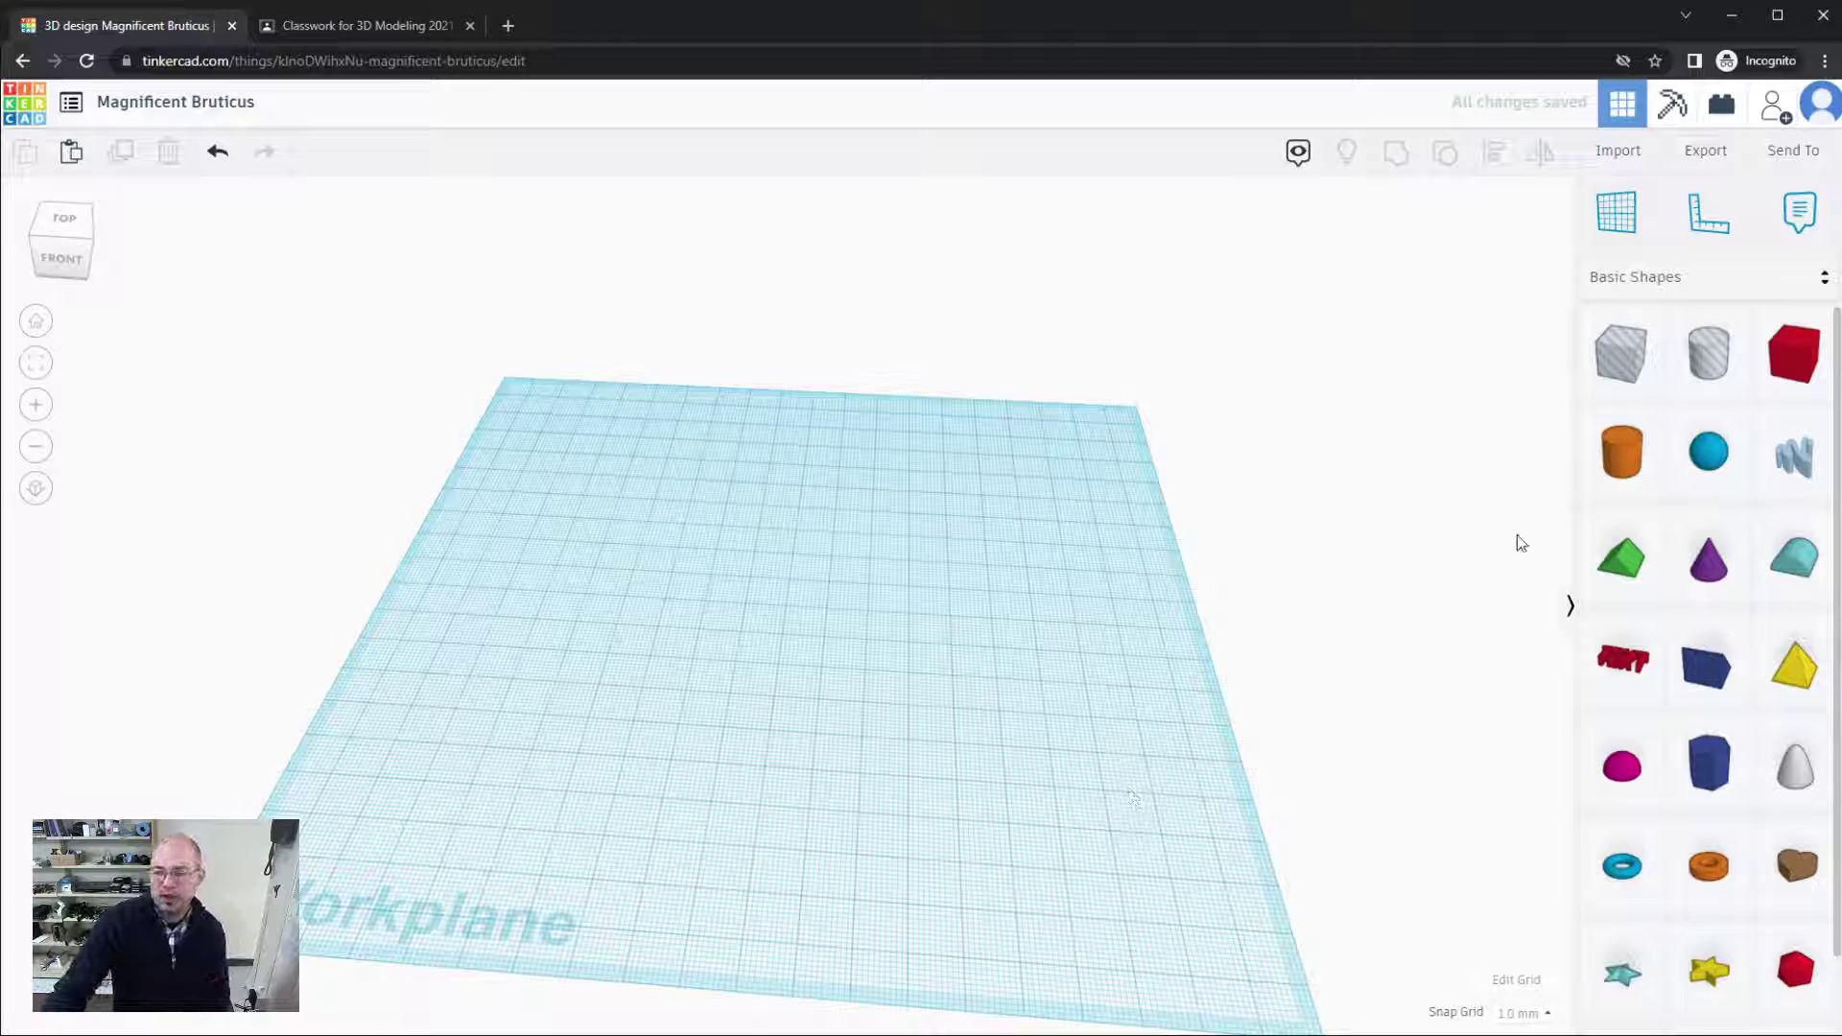
# Step: Add a red box, flatten it to 4.00 high, and move the bar toward the back left
pyautogui.moveTo(1782, 369); pyautogui.dragTo(959, 622)
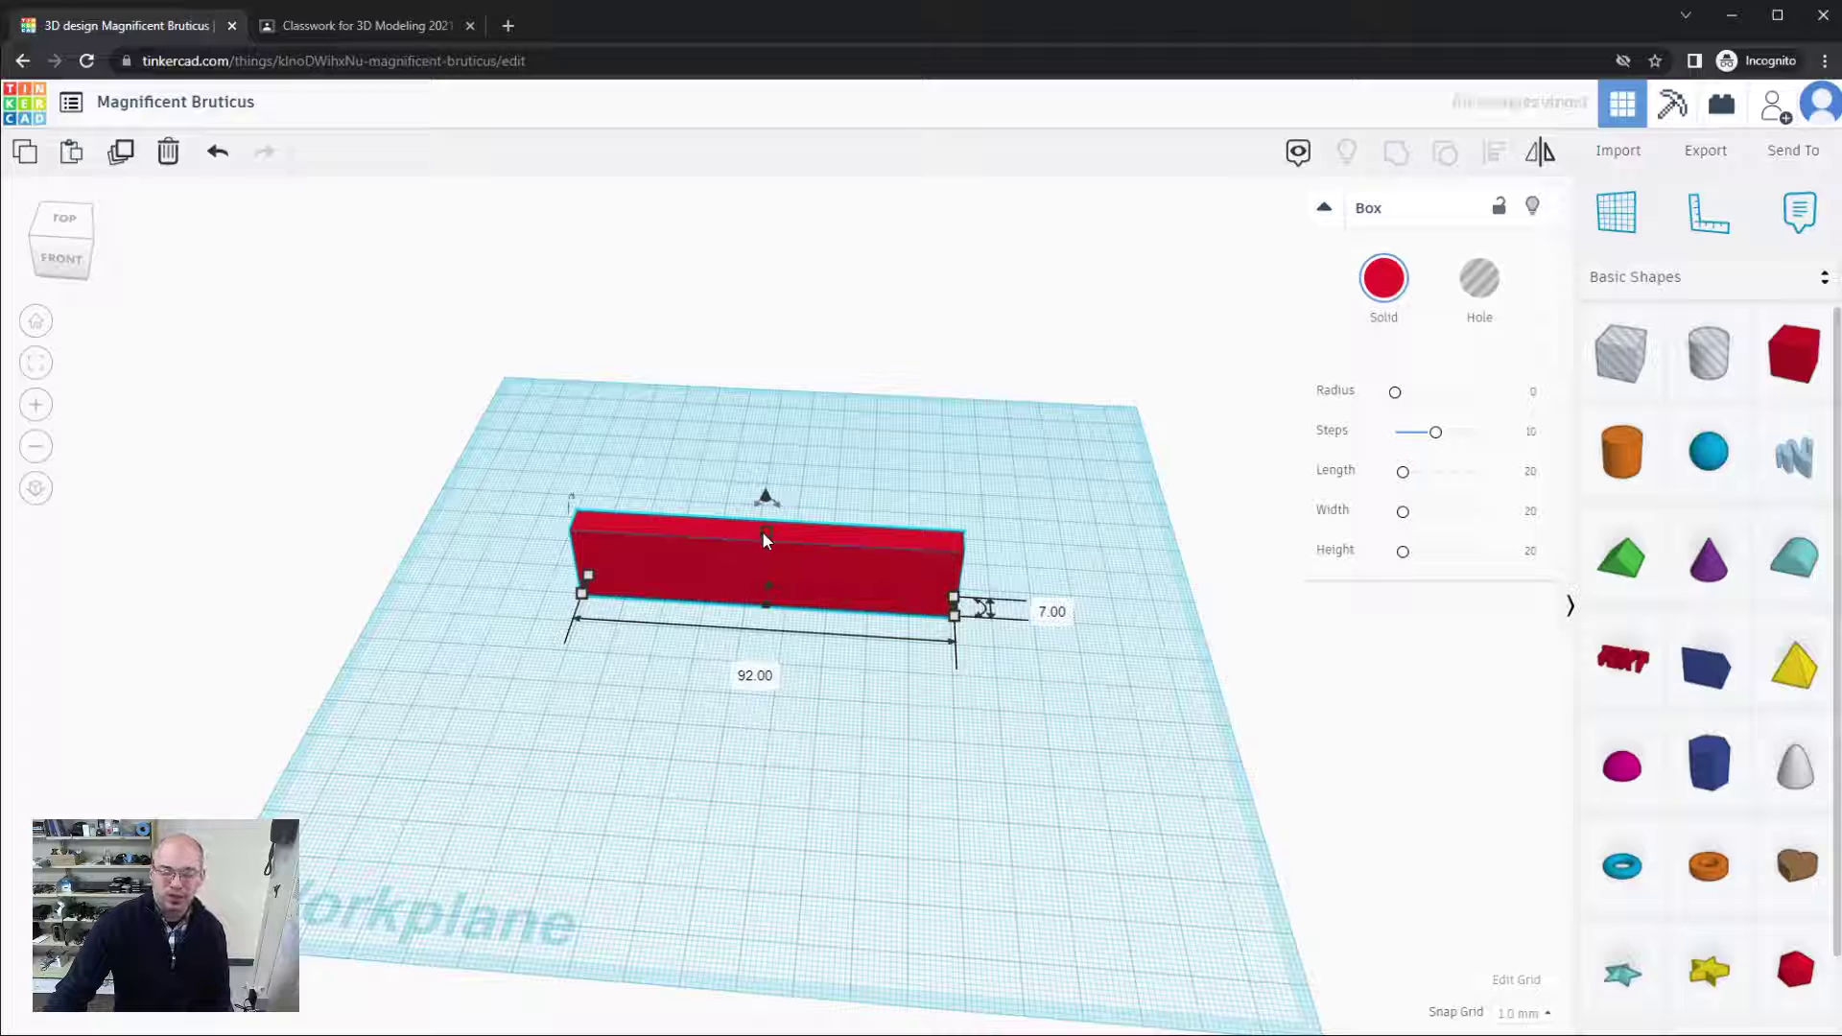
pyautogui.moveTo(764, 539); pyautogui.dragTo(763, 581)
pyautogui.click(753, 691)
pyautogui.moveTo(753, 690); pyautogui.dragTo(800, 645, button='right')
pyautogui.moveTo(783, 602); pyautogui.dragTo(710, 413)
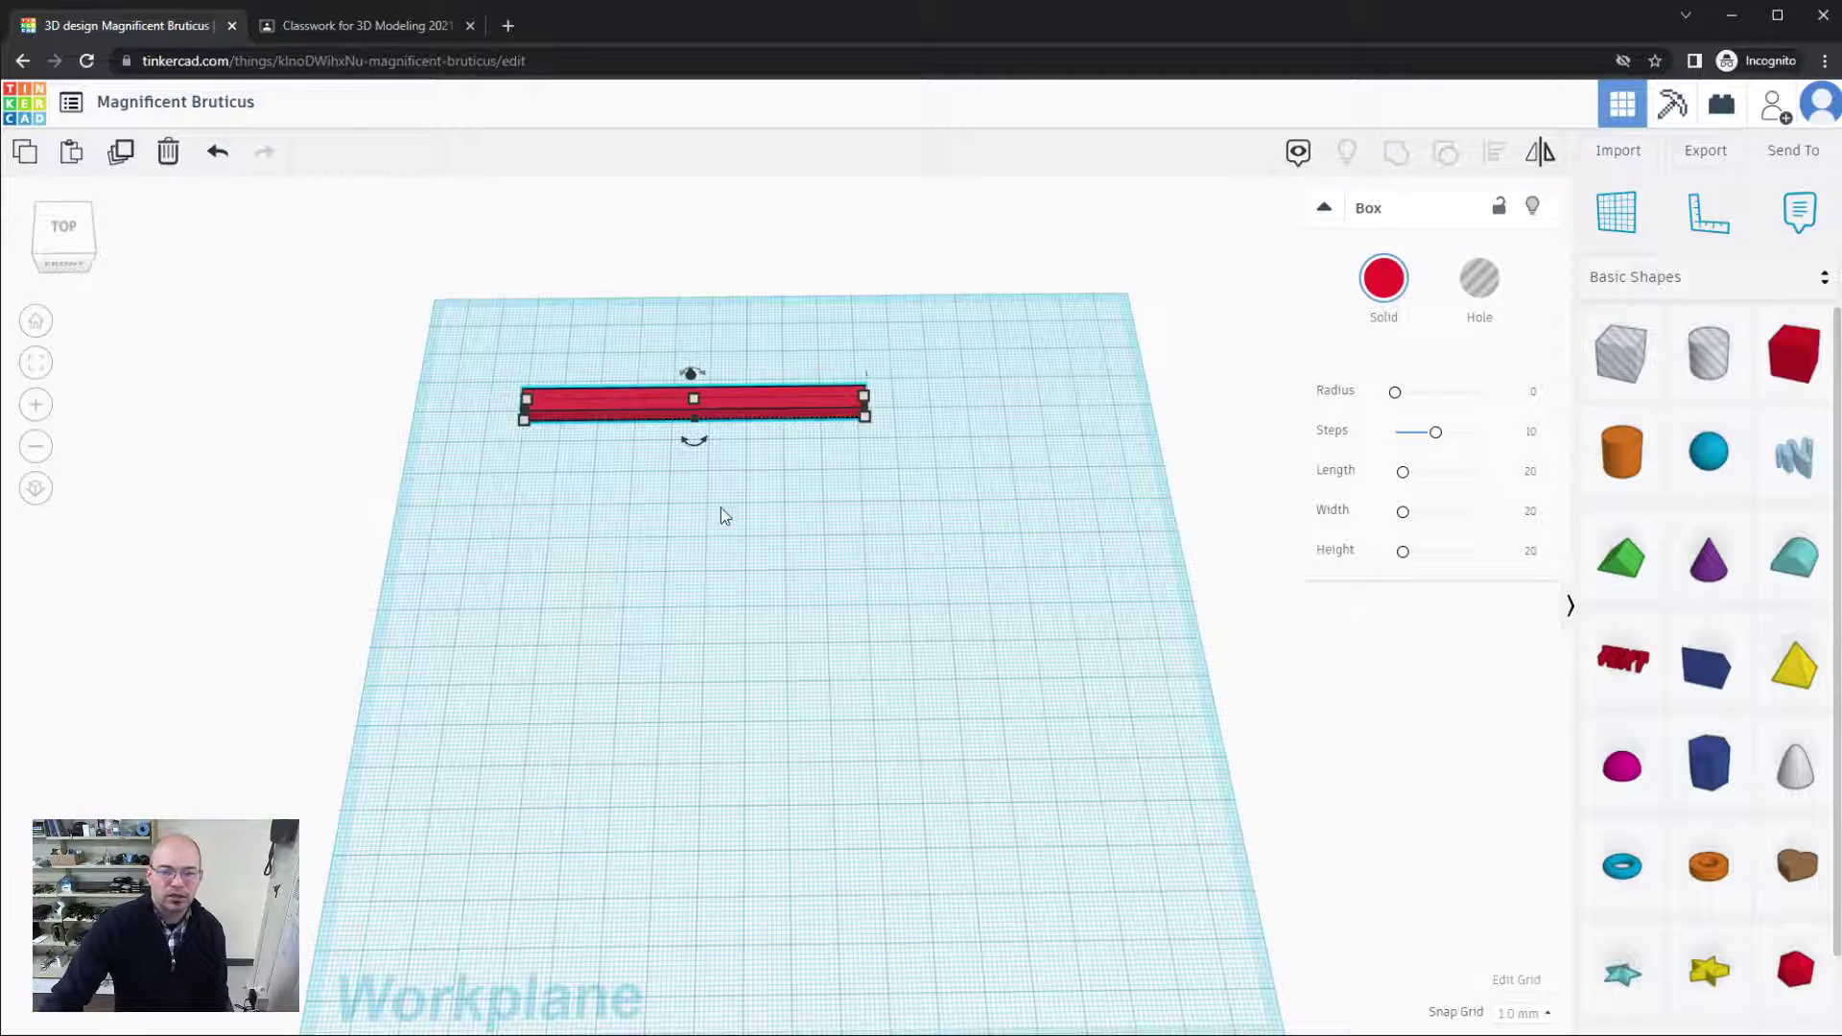
pyautogui.click(722, 508)
pyautogui.click(738, 402)
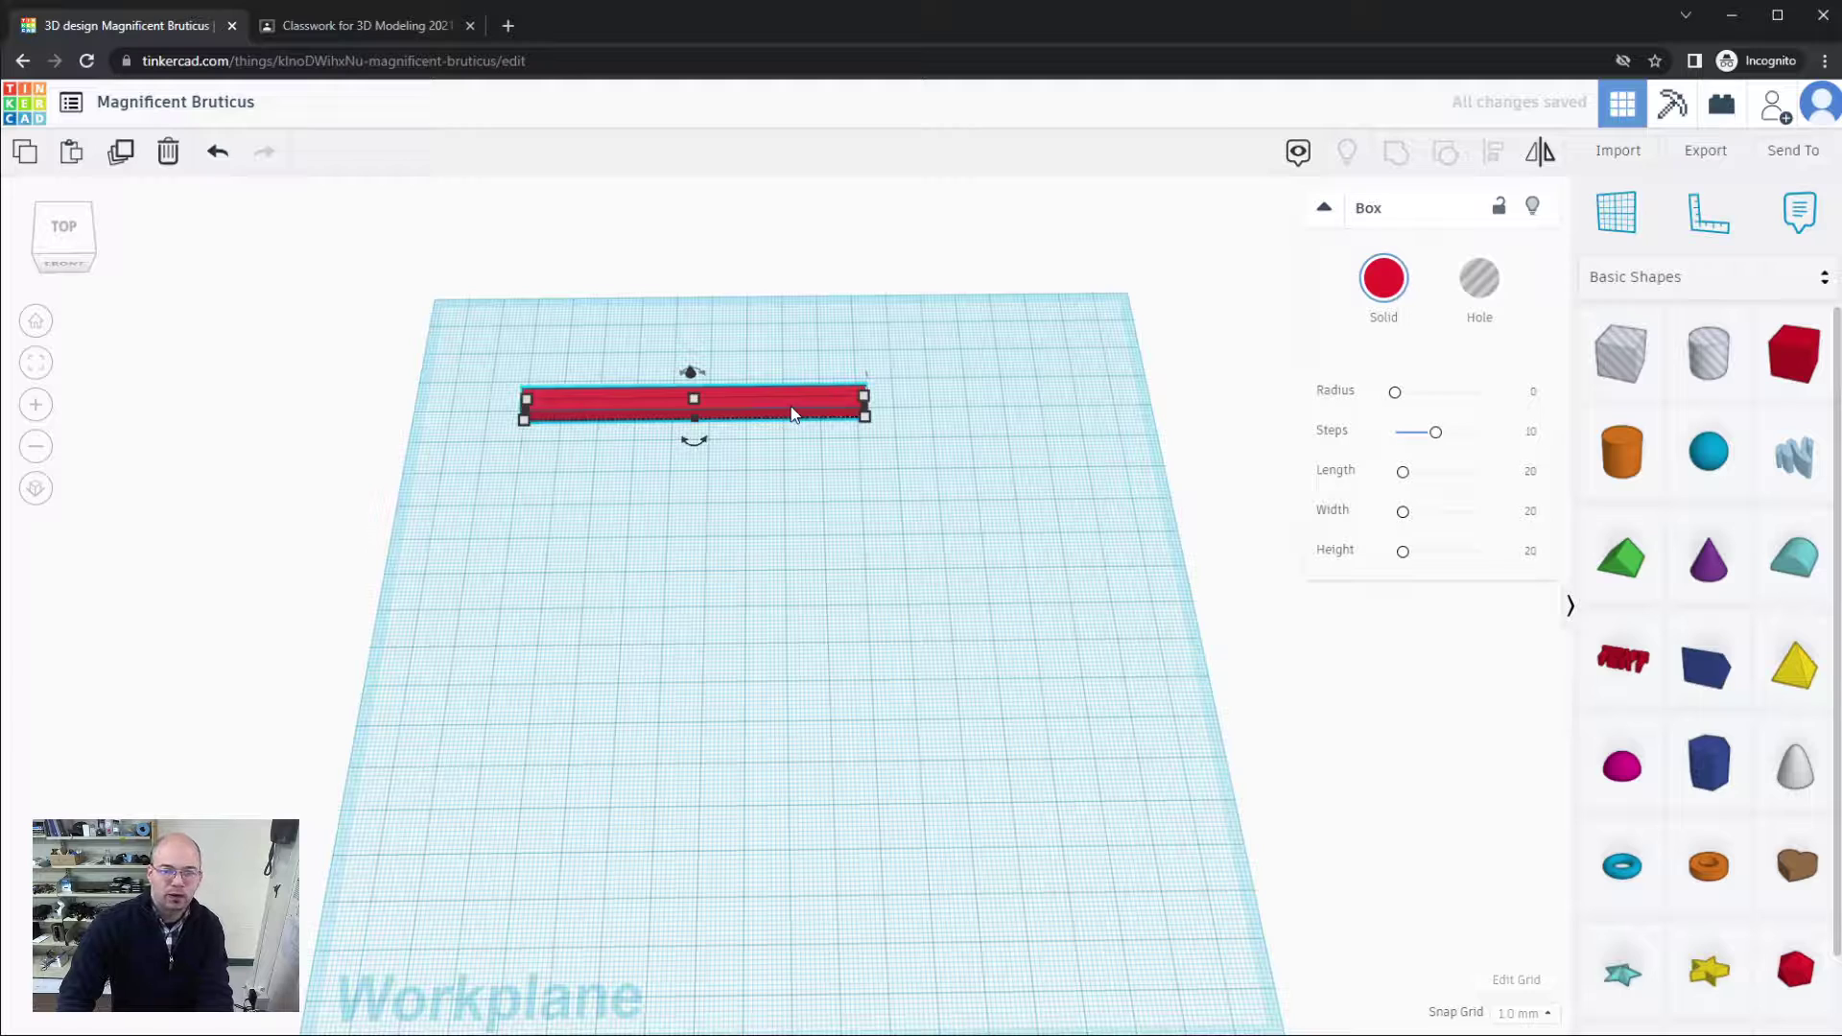
pyautogui.moveTo(696, 443)
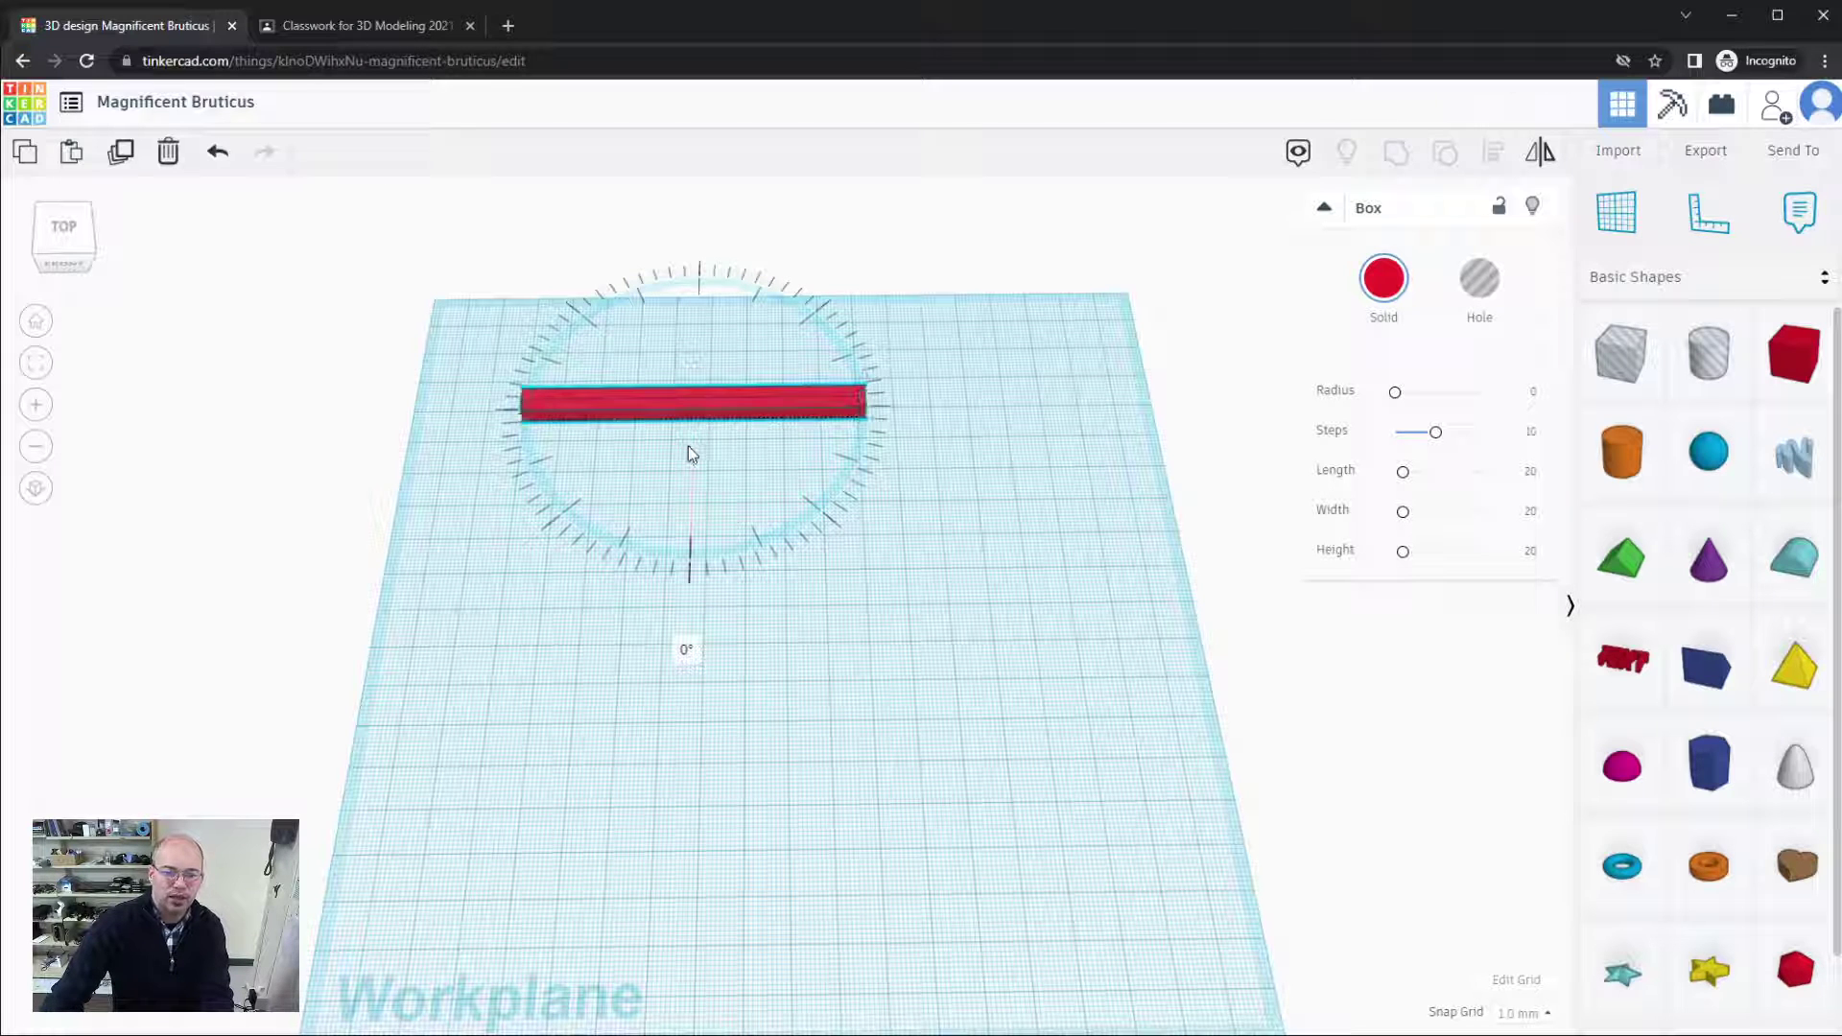
pyautogui.moveTo(690, 448); pyautogui.dragTo(652, 462)
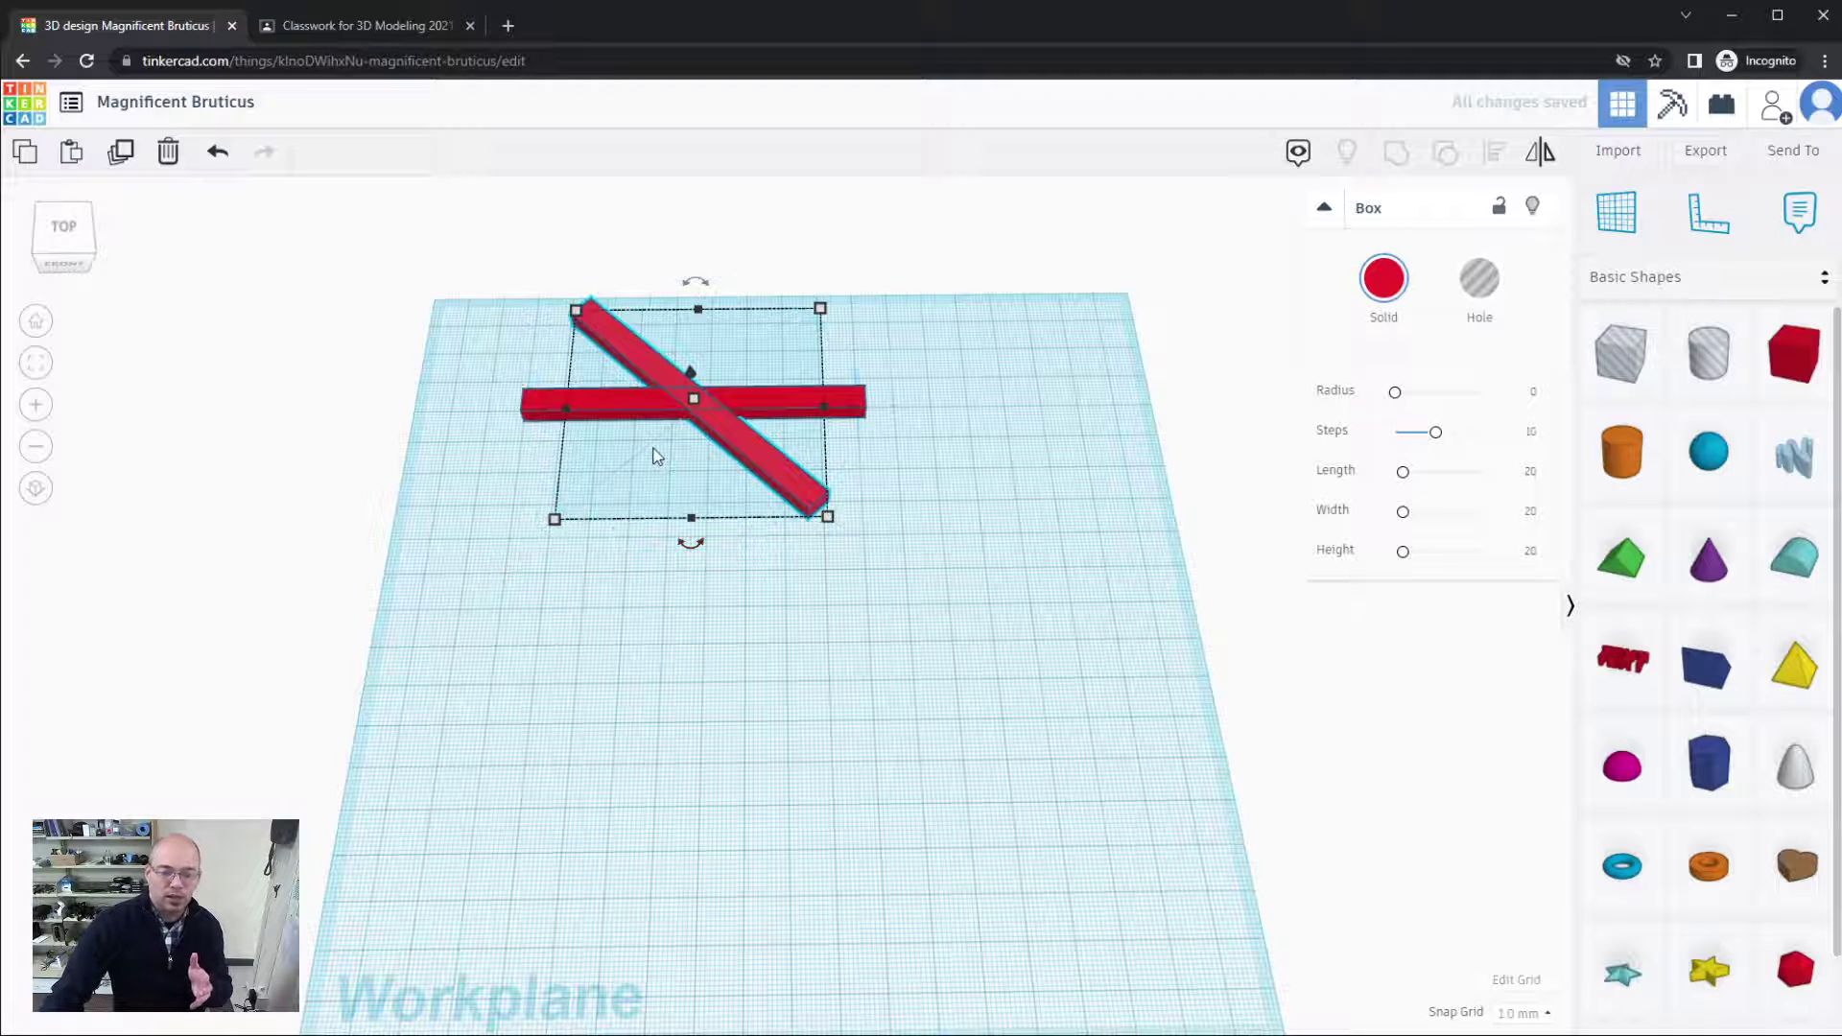
pyautogui.click(117, 153)
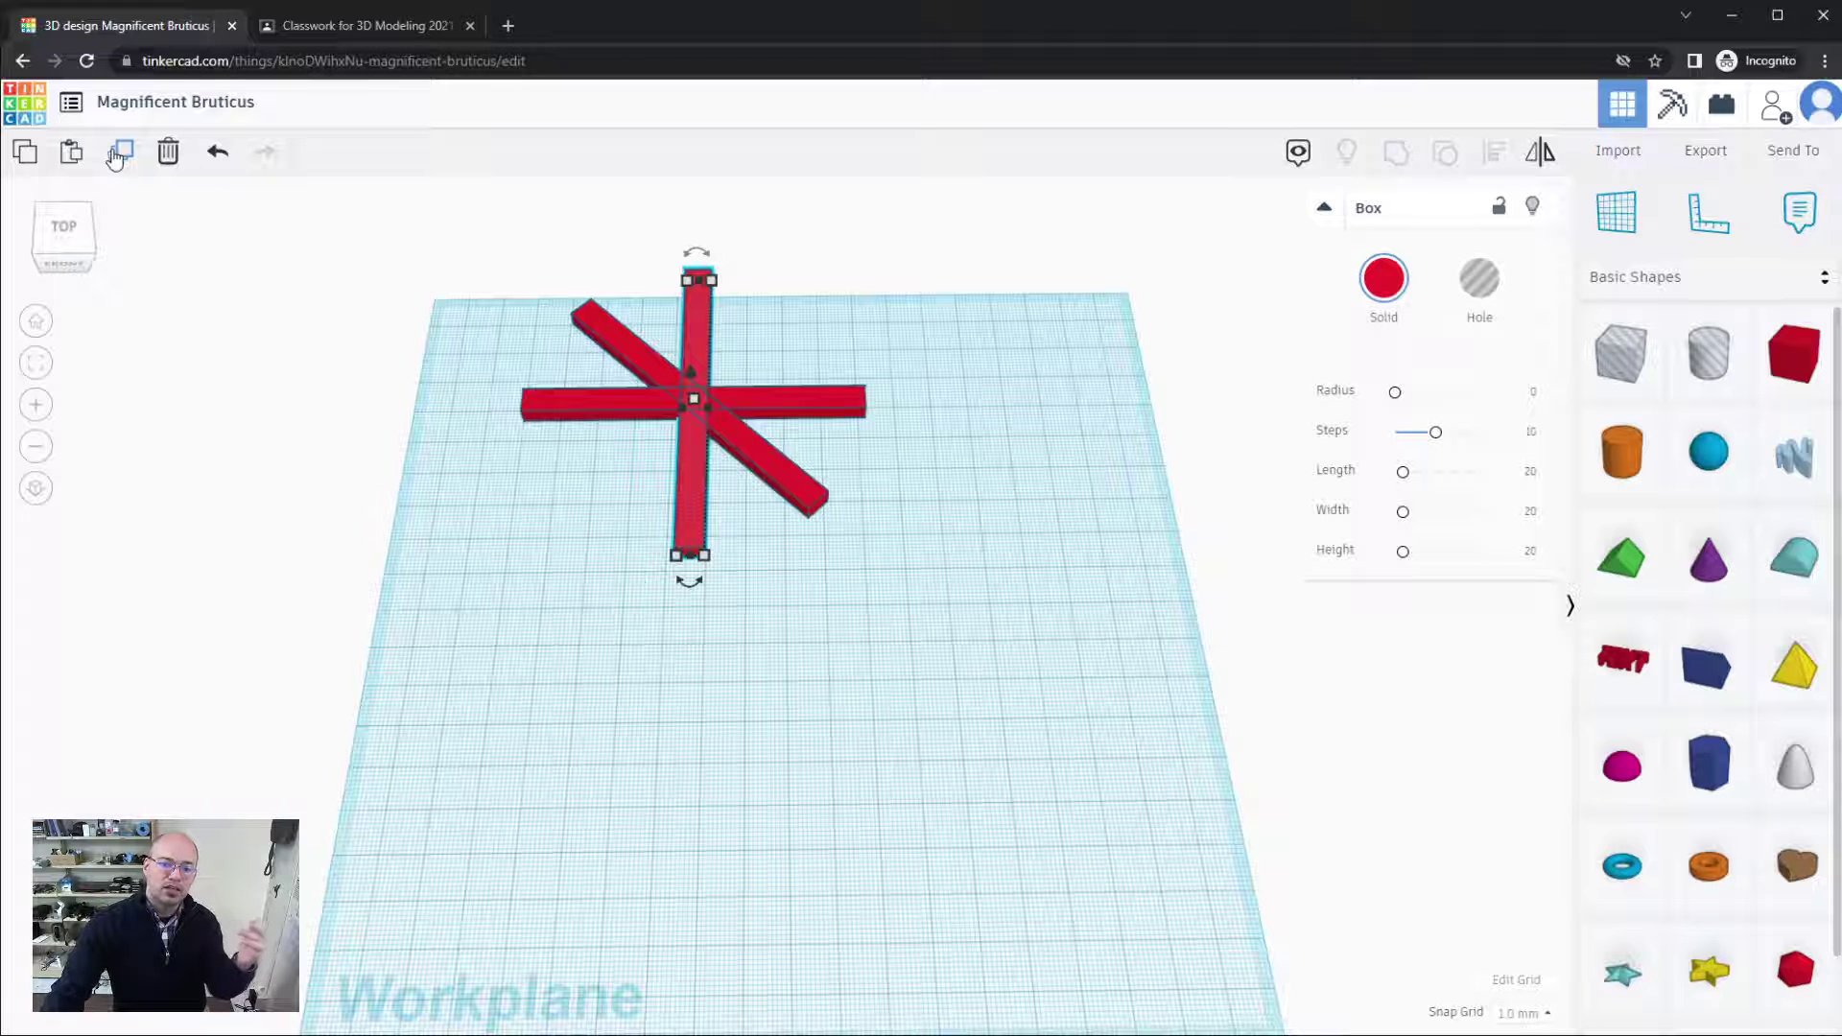
pyautogui.click(114, 157)
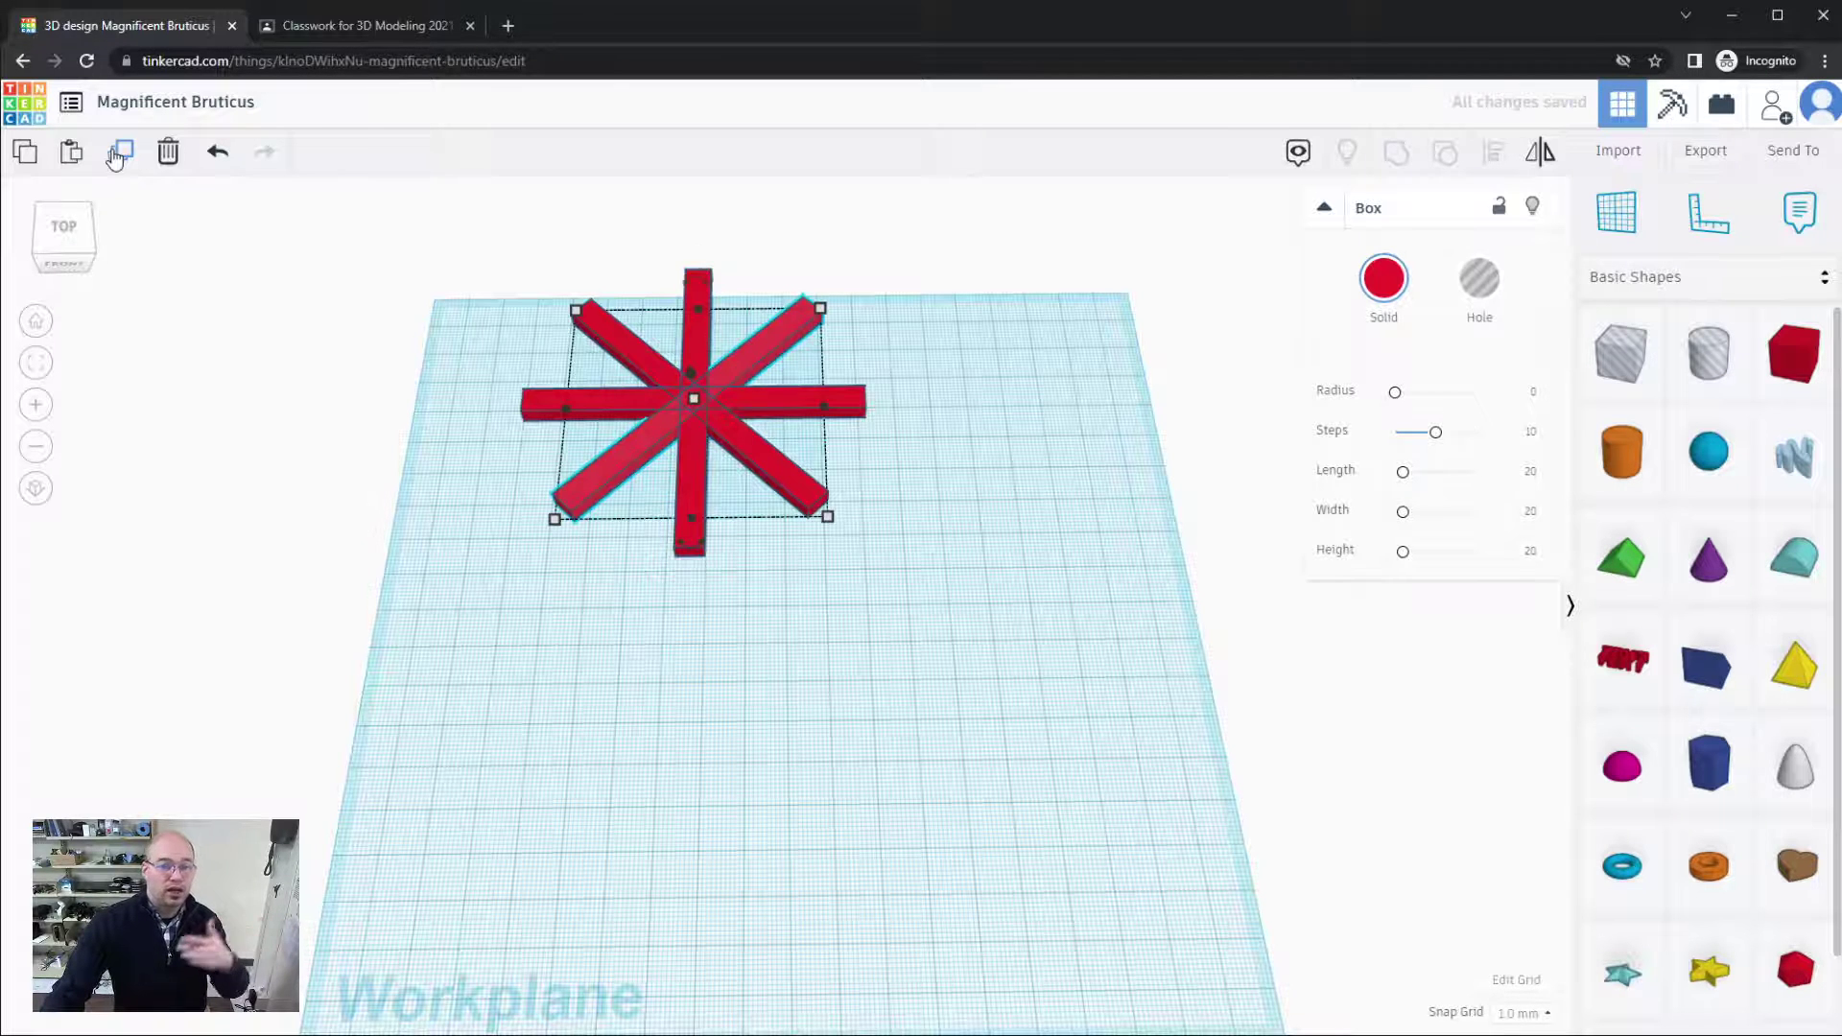
pyautogui.click(709, 644)
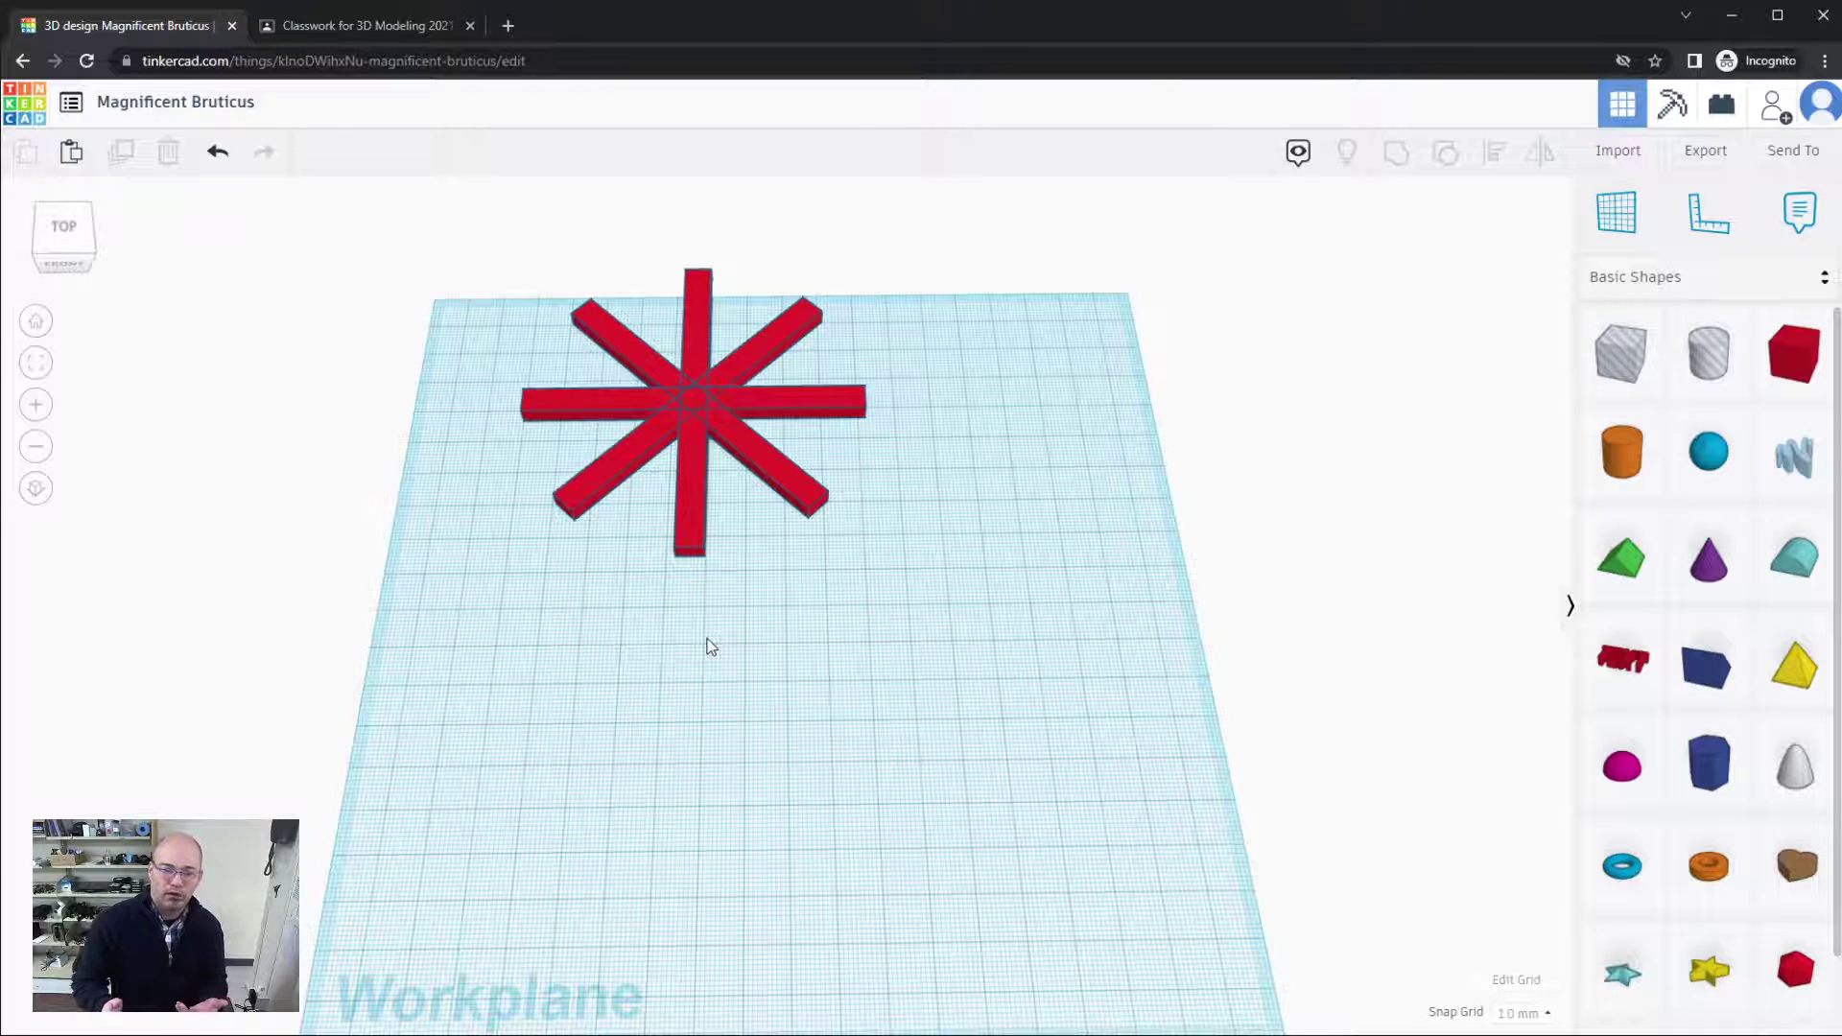
pyautogui.hotkey('ctrl', 'z')
pyautogui.hotkey('ctrl', 'z')
pyautogui.hotkey('ctrl', 'z')
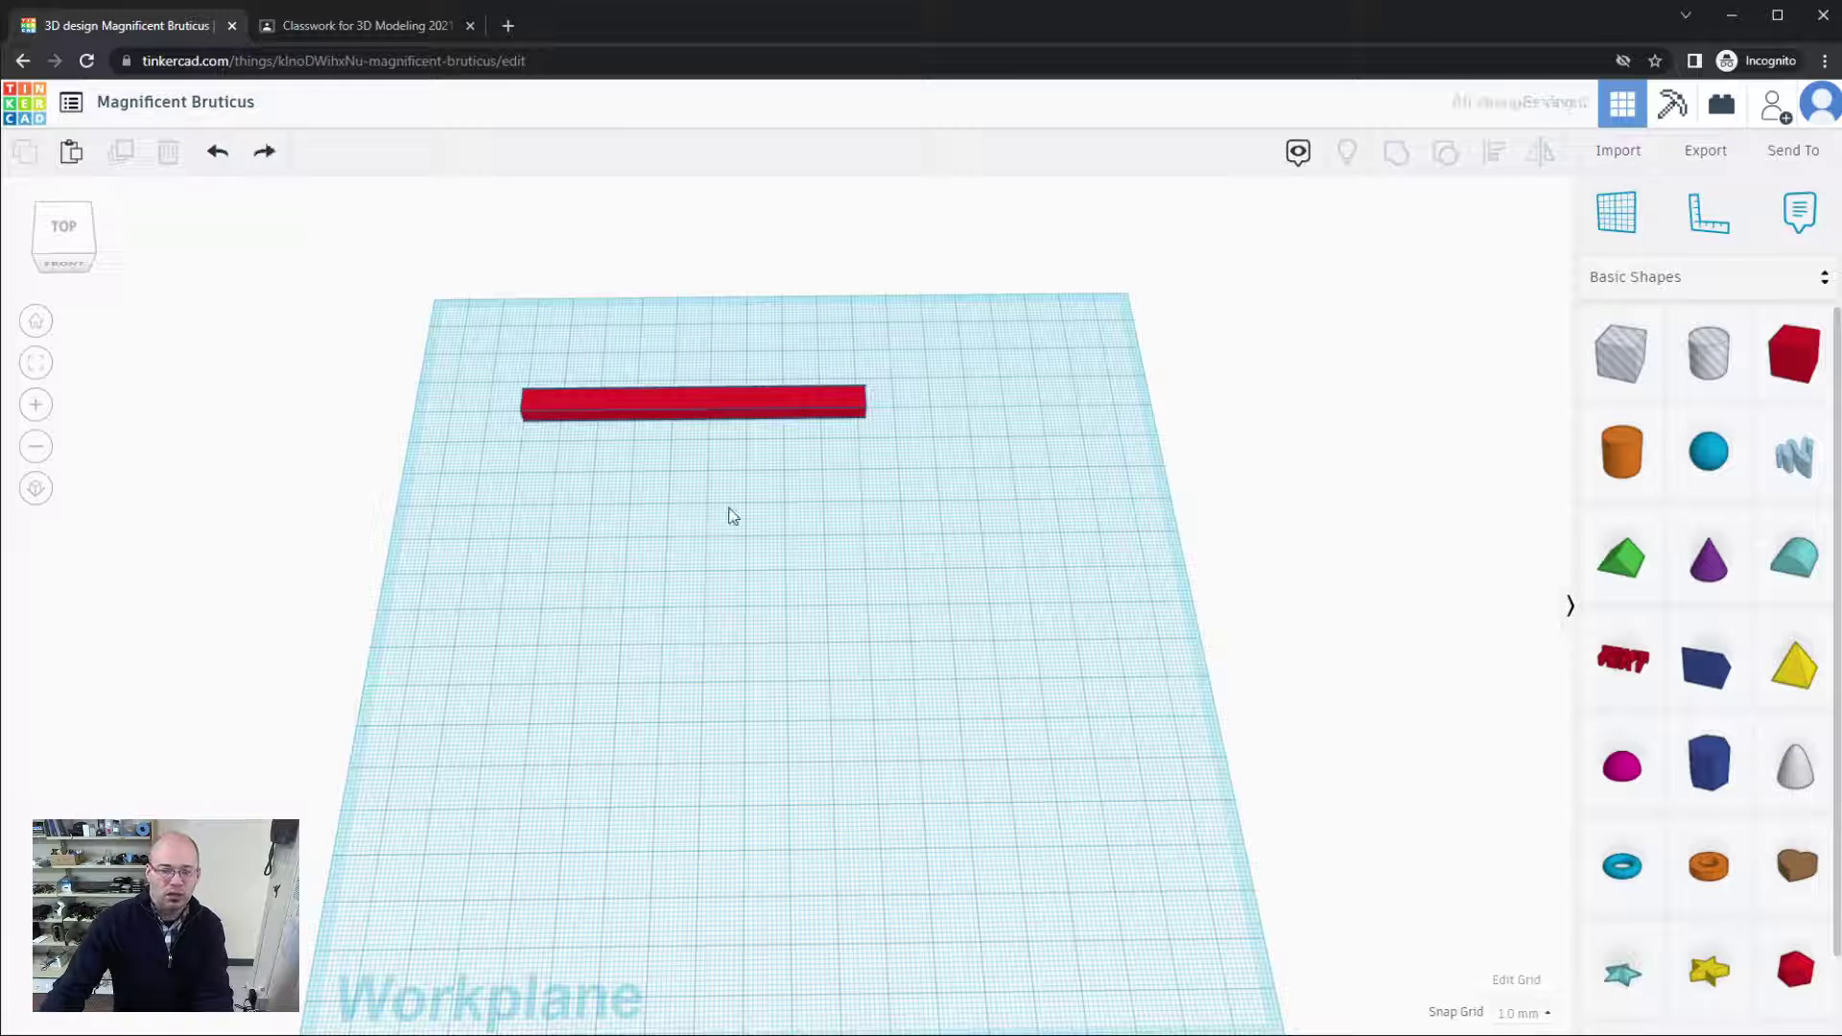
pyautogui.click(735, 403)
pyautogui.moveTo(694, 446)
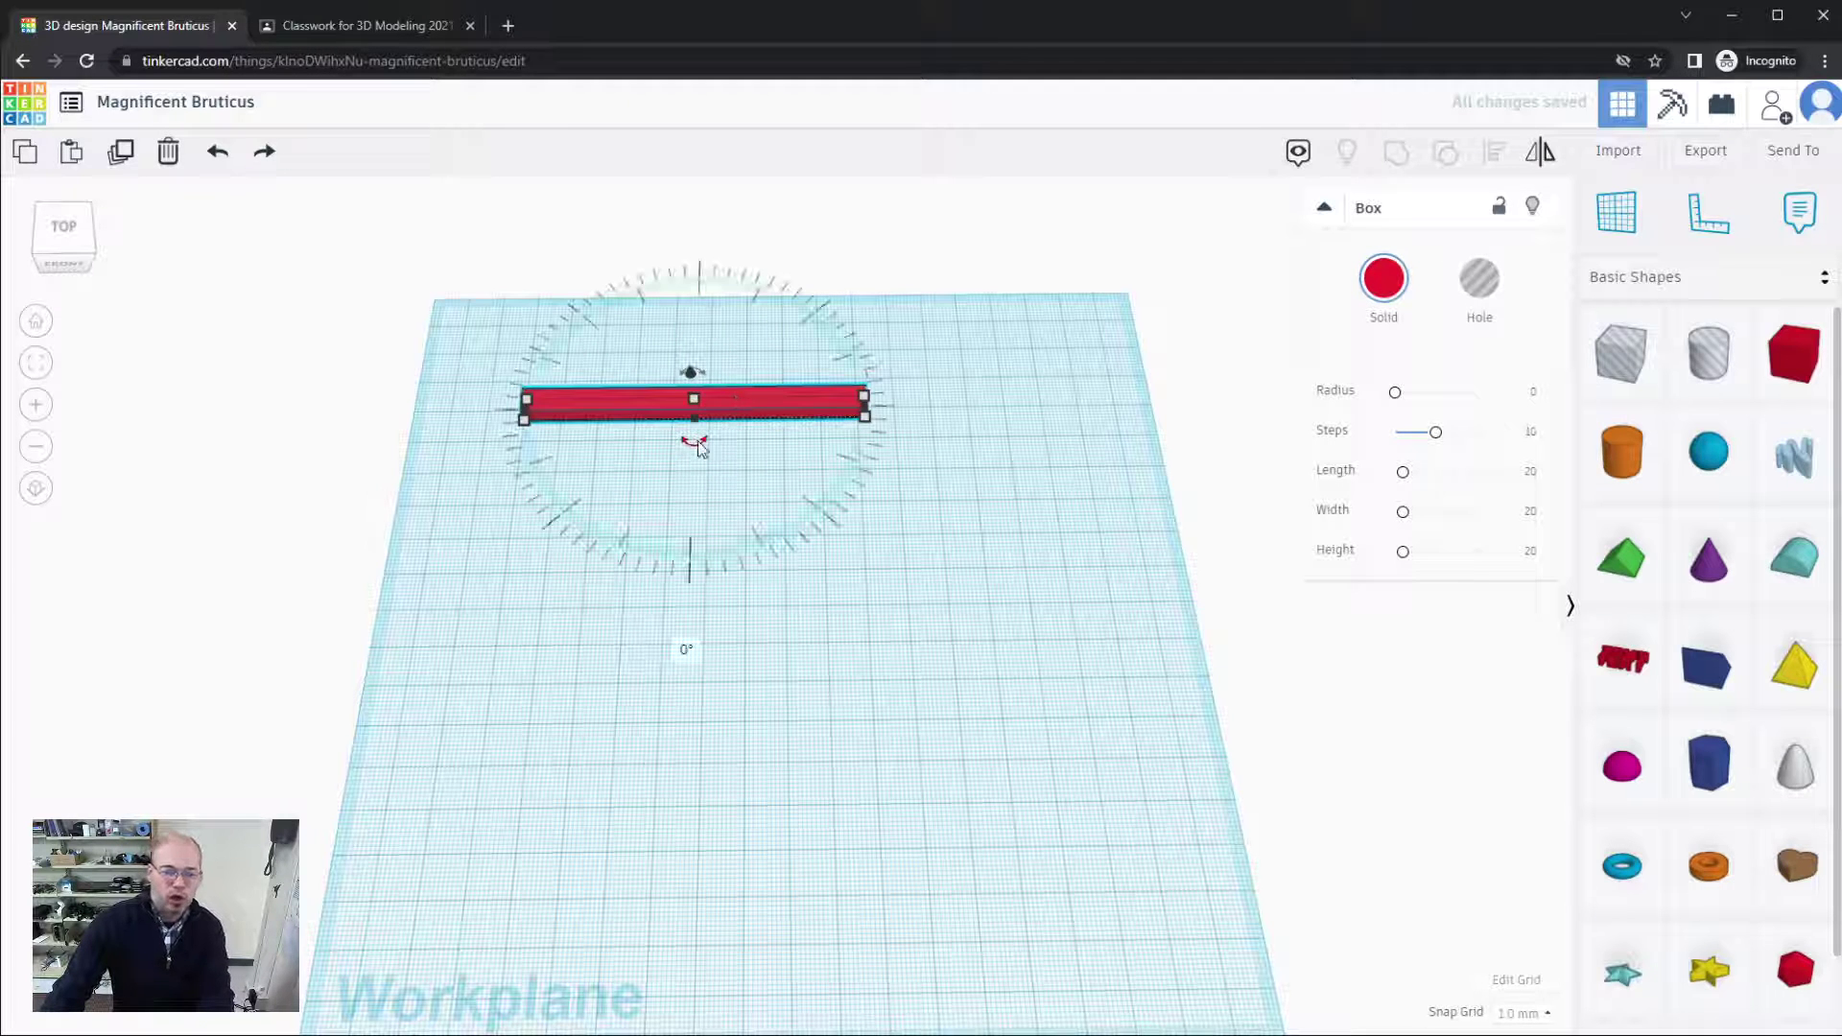
pyautogui.moveTo(694, 446); pyautogui.dragTo(664, 452)
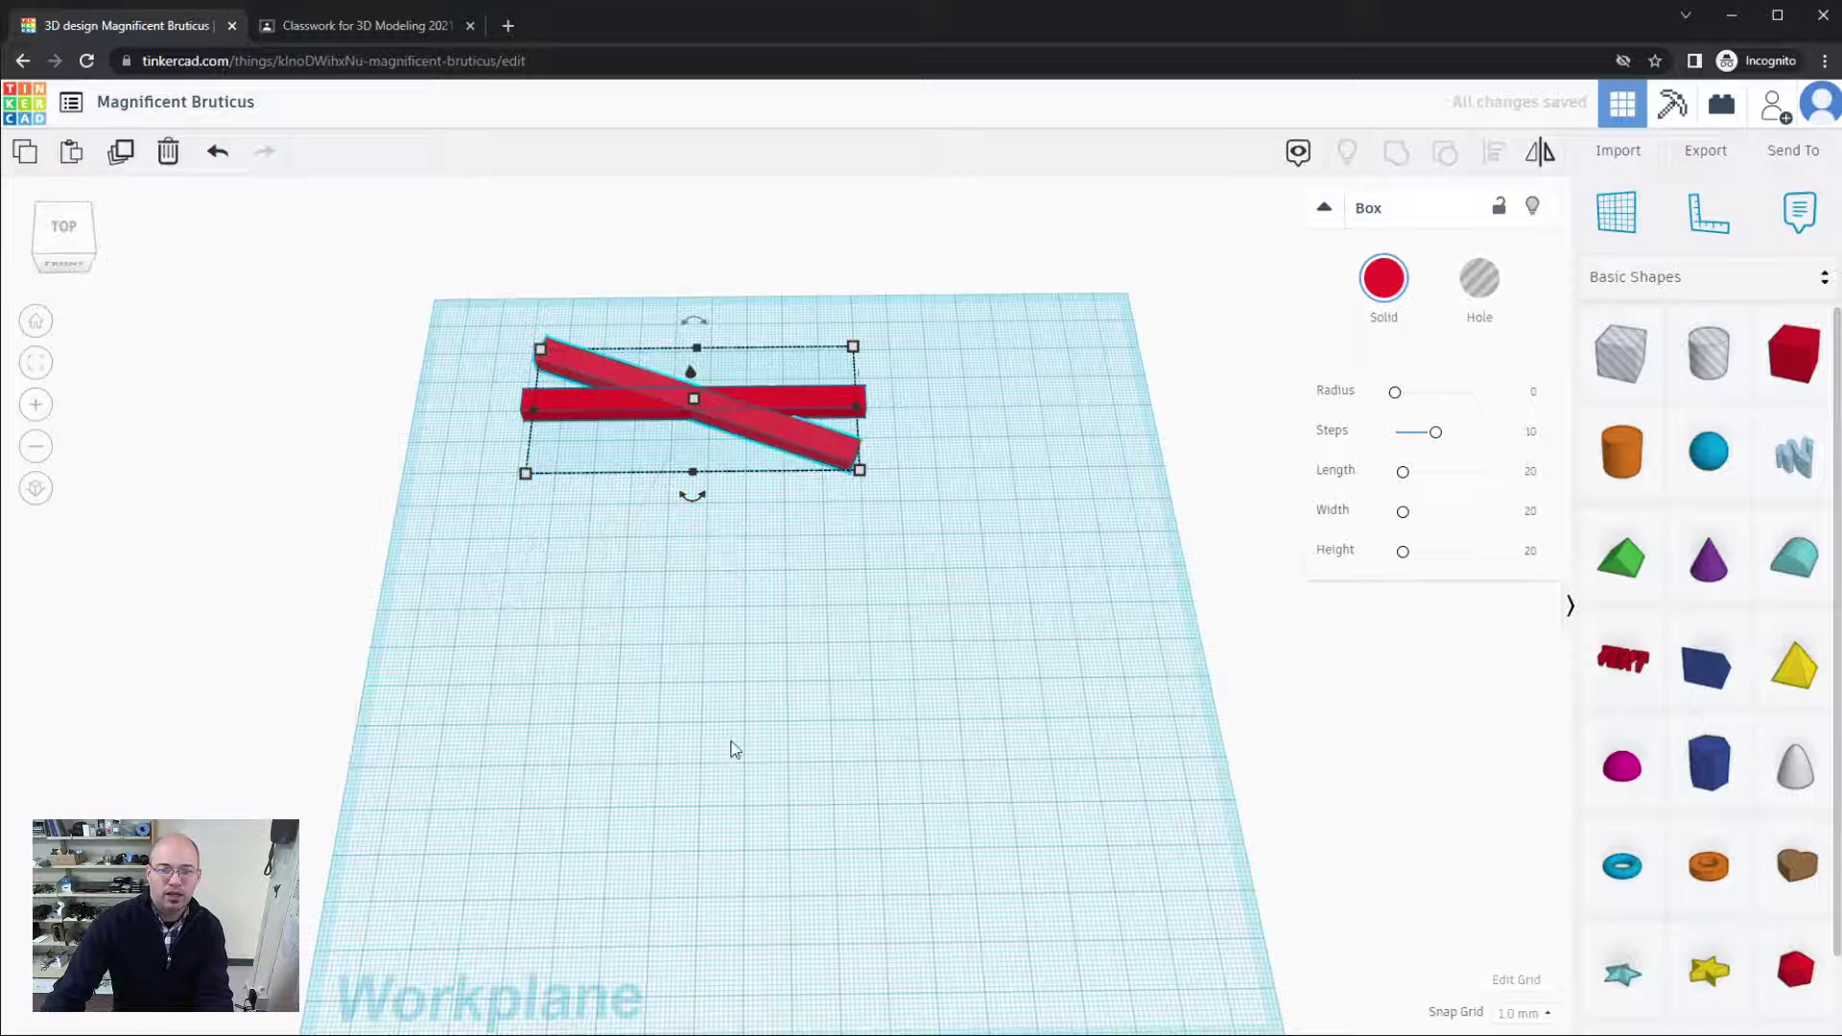
pyautogui.click(684, 614)
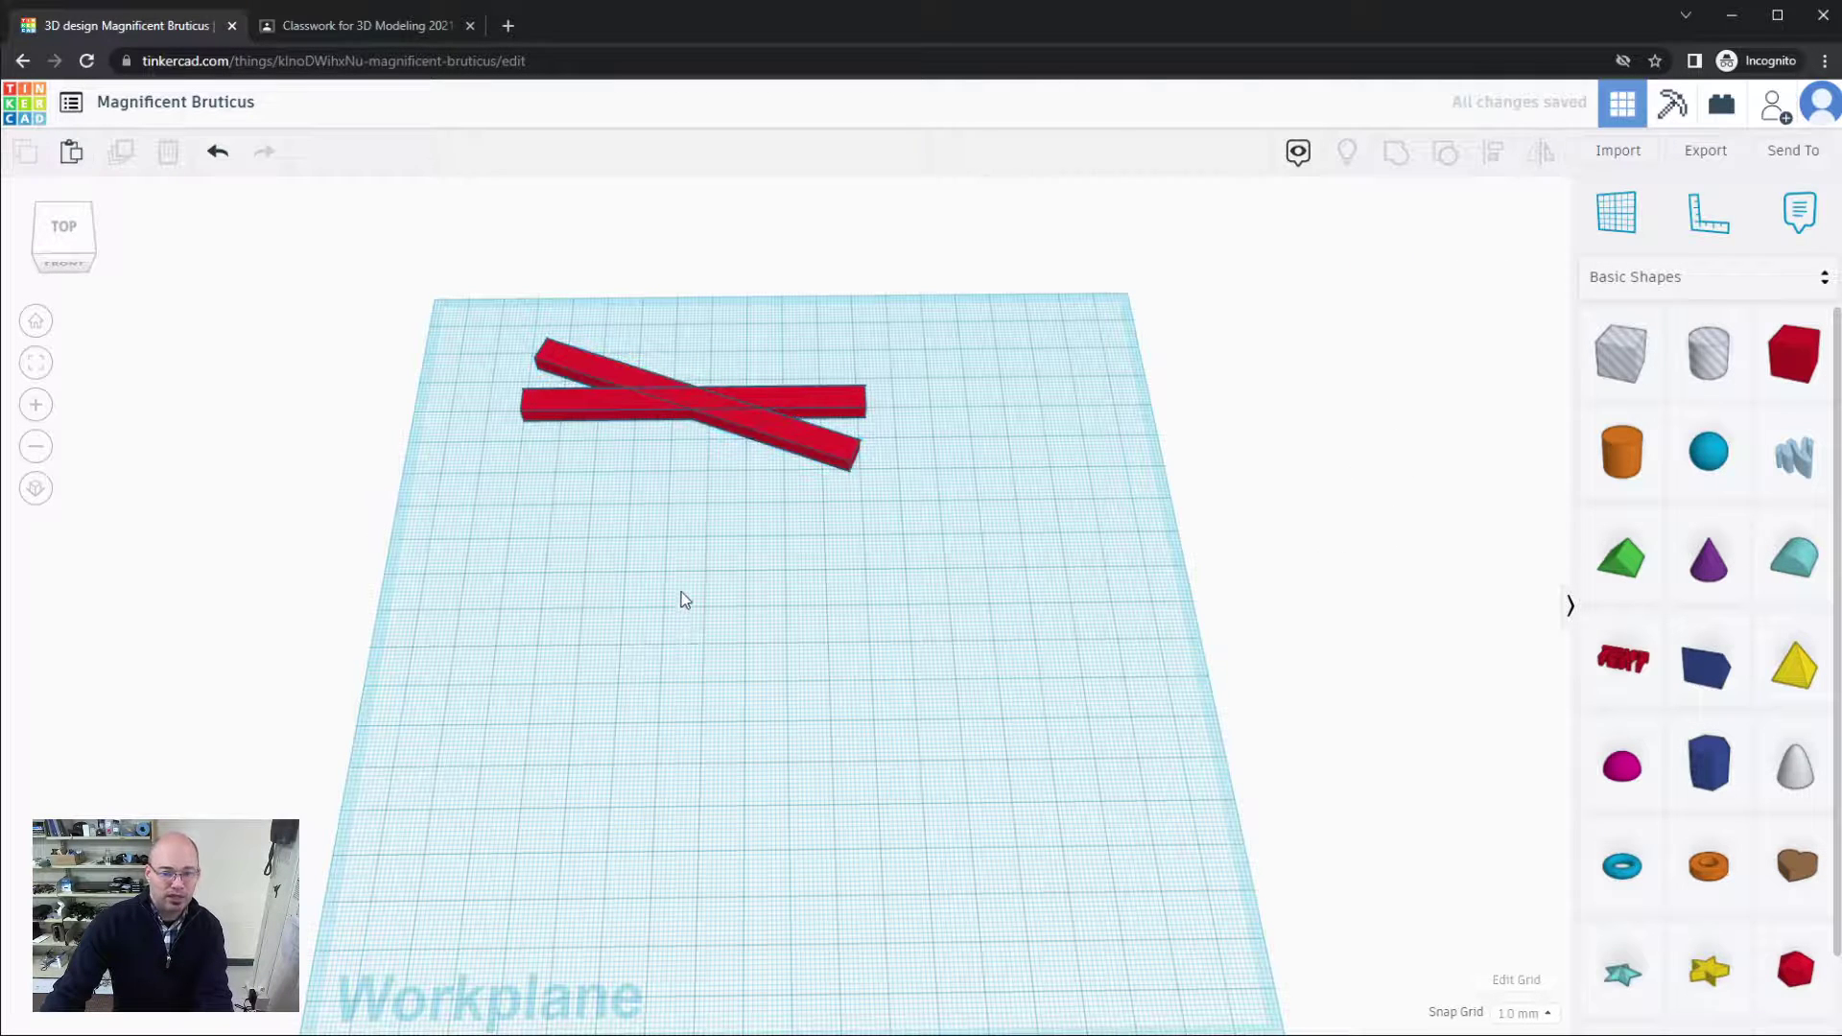
pyautogui.click(794, 451)
pyautogui.moveTo(794, 452); pyautogui.dragTo(821, 439)
pyautogui.press('Delete')
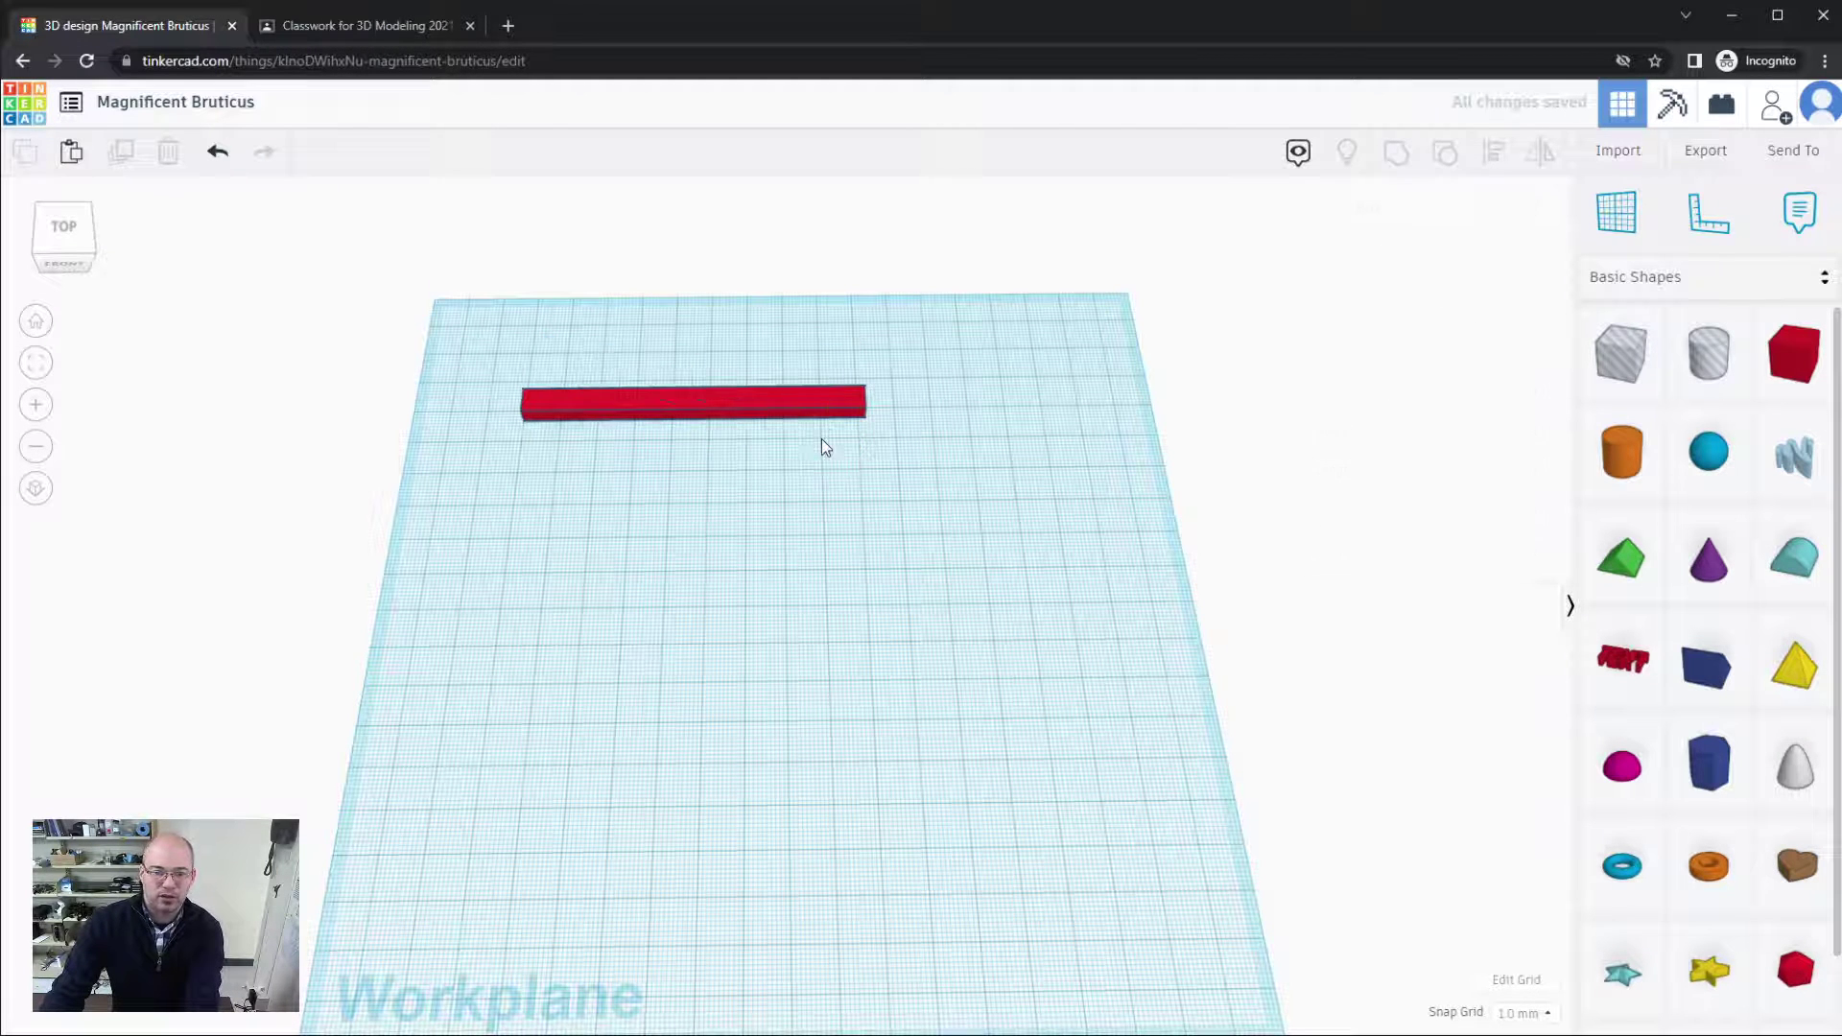
pyautogui.click(784, 412)
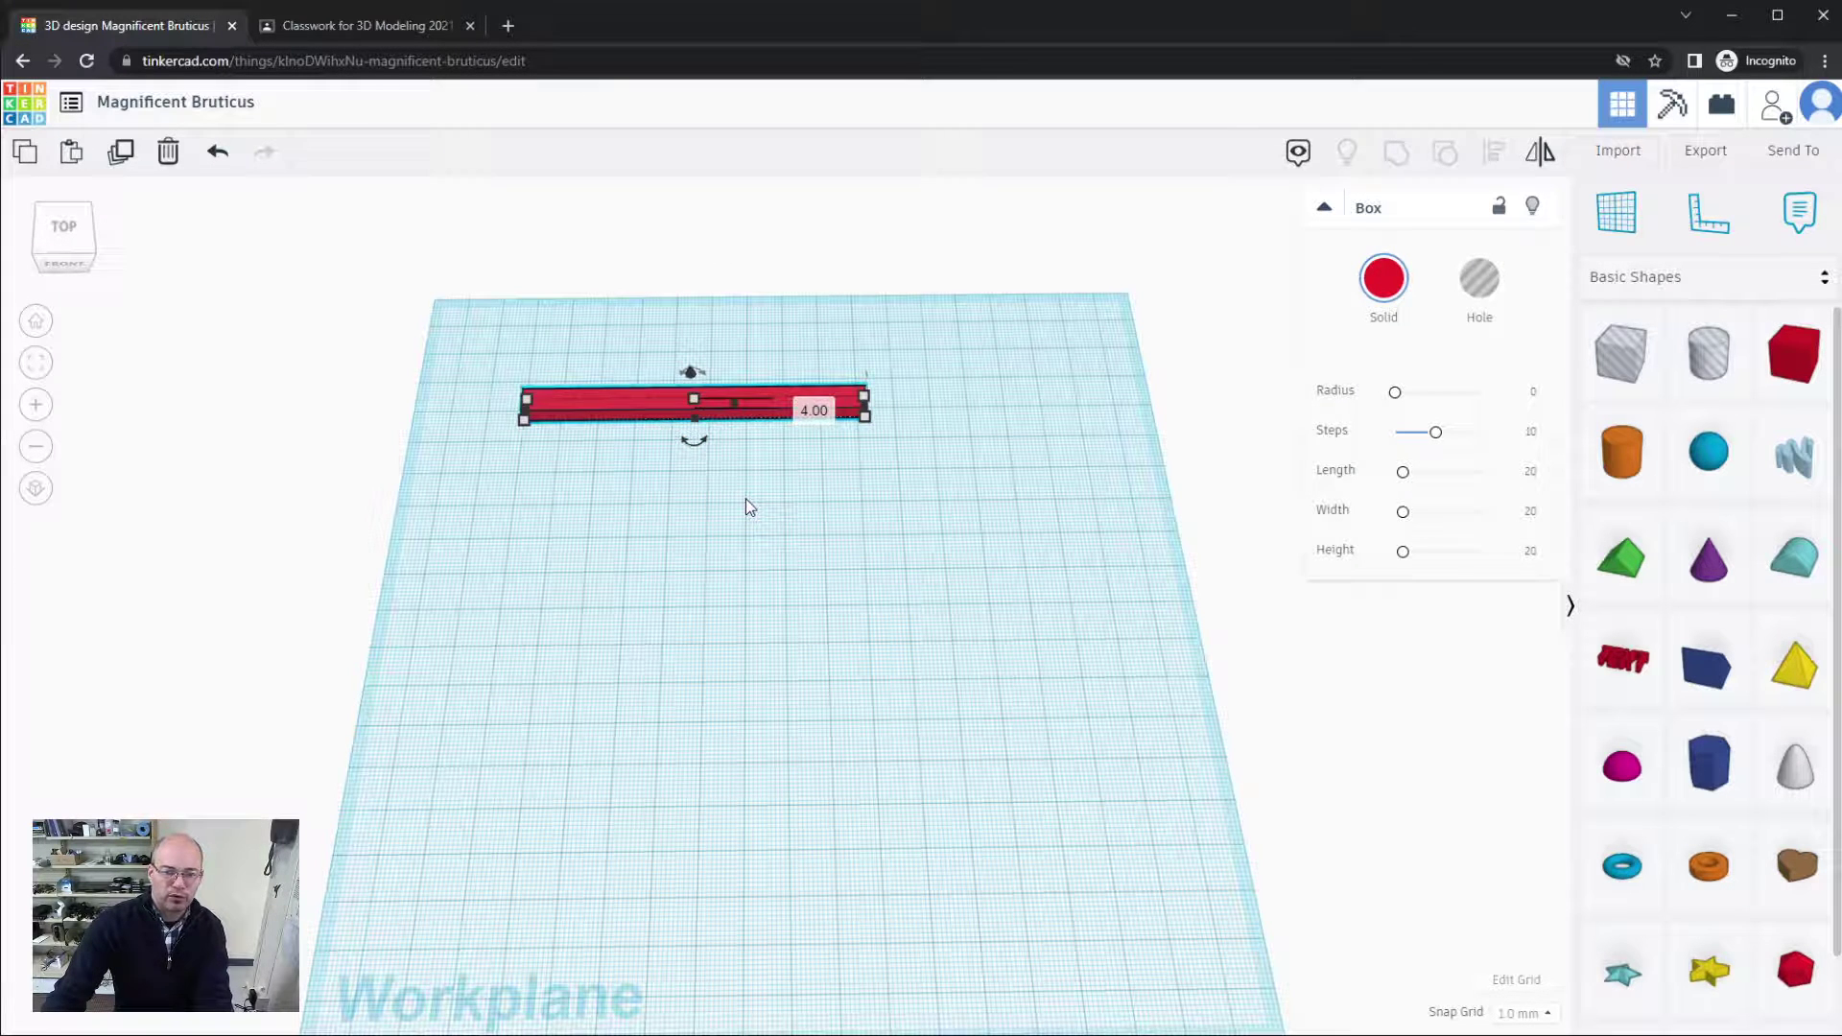
# Step: Rotate the bar copy 22.5° and repeat the duplicate to complete a 16-spoke star
pyautogui.moveTo(700, 449)
pyautogui.moveTo(701, 449); pyautogui.dragTo(629, 542)
pyautogui.hotkey('ctrl', 'd')
pyautogui.hotkey('ctrl', 'd')
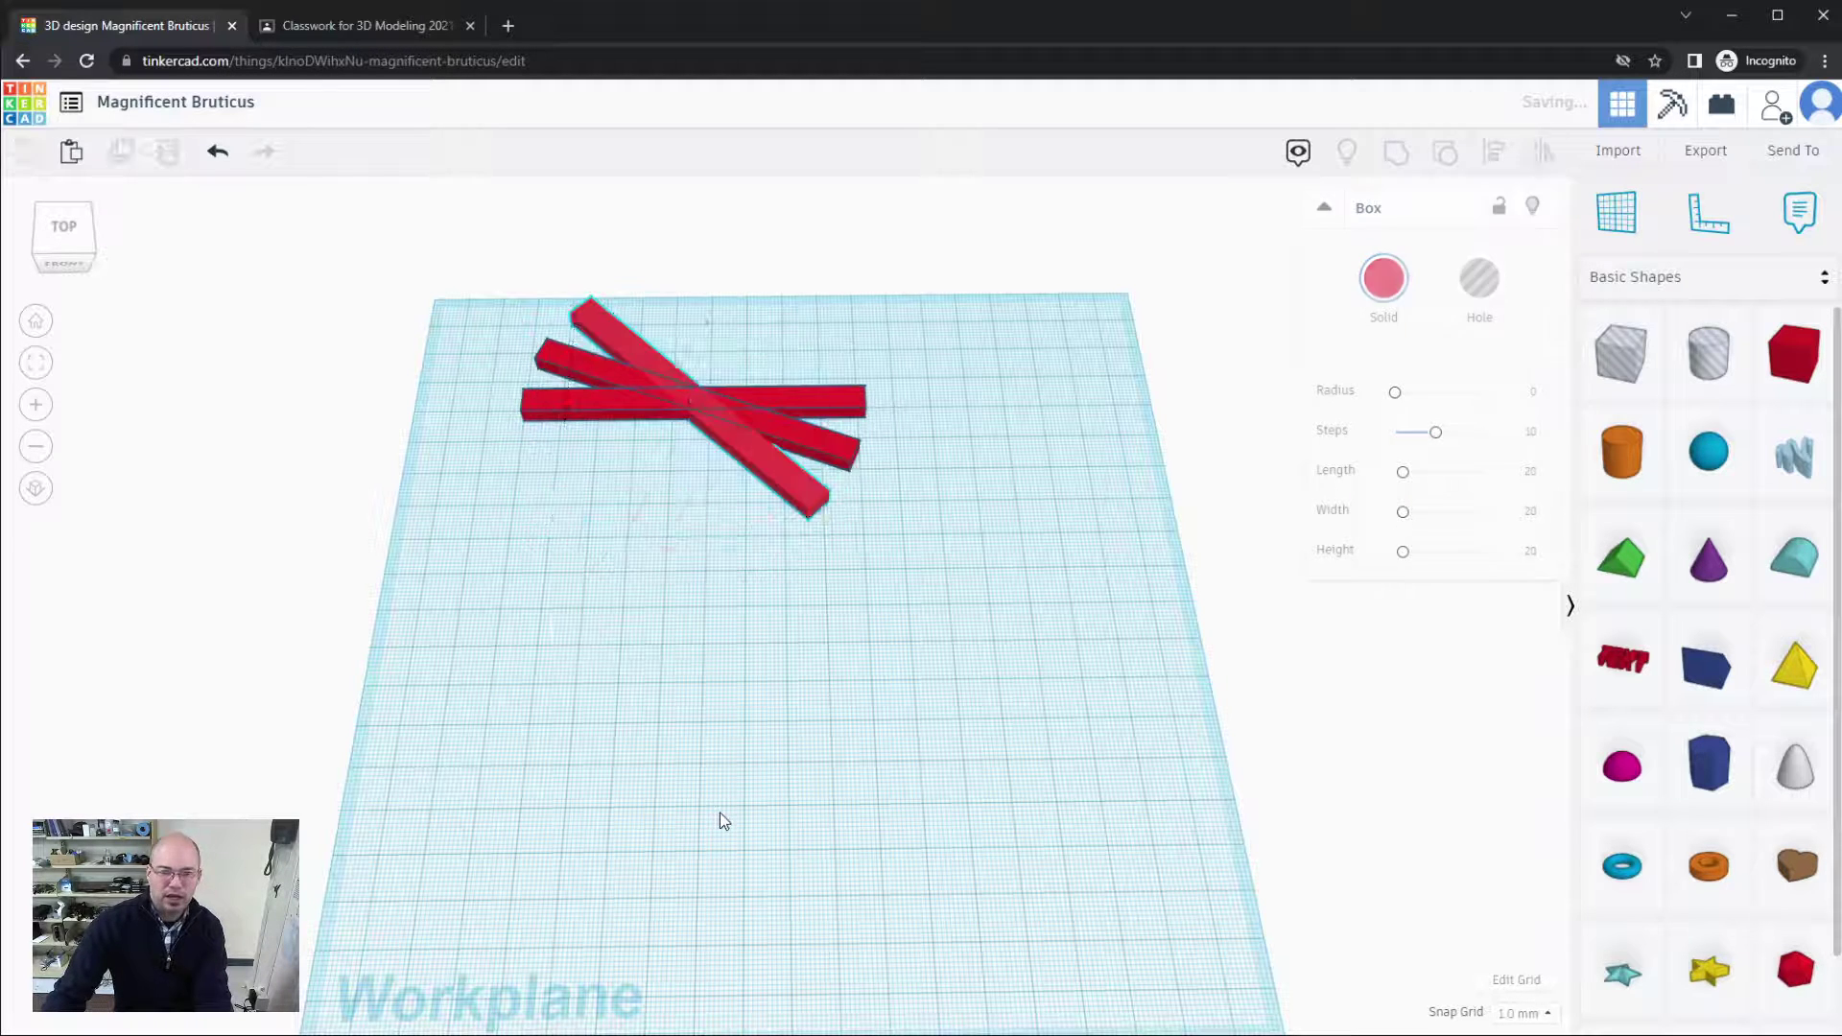
pyautogui.hotkey('ctrl', 'd')
pyautogui.hotkey('ctrl', 'd')
pyautogui.hotkey('ctrl', 'd')
pyautogui.hotkey('ctrl', 'd')
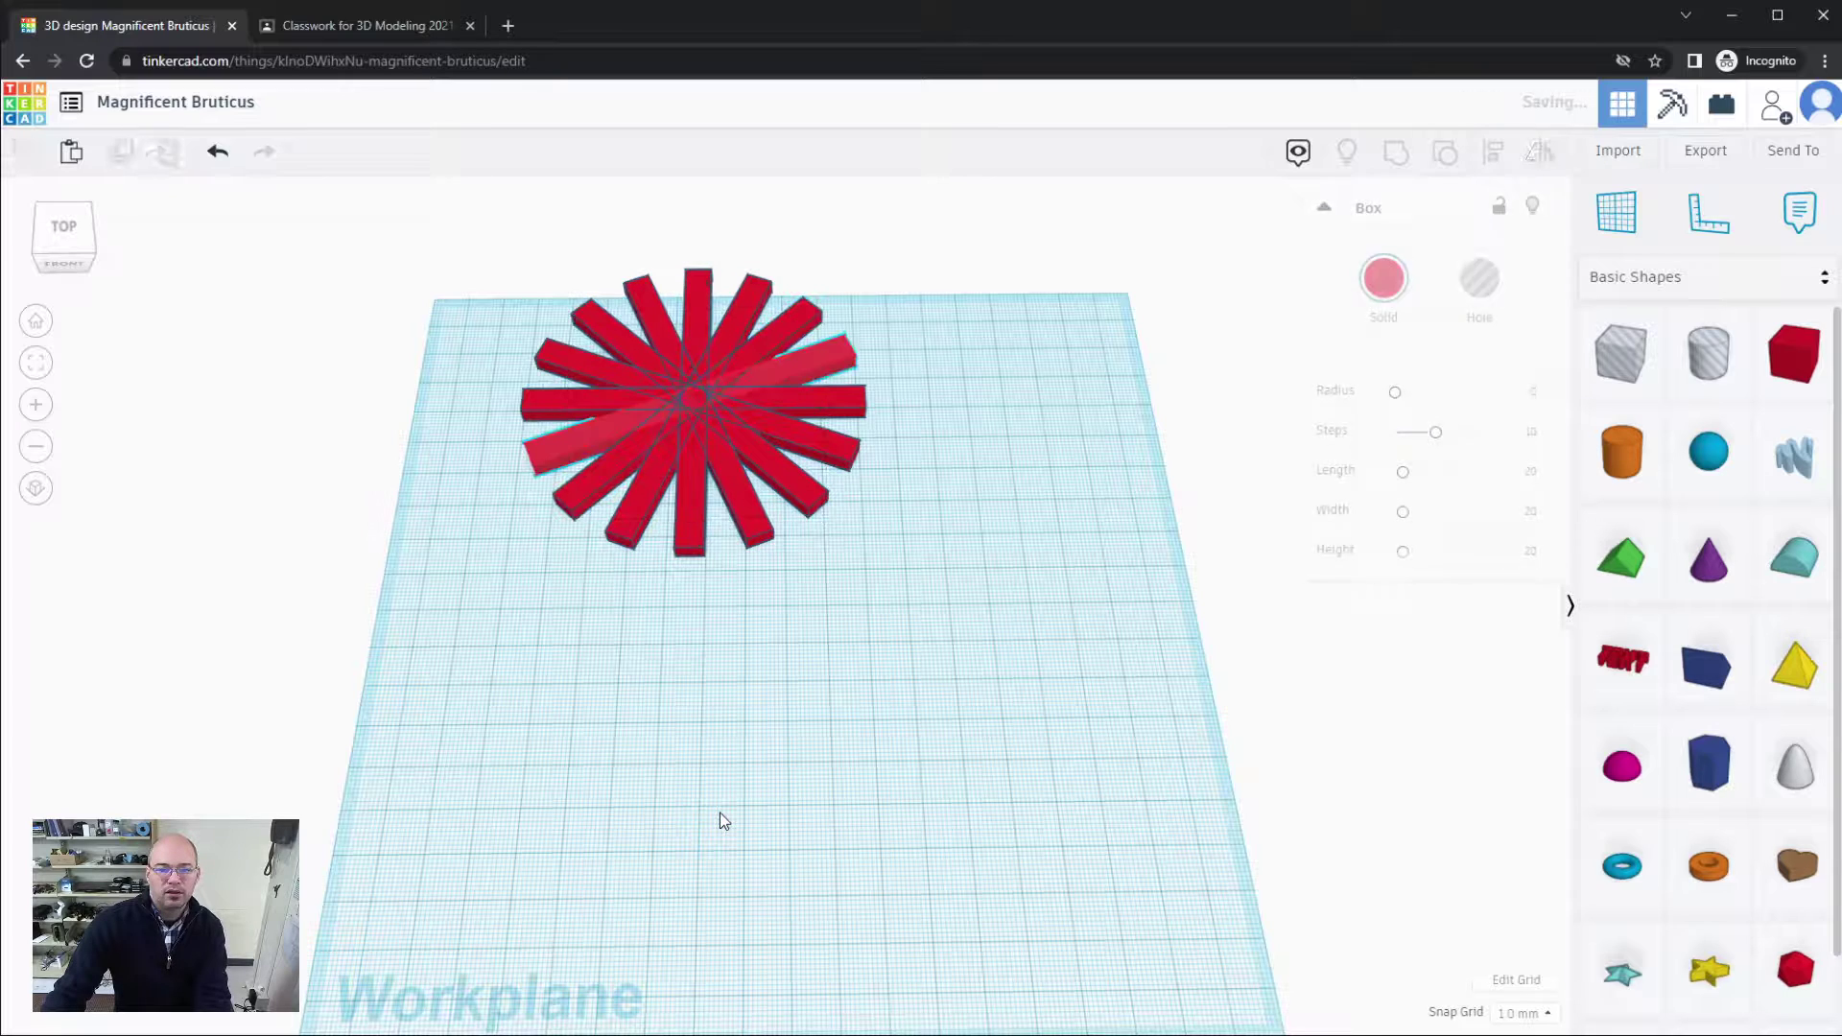
pyautogui.click(975, 531)
pyautogui.moveTo(975, 531); pyautogui.dragTo(928, 571, button='right')
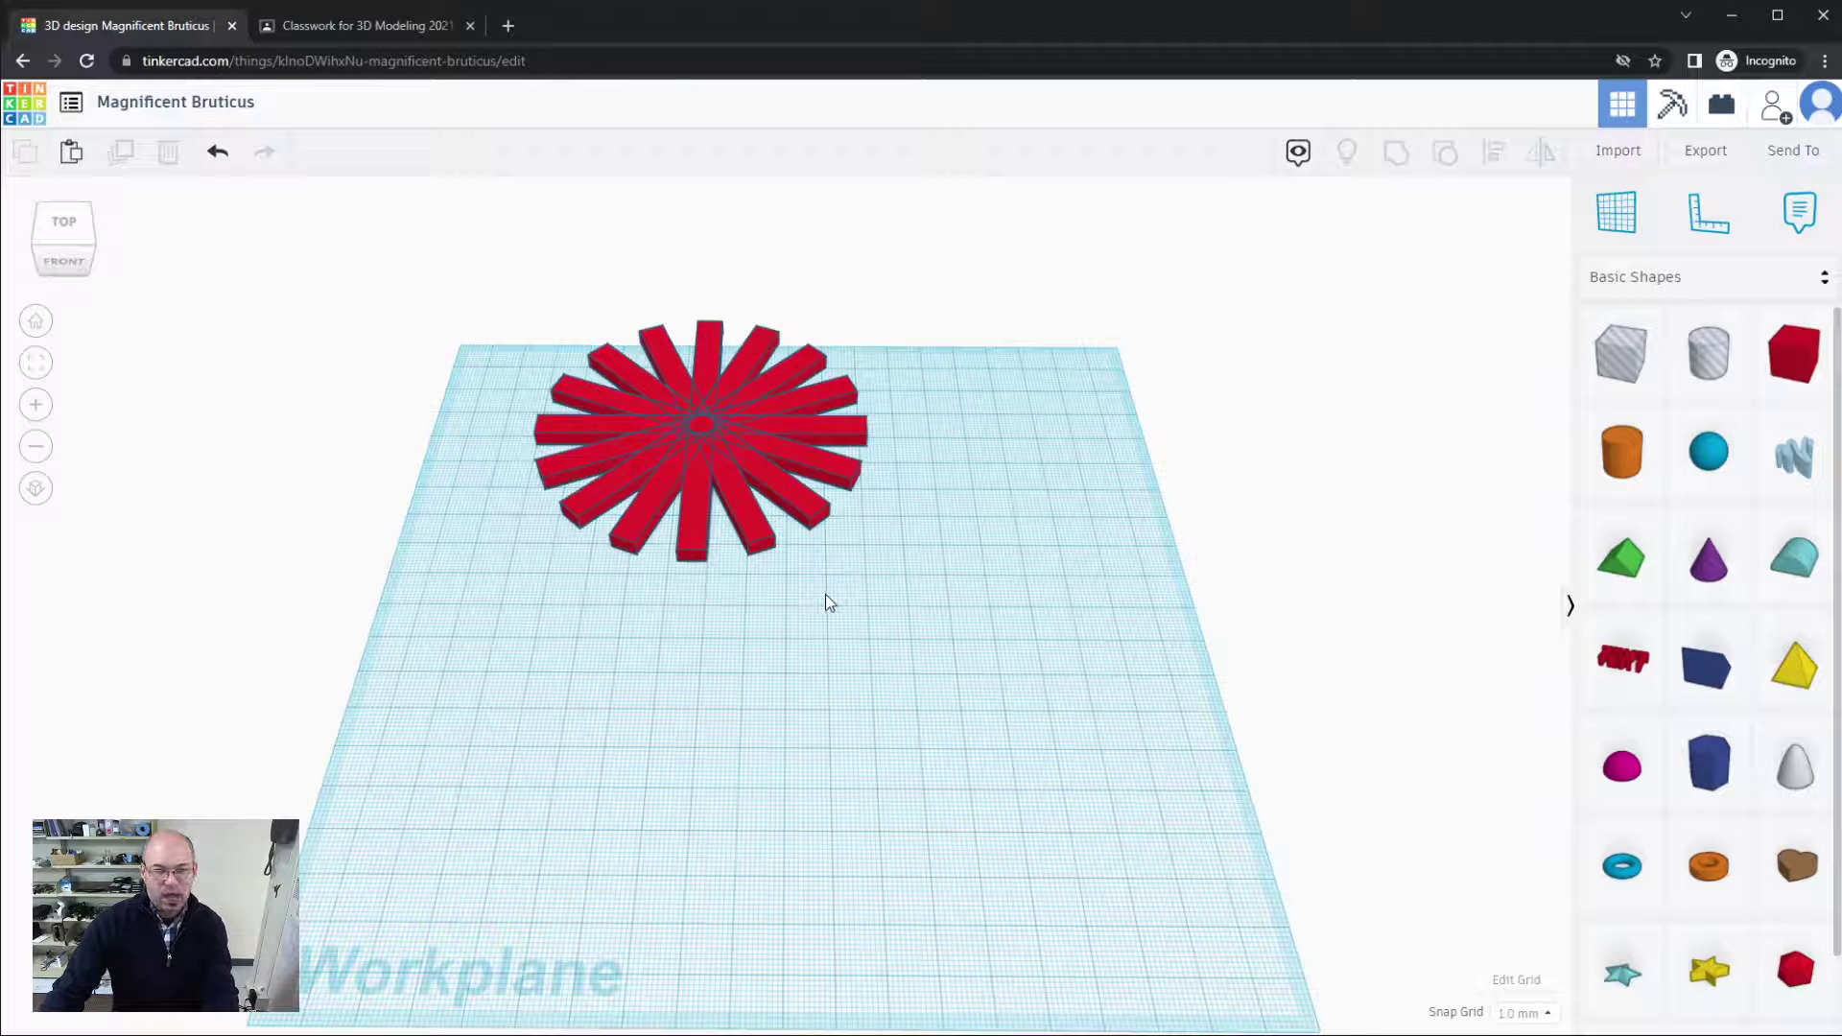
# Step: Undo the star's extra bars until a single red bar remains
pyautogui.click(662, 531)
pyautogui.press('Delete')
pyautogui.hotkey('ctrl', 'z')
pyautogui.hotkey('ctrl', 'z')
pyautogui.hotkey('ctrl', 'z')
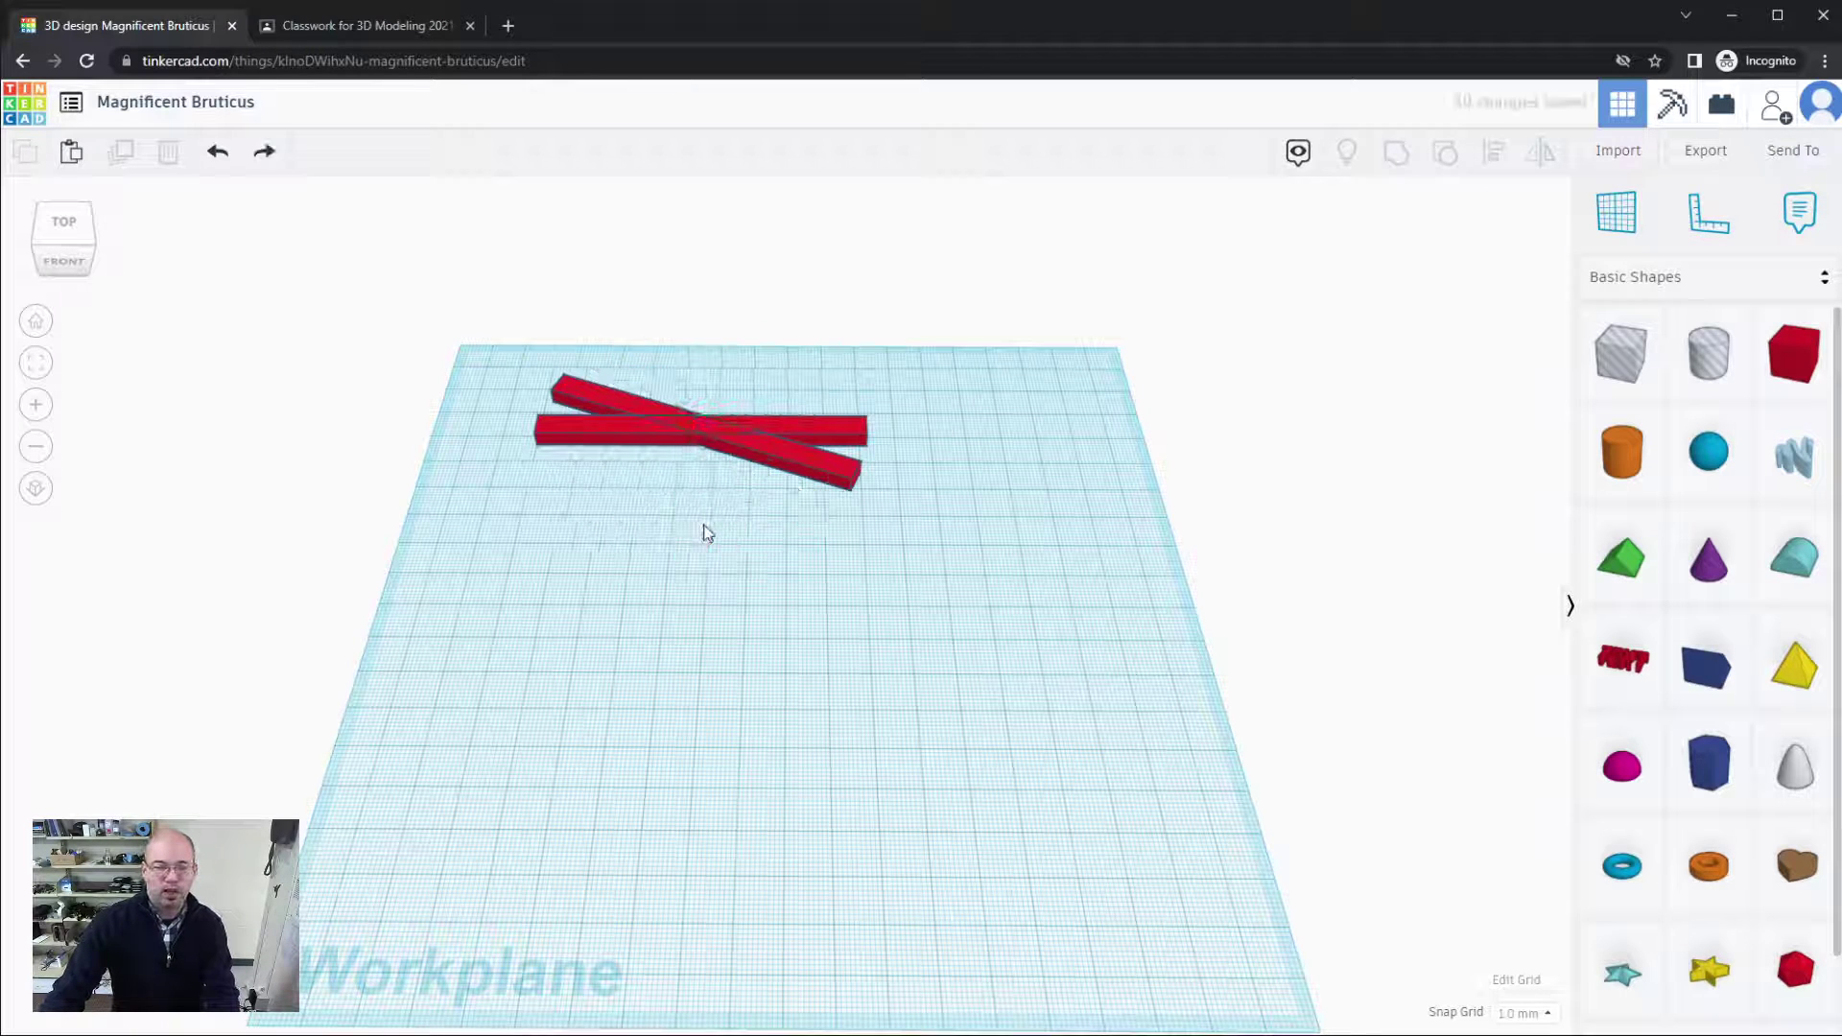
pyautogui.click(749, 438)
pyautogui.moveTo(830, 537); pyautogui.dragTo(833, 618, button='right')
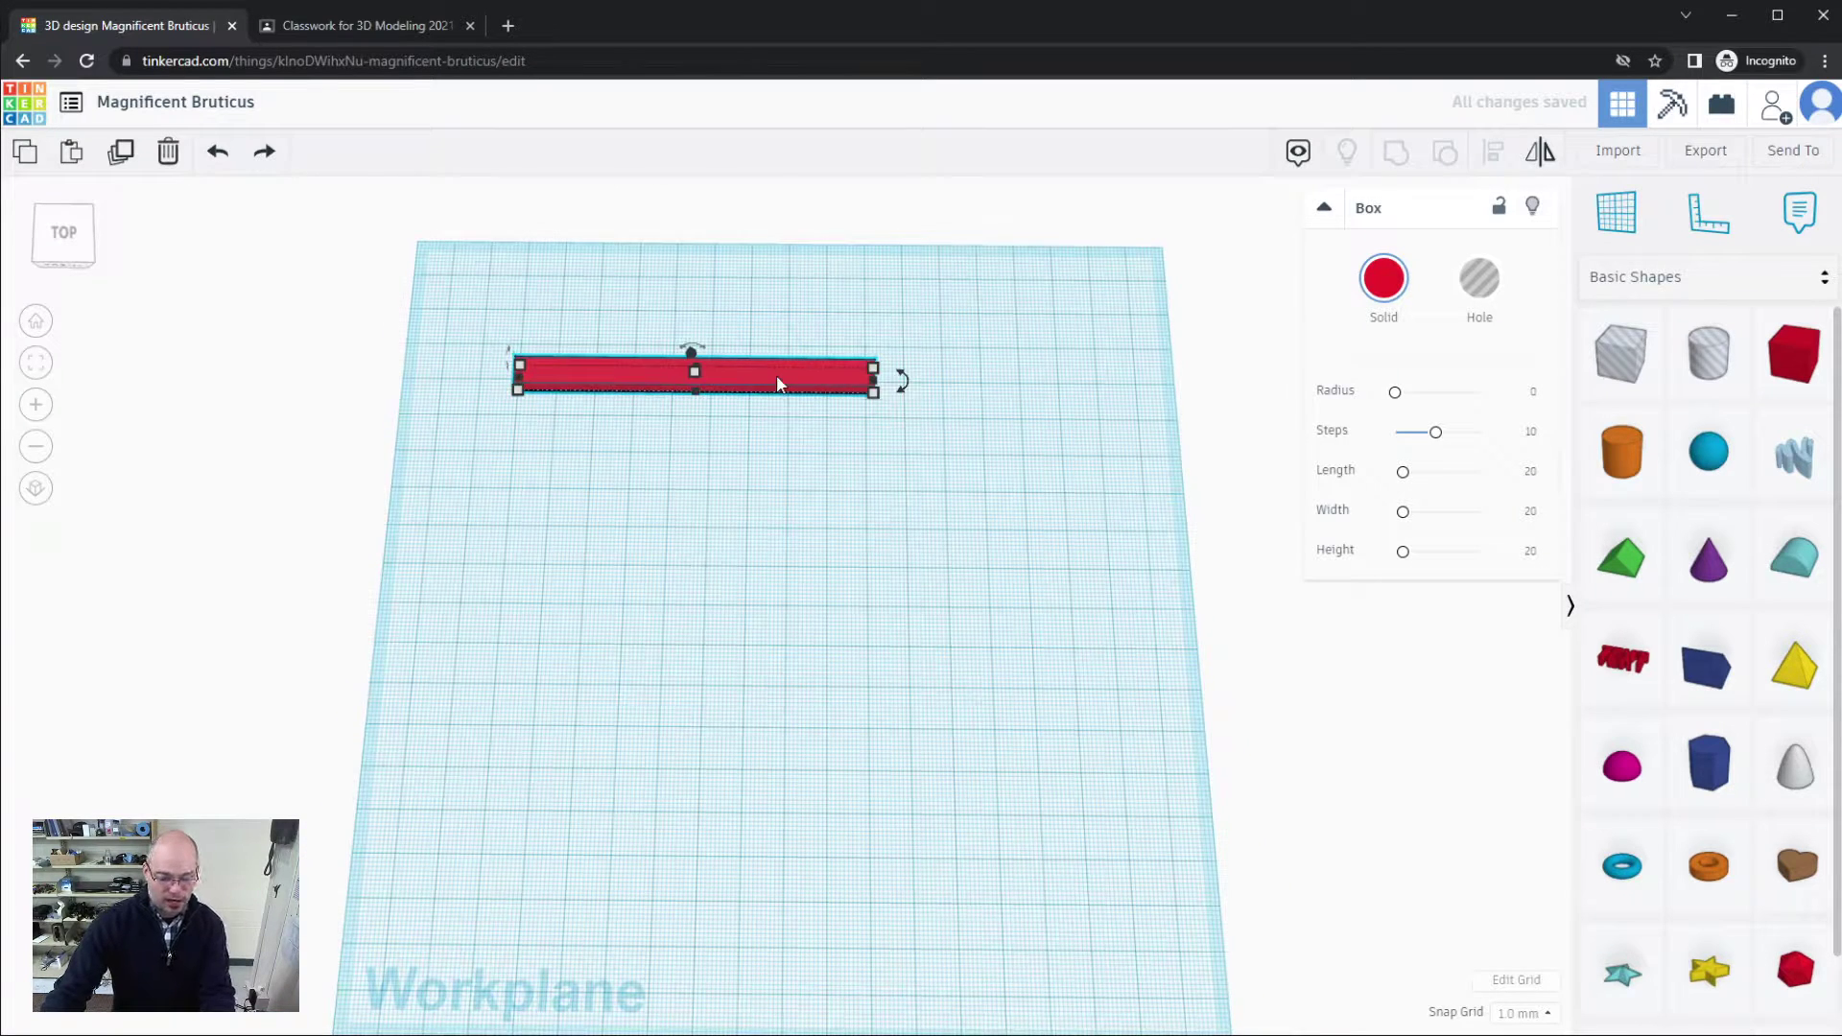
# Step: Duplicate the bar just below itself and rotate the copy -22.5°
pyautogui.click(777, 384)
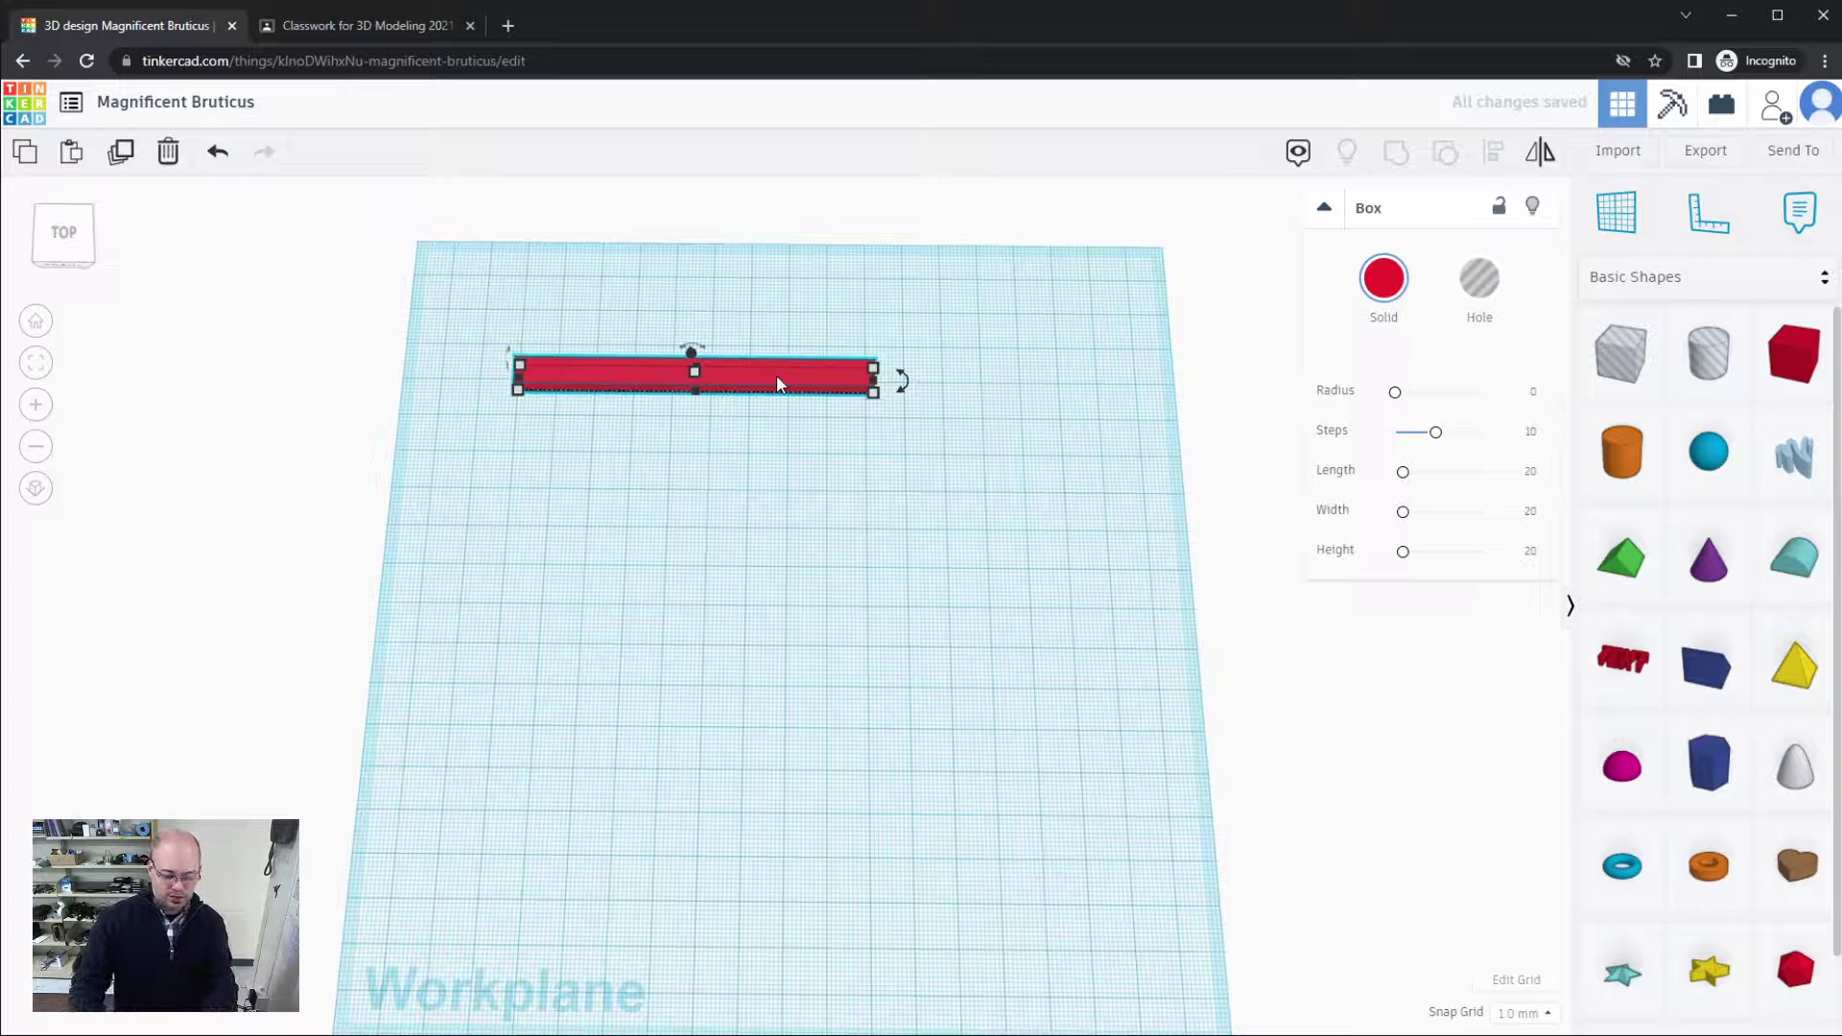
pyautogui.hotkey('ctrl', 'd')
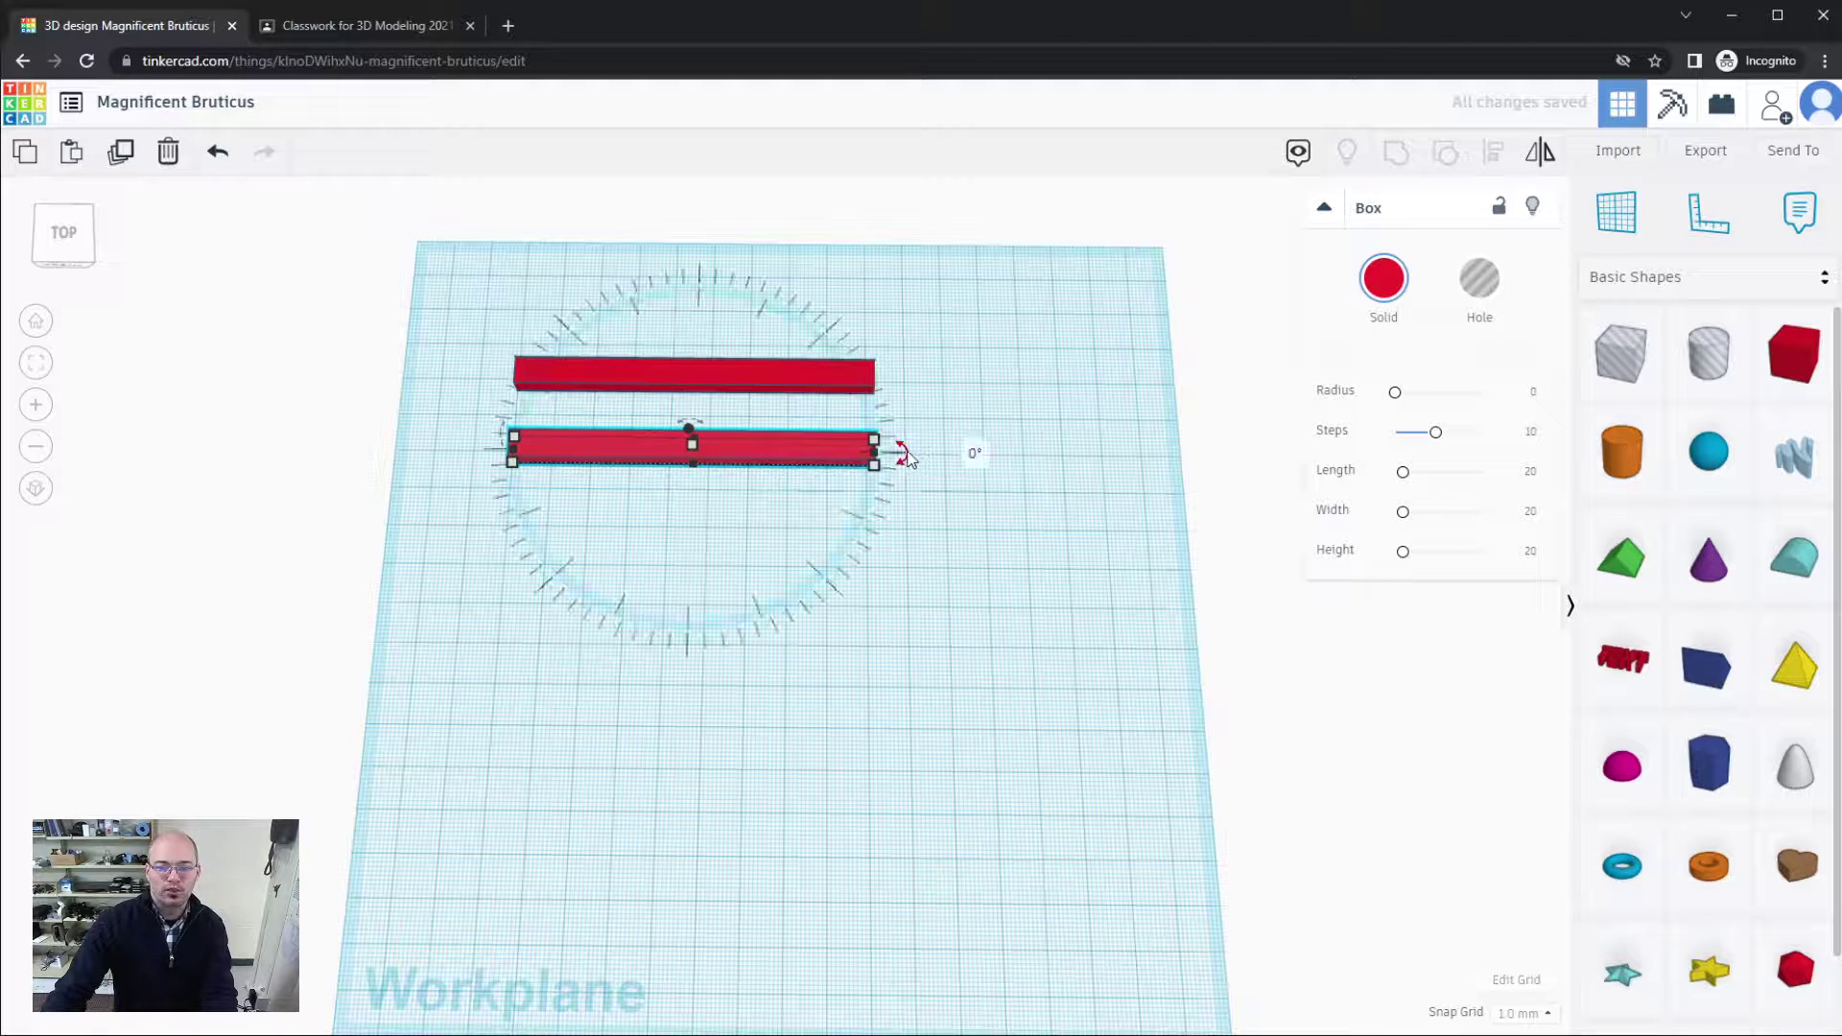
pyautogui.moveTo(904, 455); pyautogui.dragTo(830, 519)
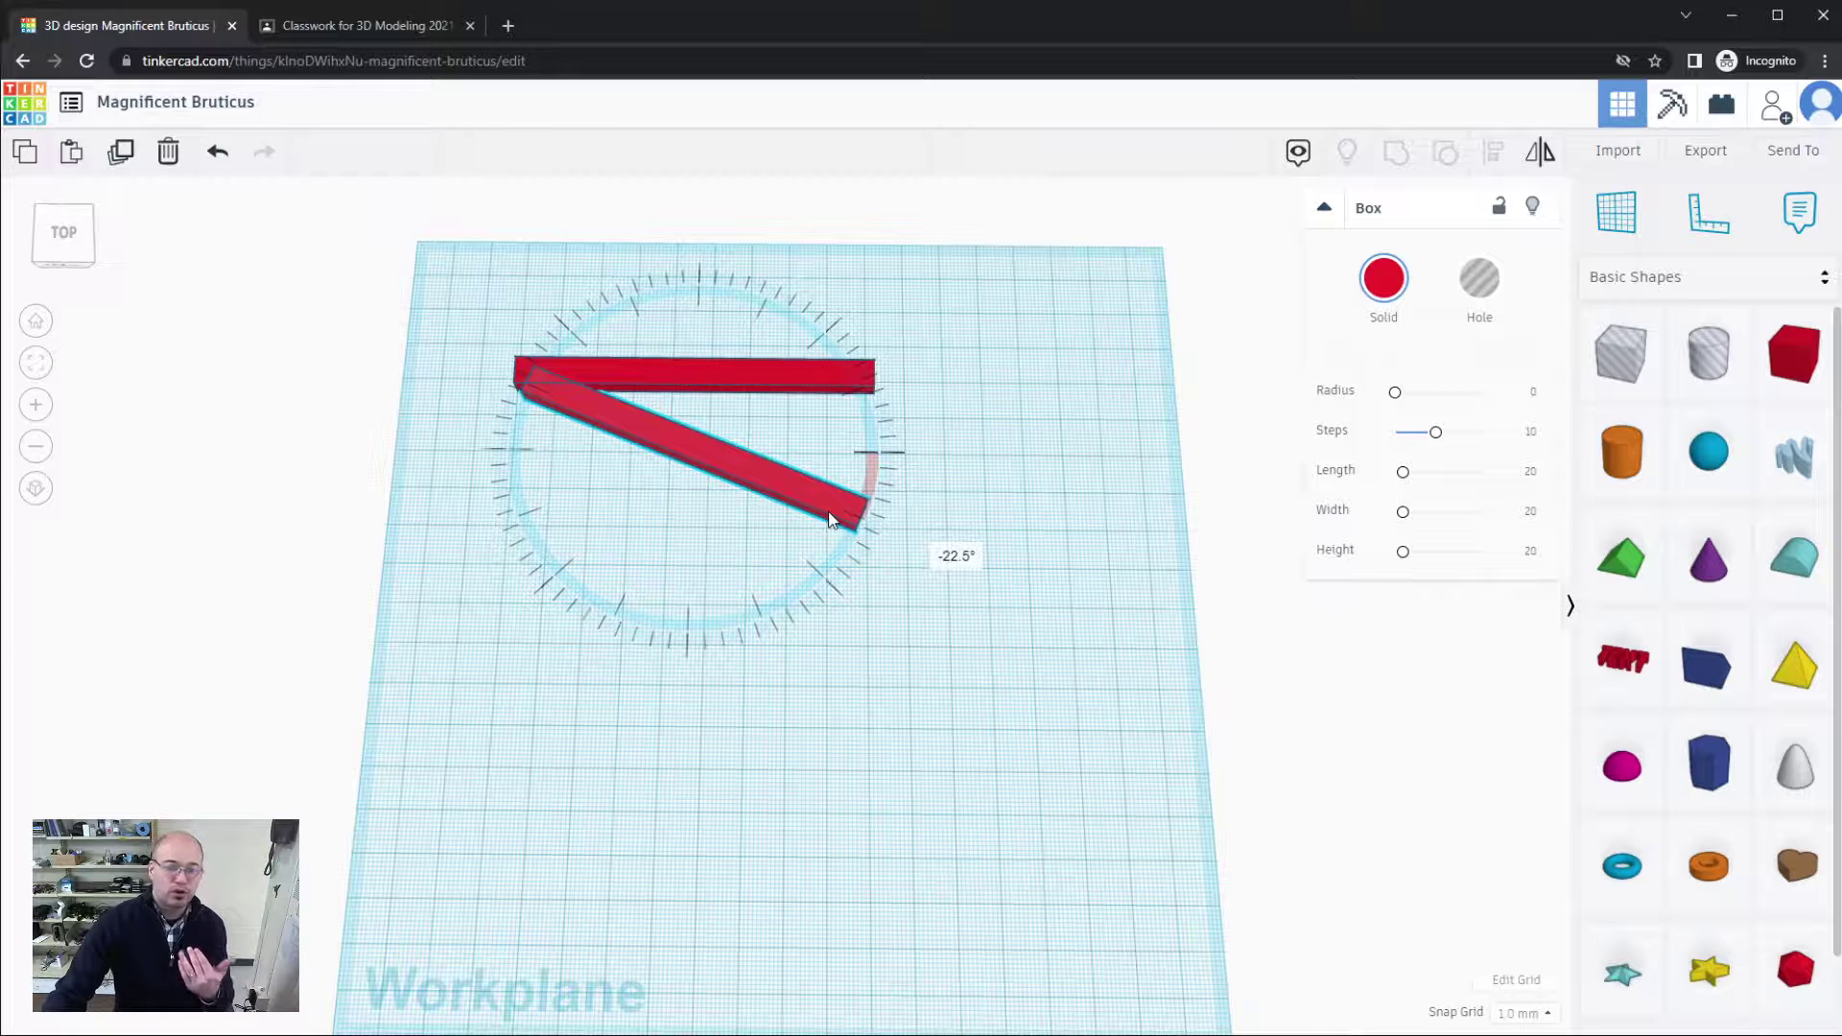
pyautogui.moveTo(831, 519); pyautogui.dragTo(831, 519)
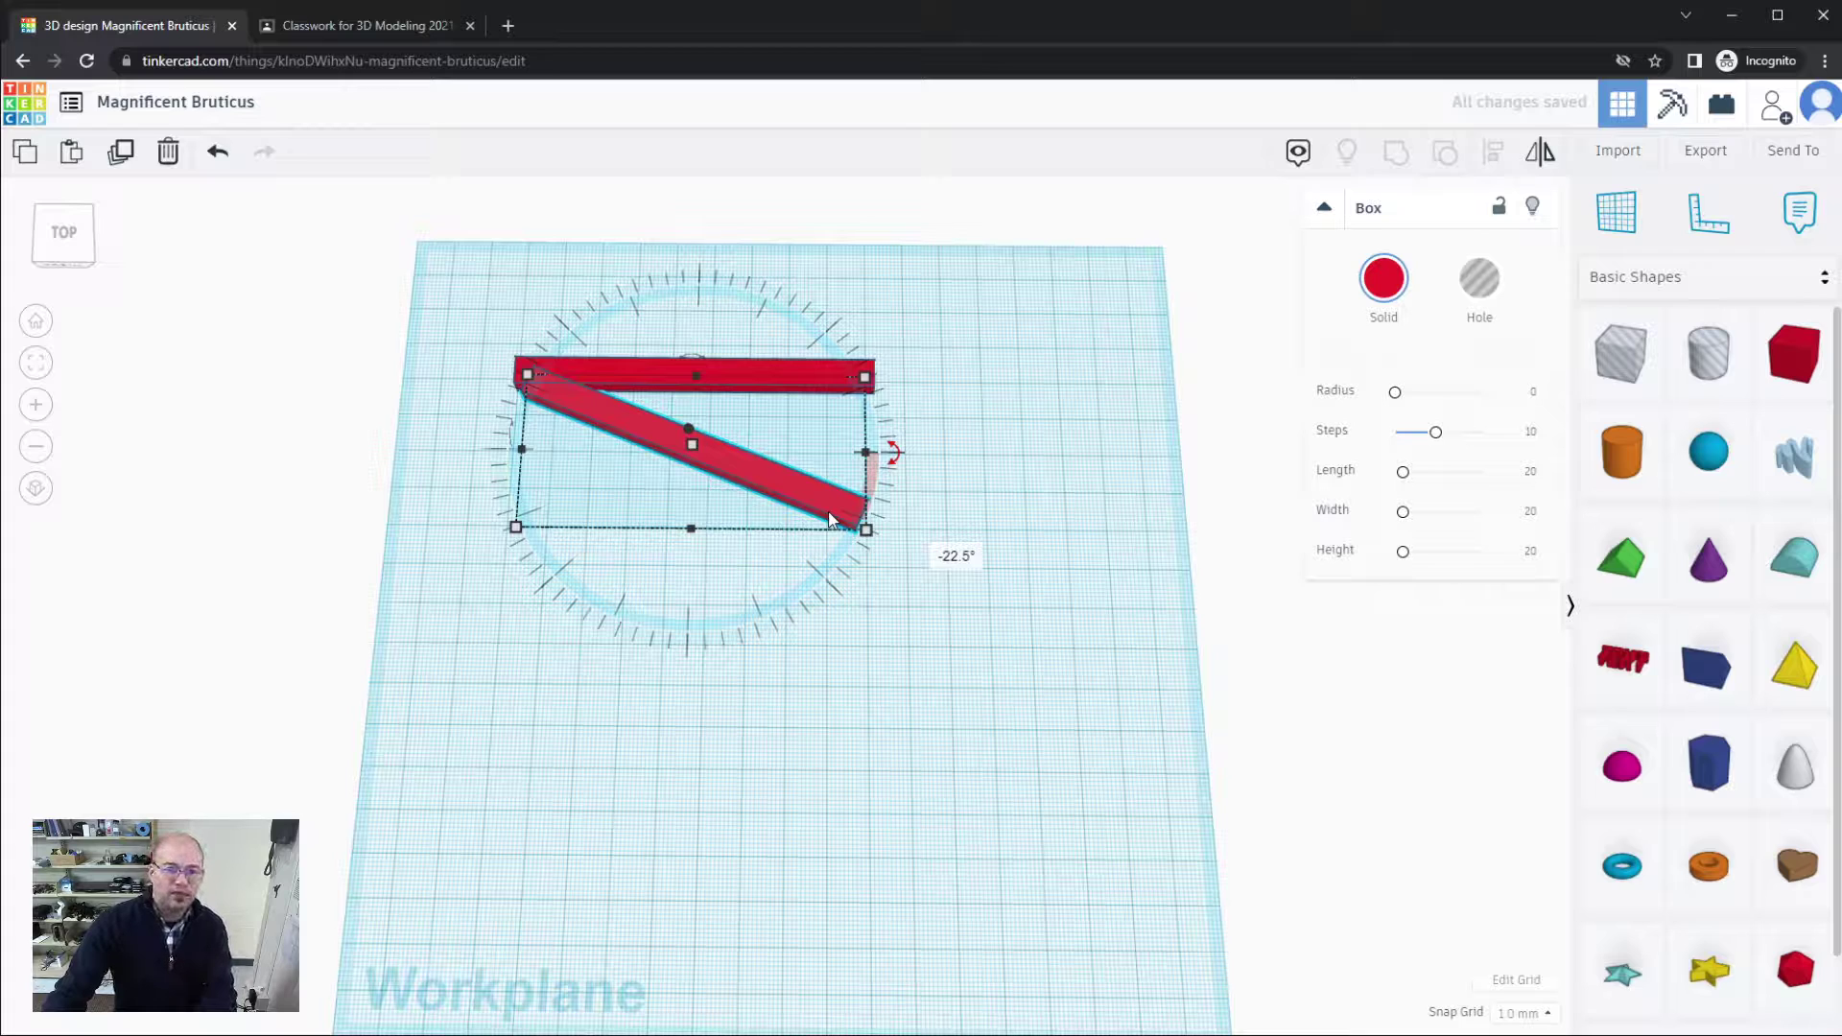
# Step: Repeat the shifted -22.5° copy all the way round to close the sixteen-bar pinwheel, then deselect
pyautogui.hotkey('ctrl', 'd')
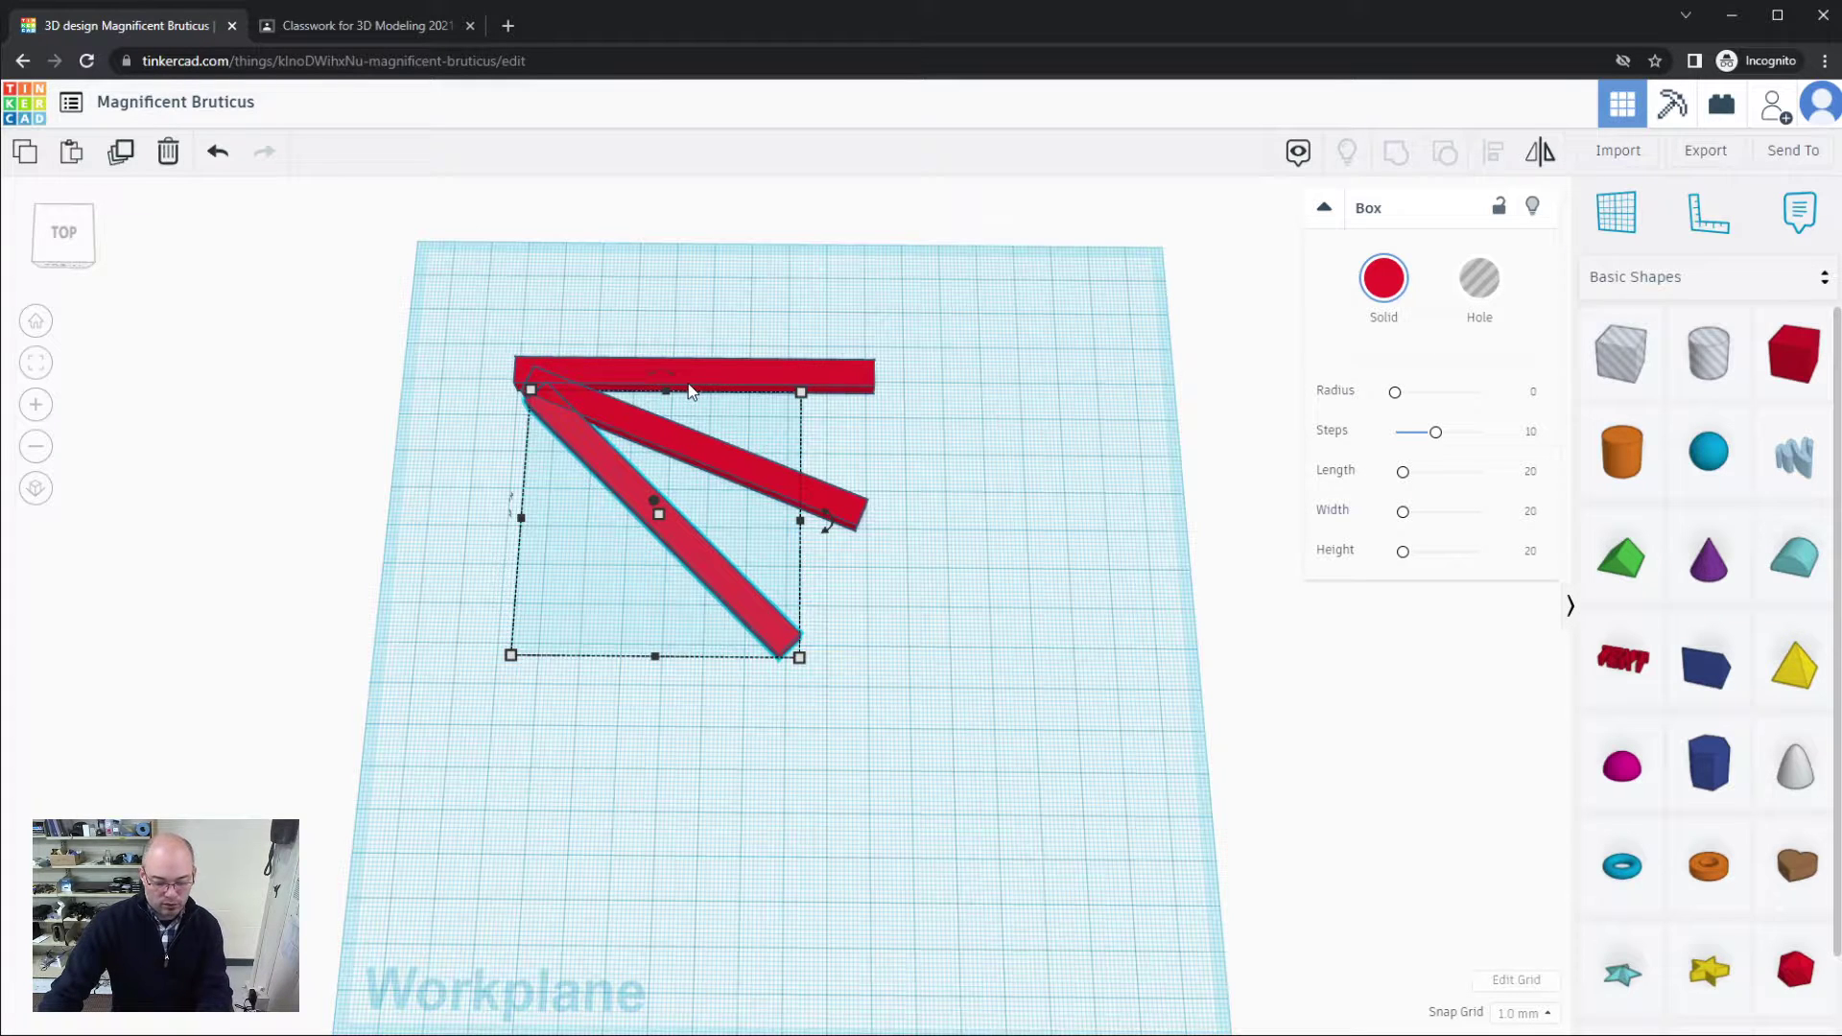
pyautogui.hotkey('ctrl', 'd')
pyautogui.hotkey('ctrl', 'd')
pyautogui.hotkey('ctrl', 'd')
pyautogui.hotkey('ctrl', 'd')
pyautogui.hotkey('ctrl', 'd')
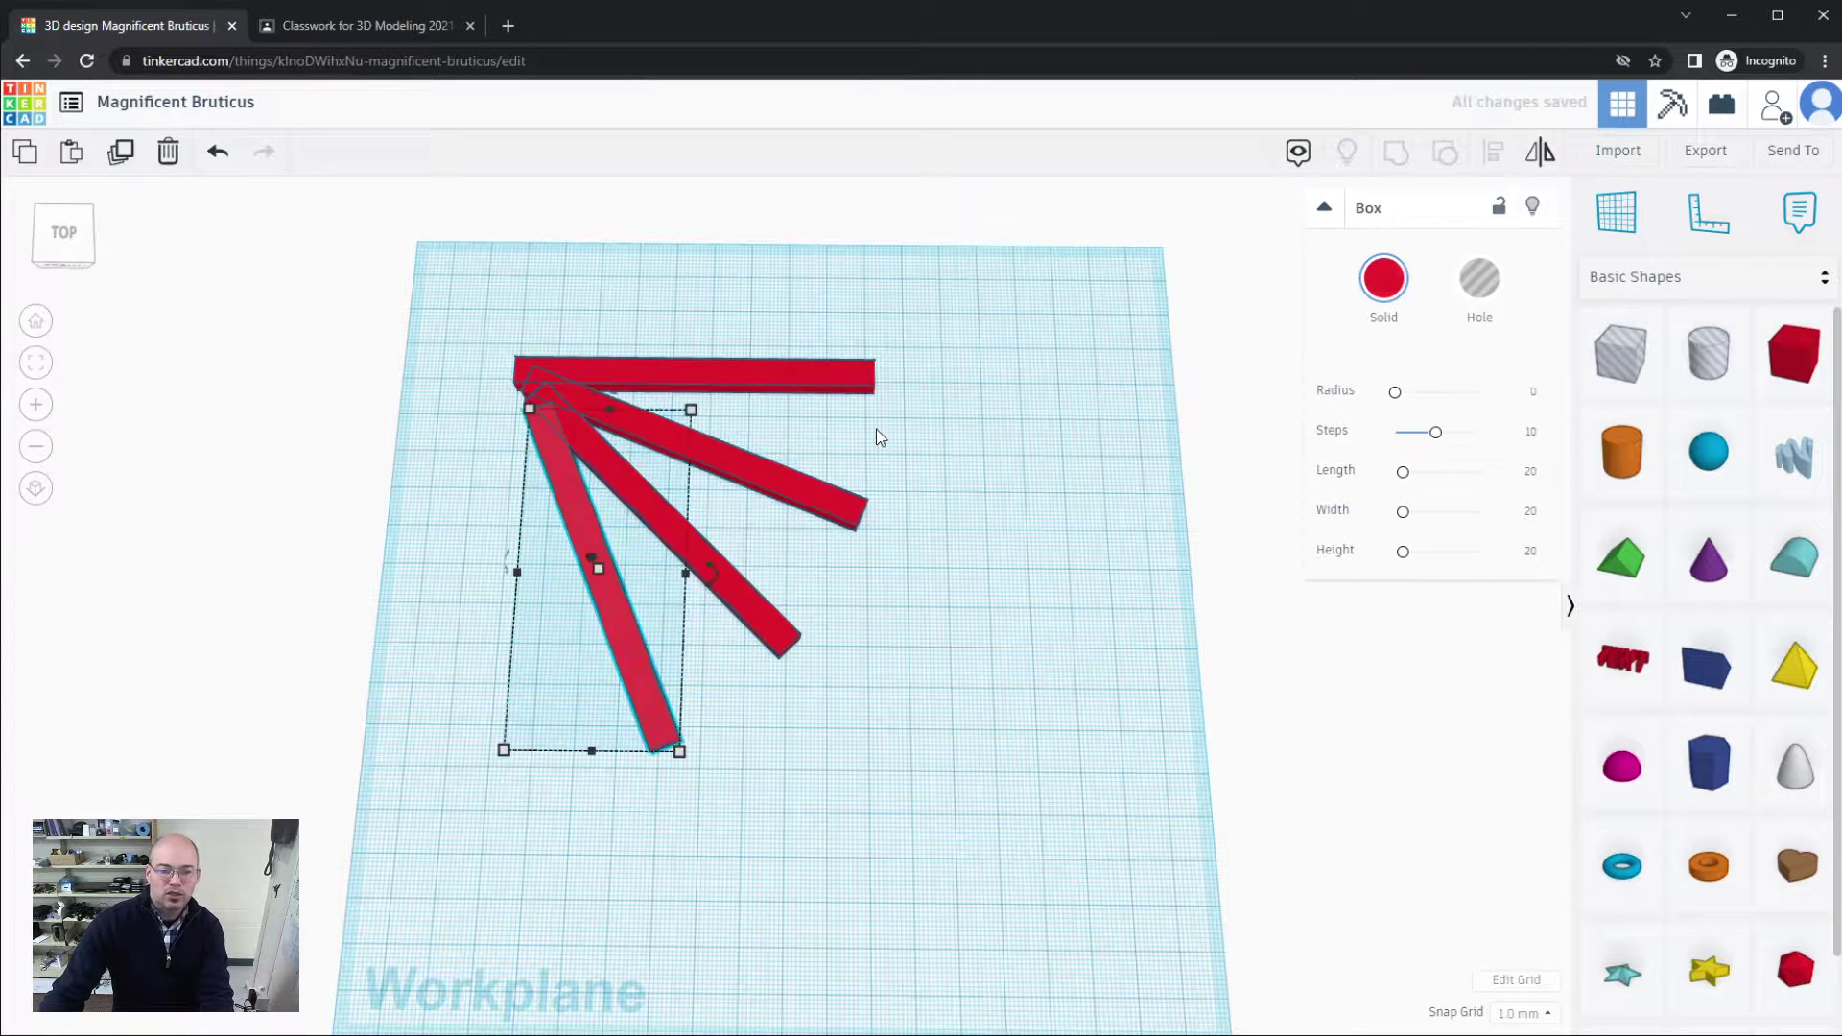
pyautogui.hotkey('ctrl', 'd')
pyautogui.hotkey('ctrl', 'd')
pyautogui.hotkey('ctrl', 'd')
pyautogui.hotkey('ctrl', 'd')
pyautogui.hotkey('ctrl', 'd')
pyautogui.hotkey('ctrl', 'd')
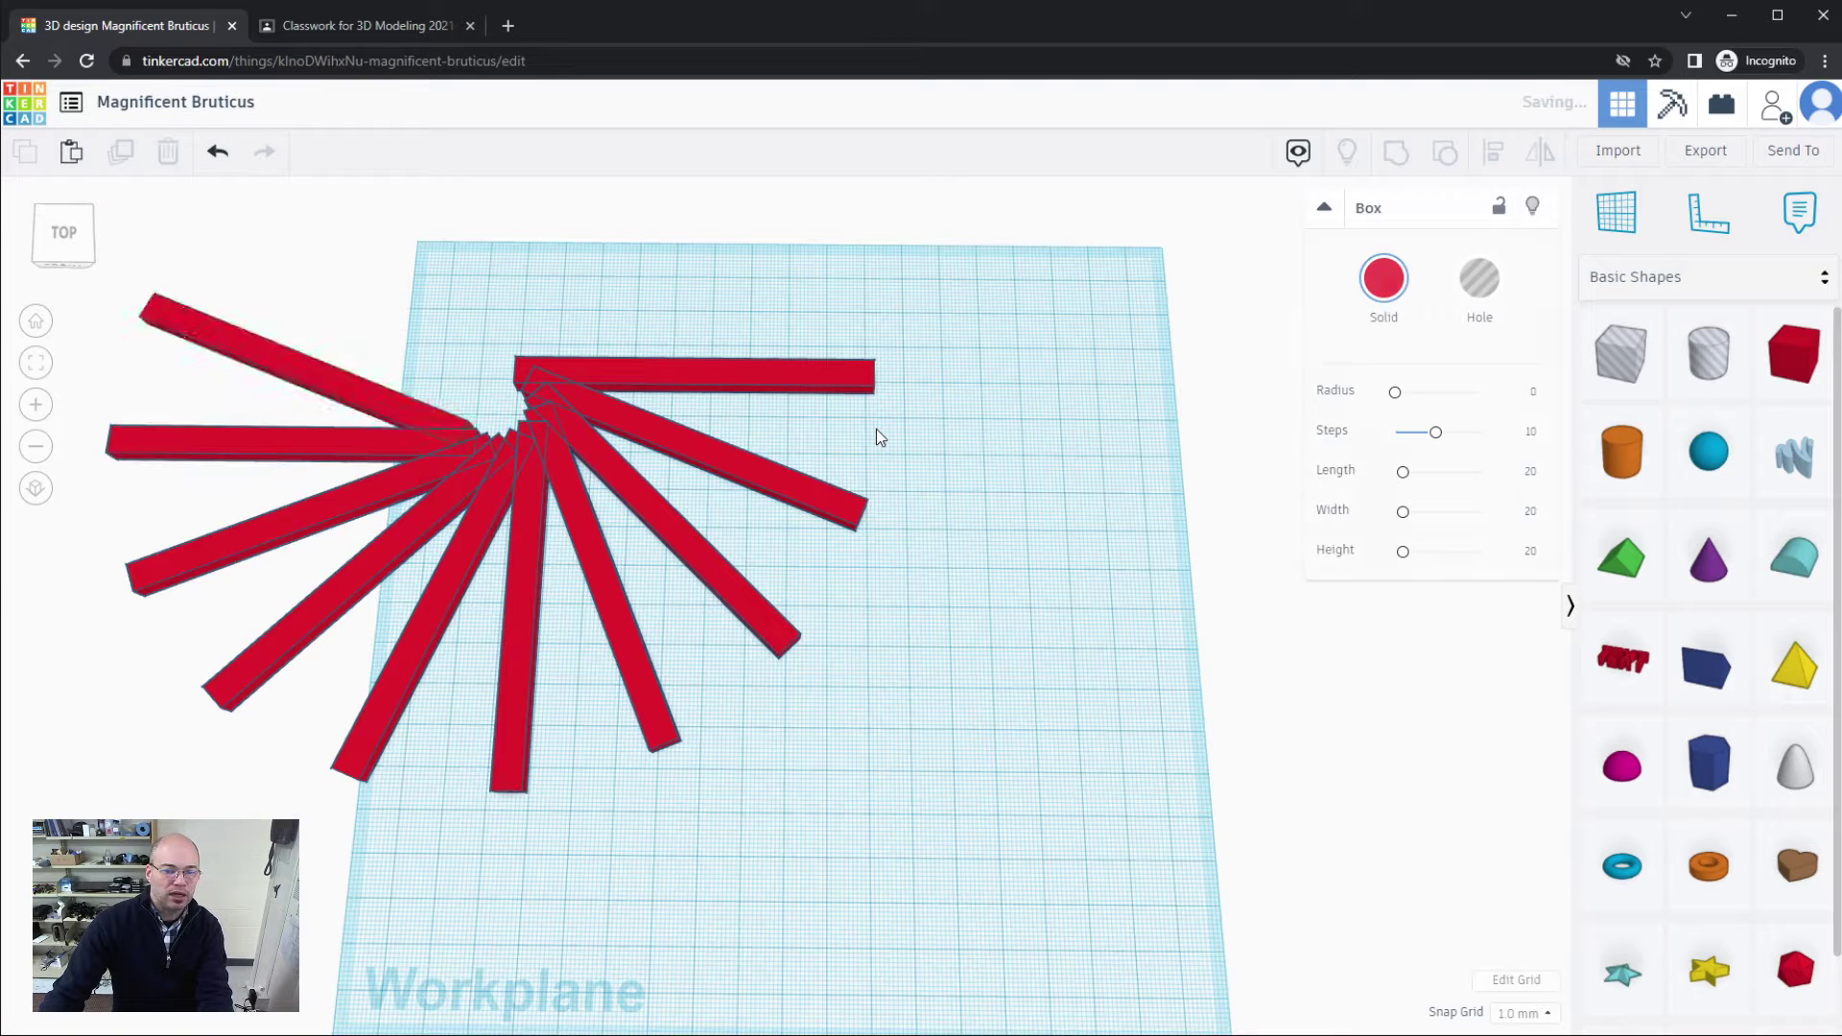
pyautogui.hotkey('ctrl', 'd')
pyautogui.hotkey('ctrl', 'd')
pyautogui.hotkey('ctrl', 'd')
pyautogui.hotkey('ctrl', 'd')
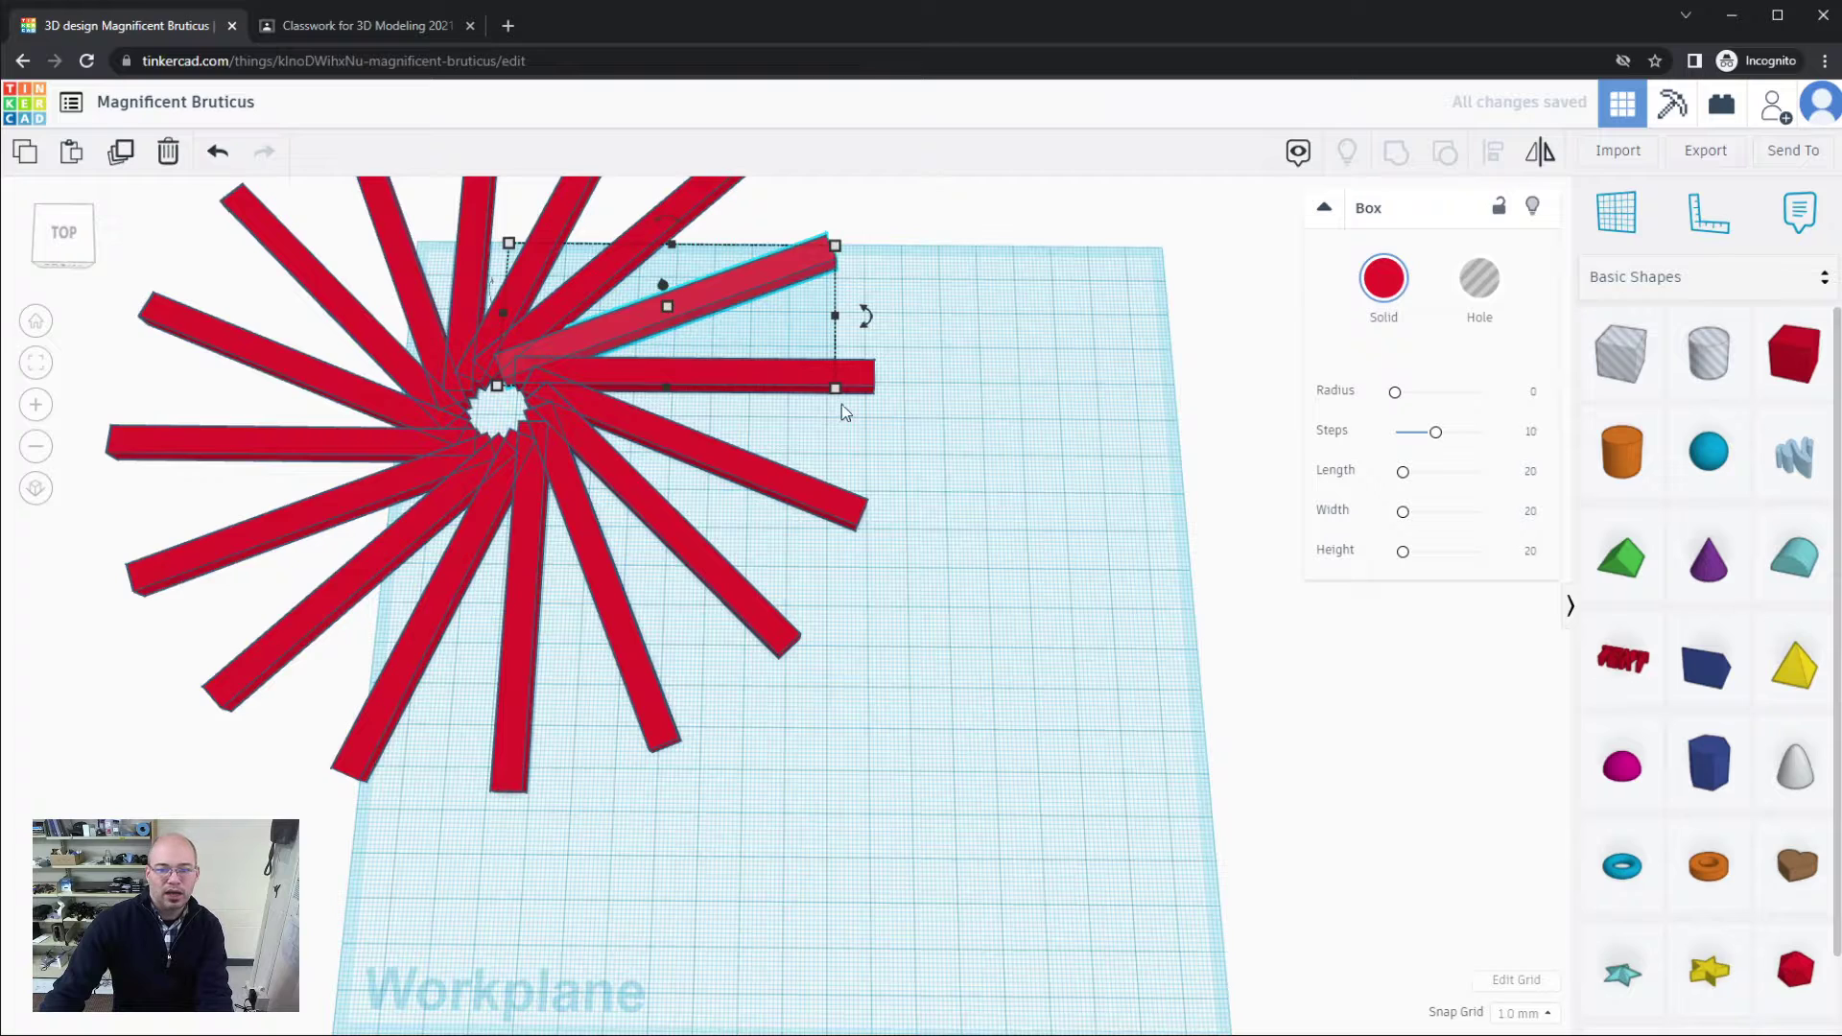
pyautogui.click(837, 403)
pyautogui.click(853, 380)
pyautogui.click(1103, 701)
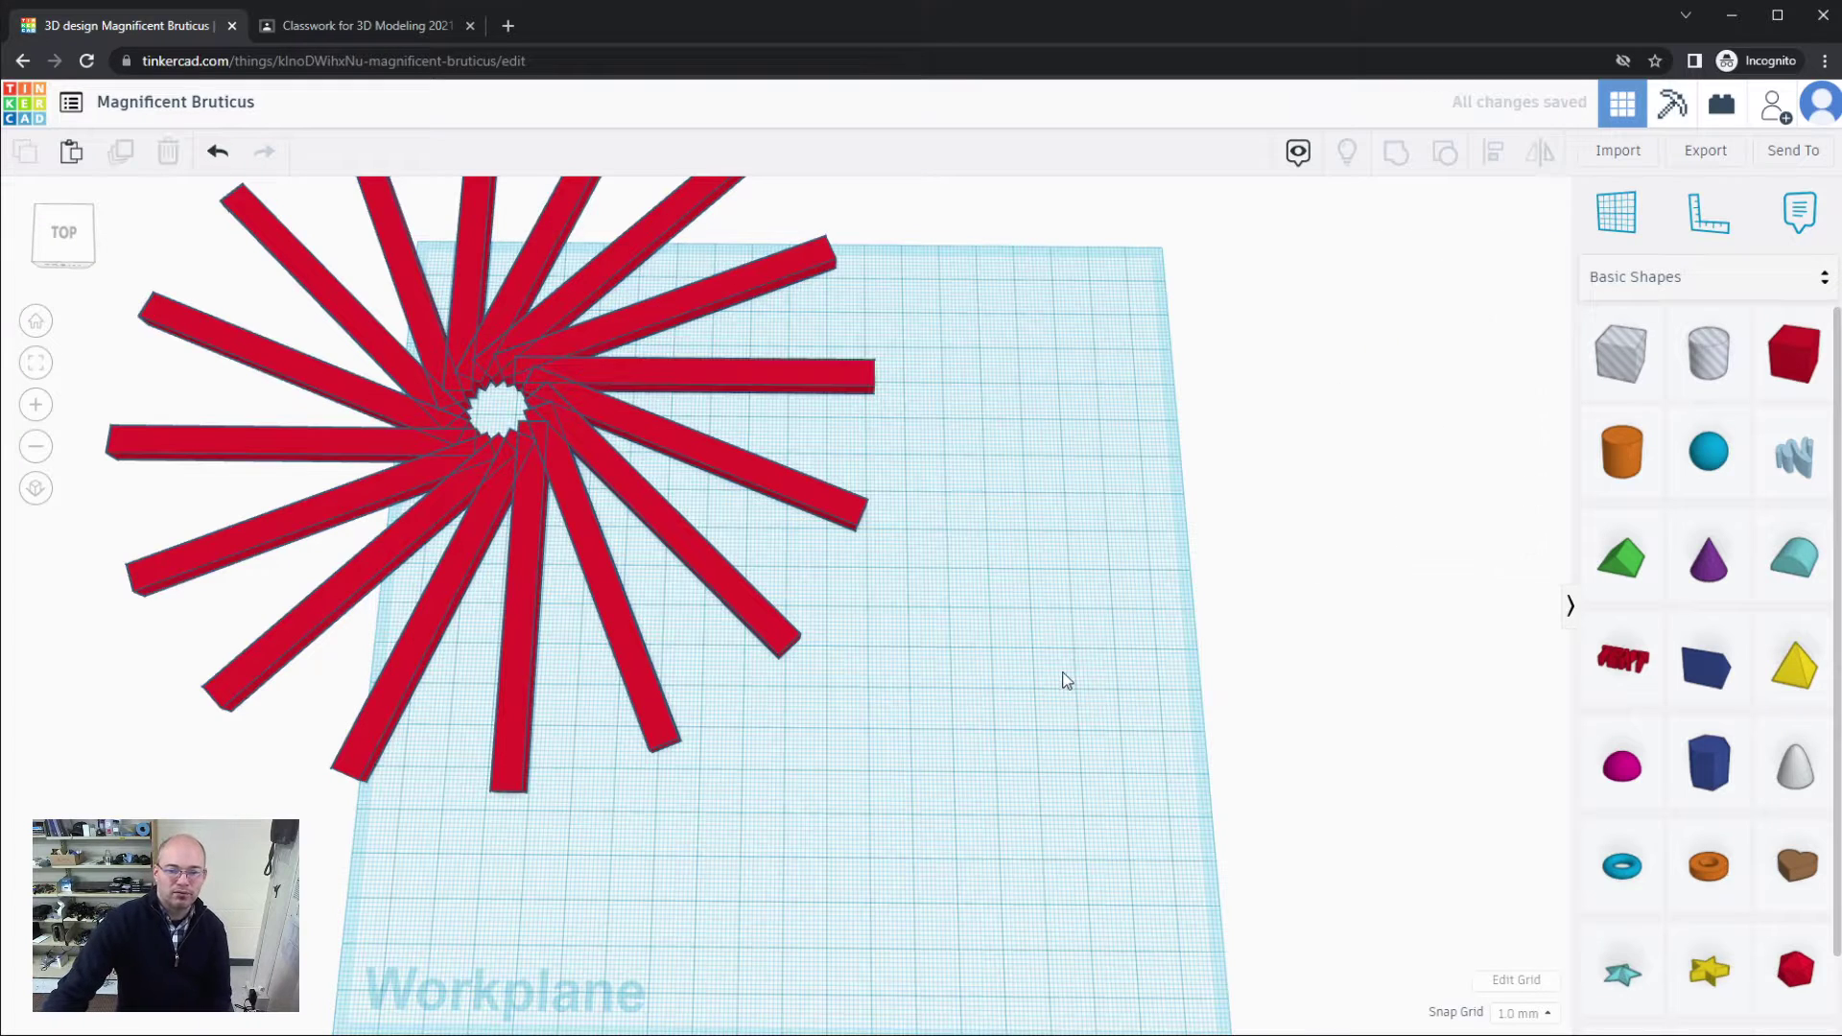
pyautogui.scroll(-2, 1064, 676)
pyautogui.moveTo(966, 669); pyautogui.dragTo(945, 611, button='right')
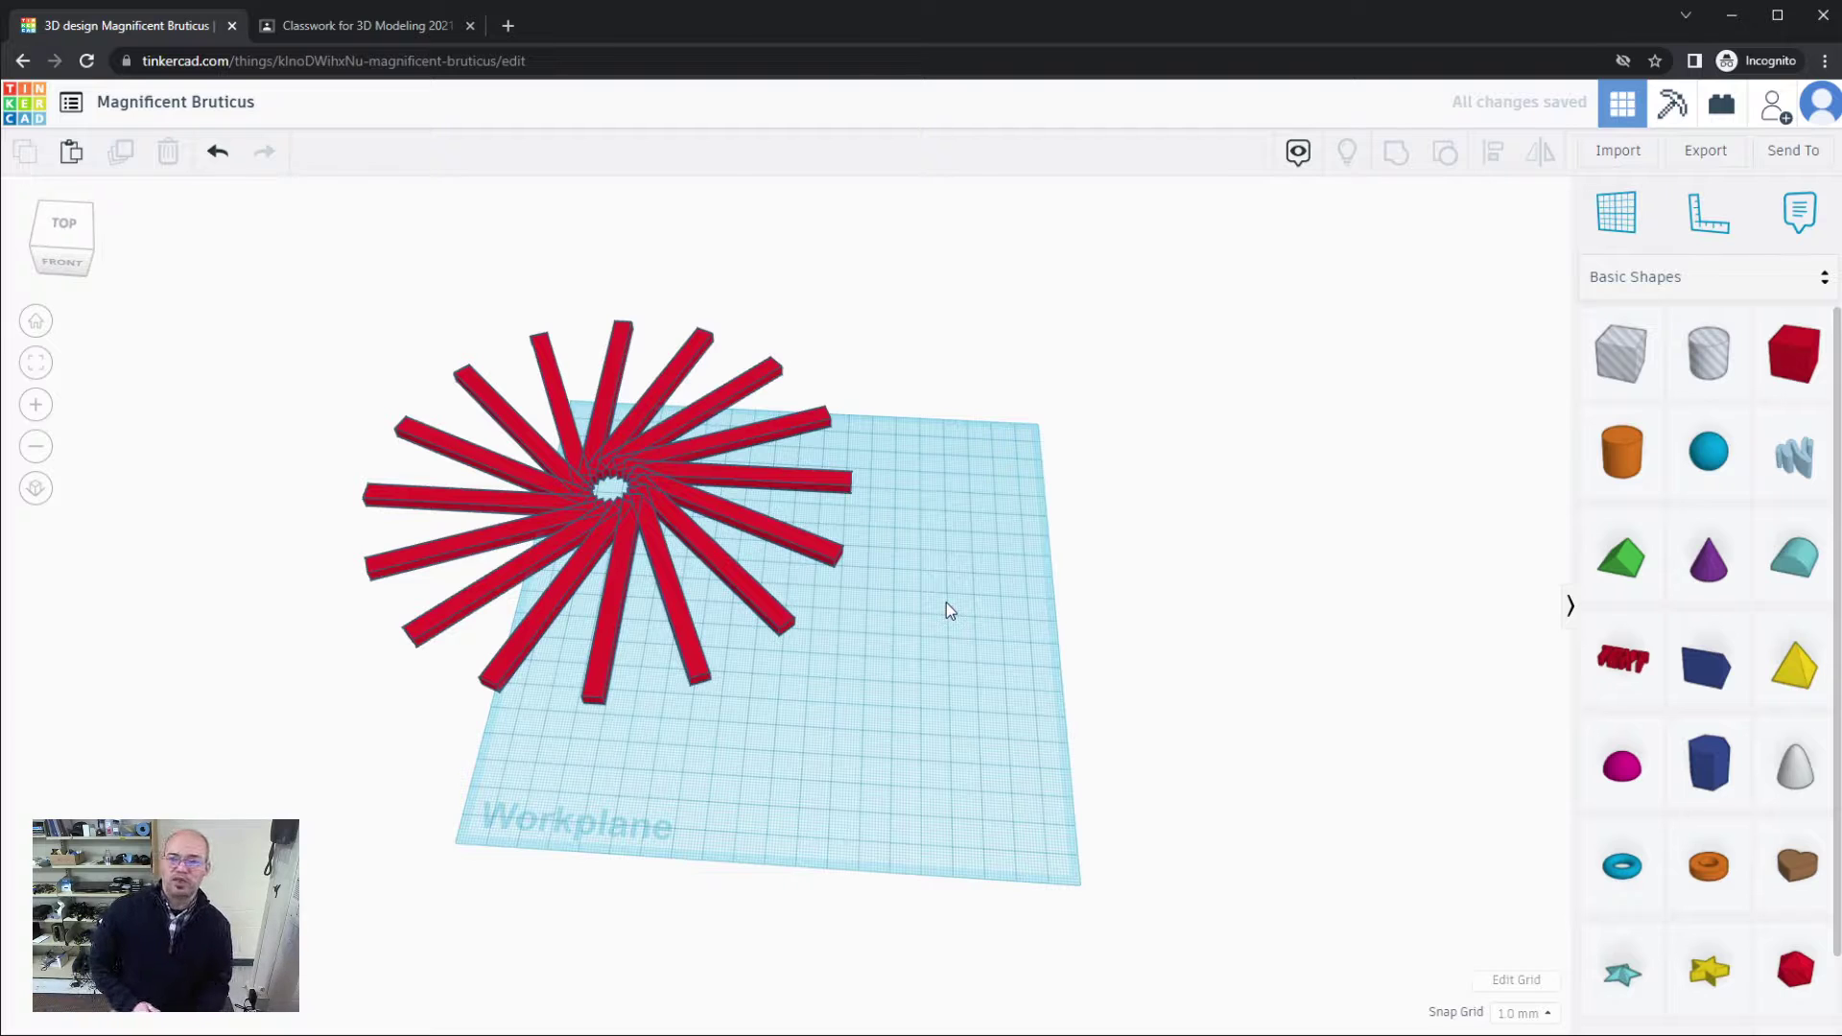